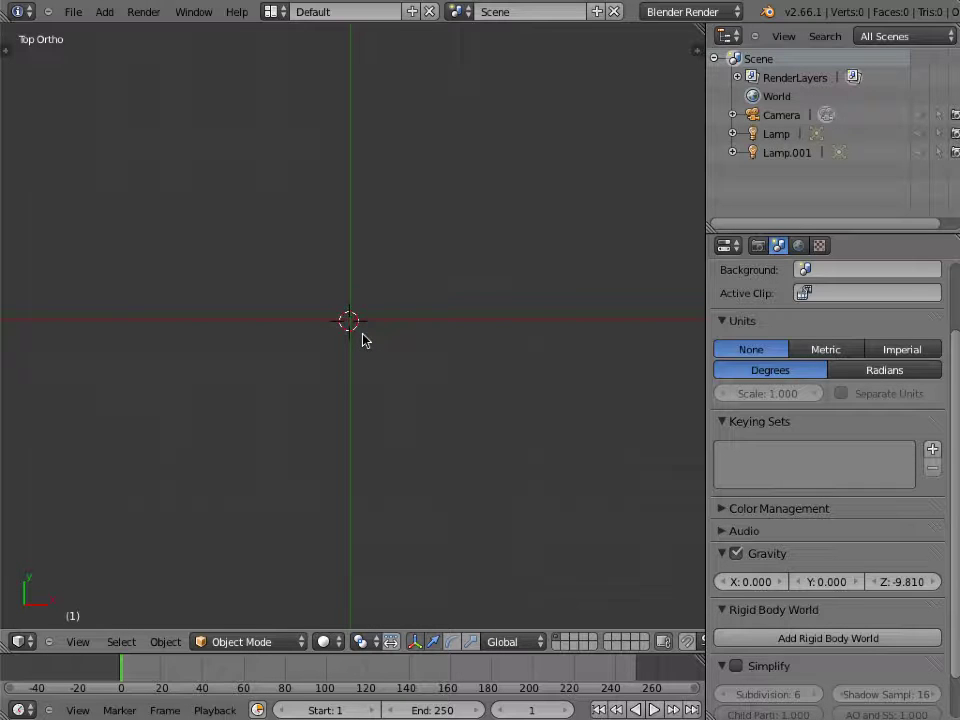
Step: Add a metaball Ball at the scene origin and display it as wireframe in top orthographic view
key(shift+a)
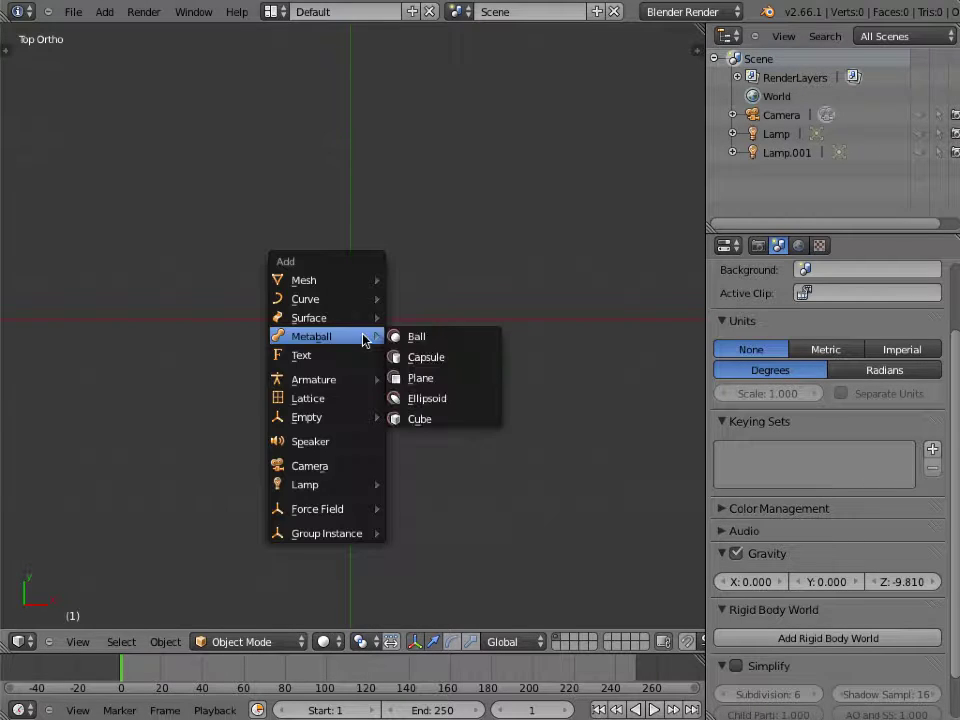
click(420, 338)
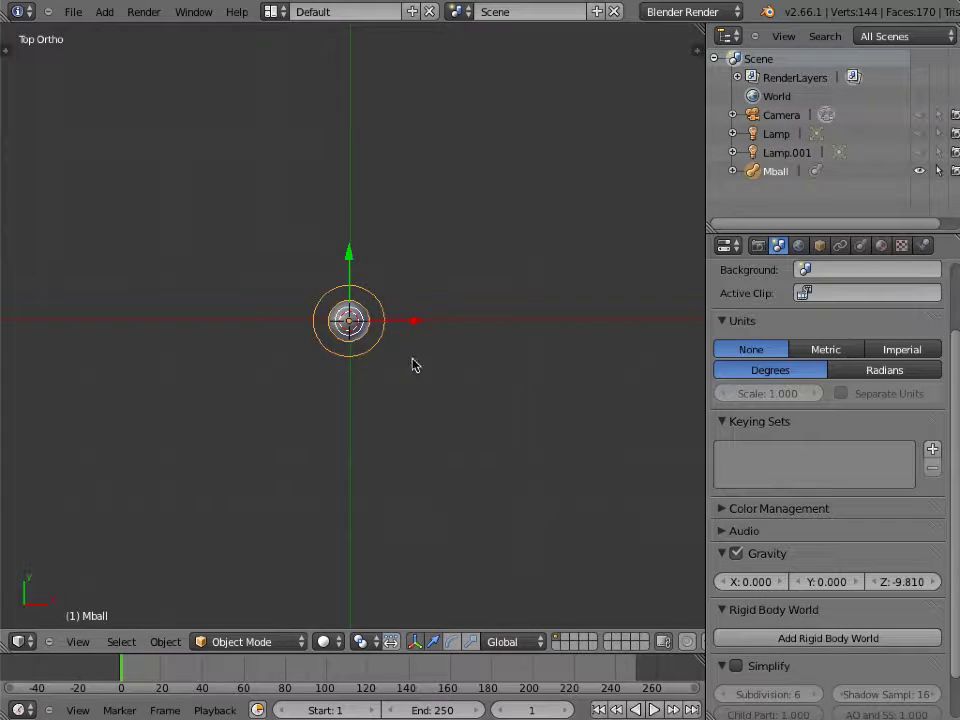
scroll(410, 372, up, 5)
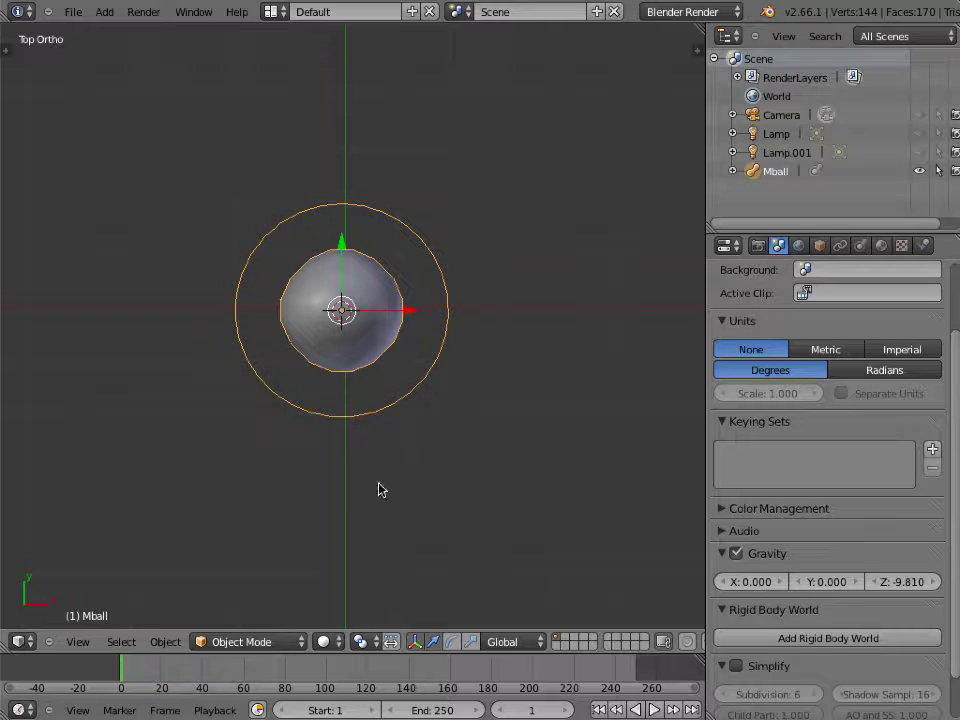
key(z)
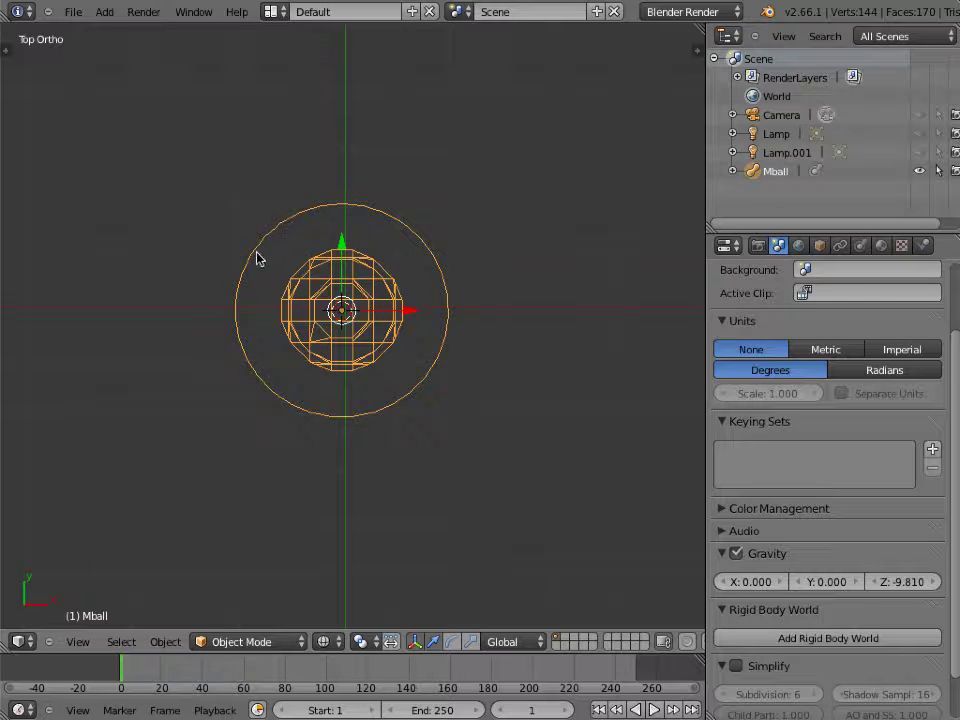
middle_drag(328, 422, 354, 386)
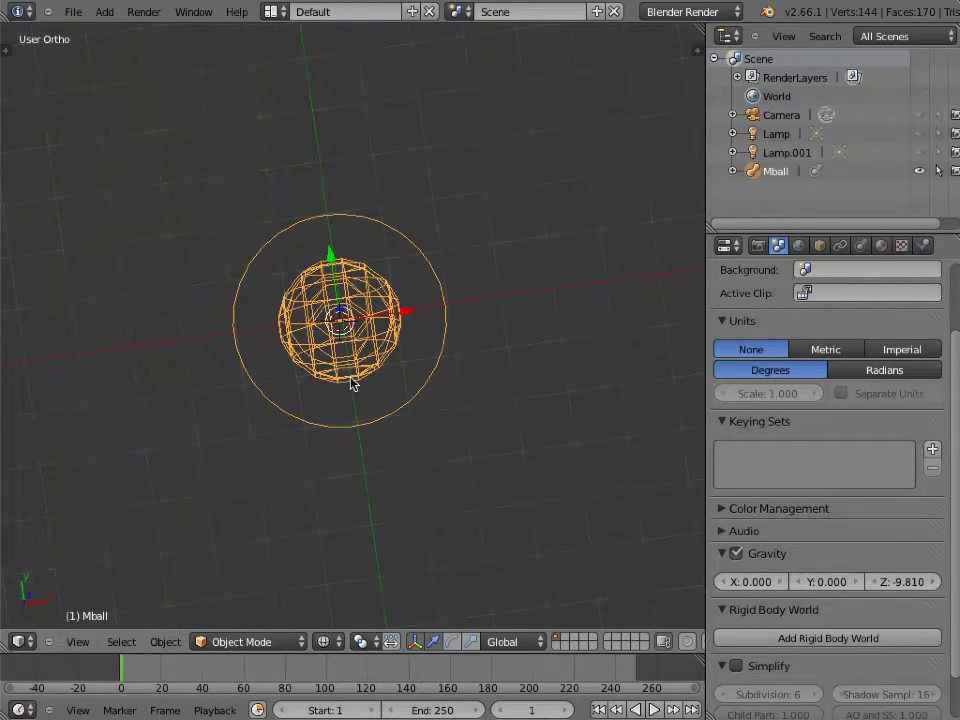
key(KP_7)
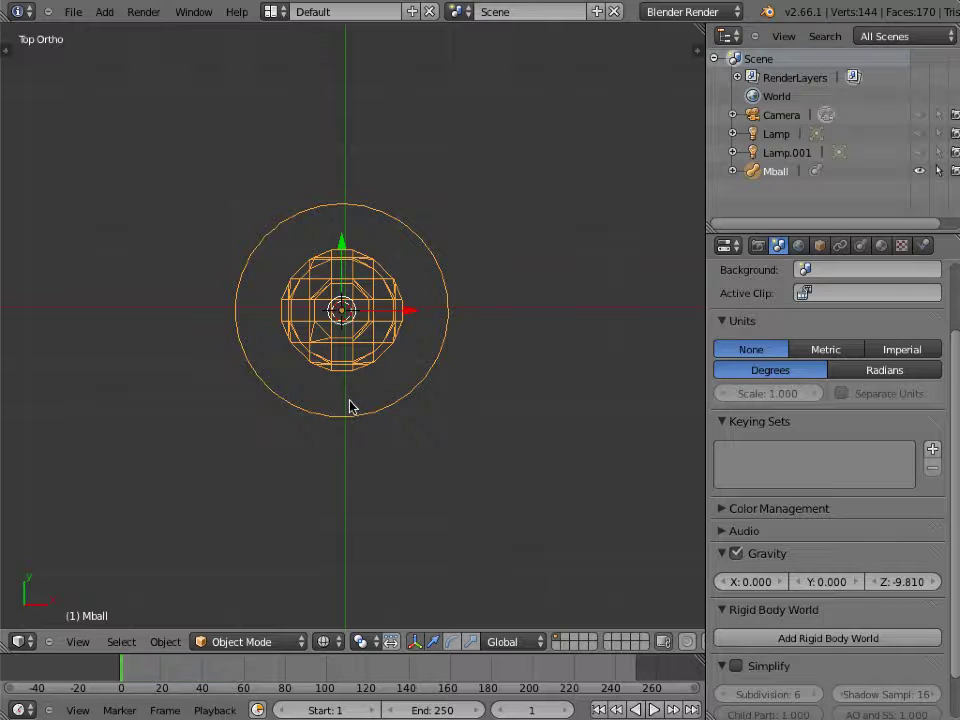
Step: Place the 3D cursor on the X axis to the left of the metaball and add a second metaball Ball there
key(a)
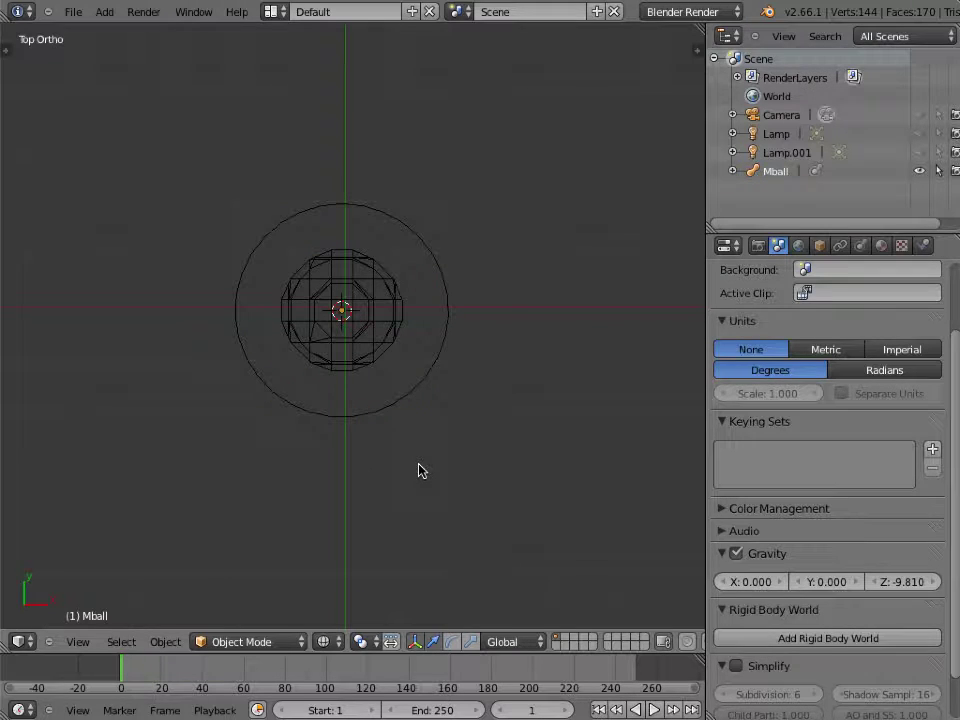
right_click(423, 388)
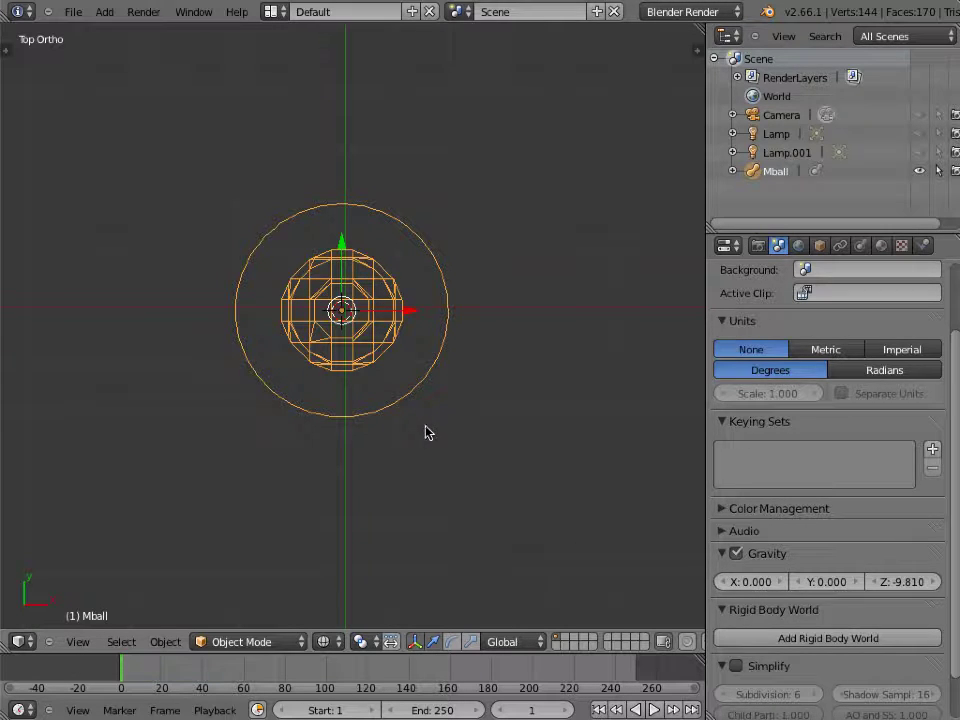
shift+middle_drag(424, 433, 540, 401)
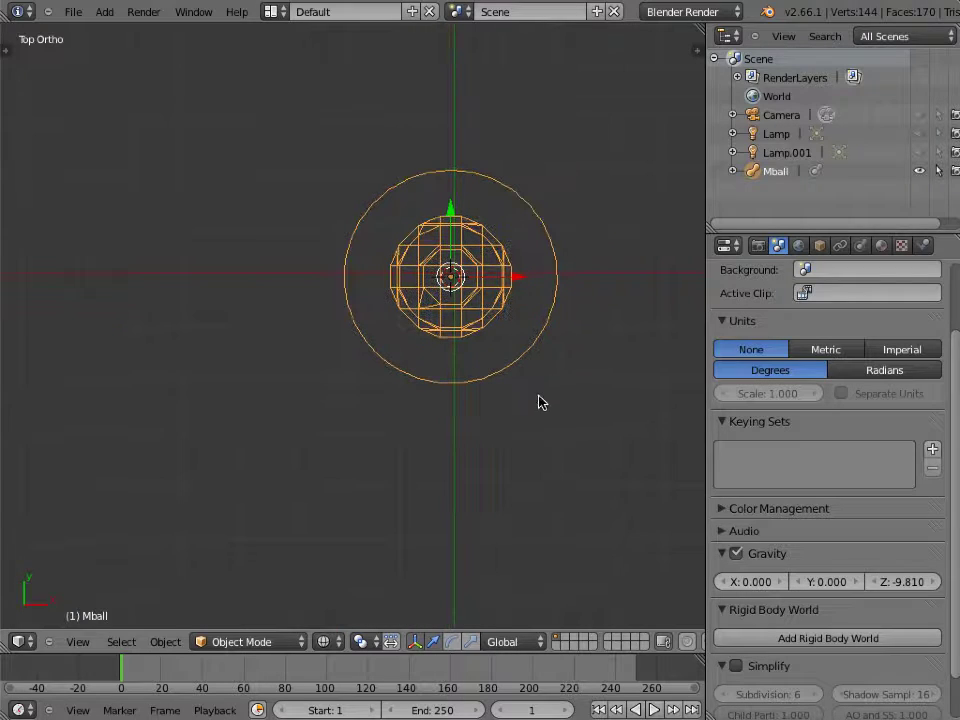
click(189, 275)
key(shift+a)
click(243, 274)
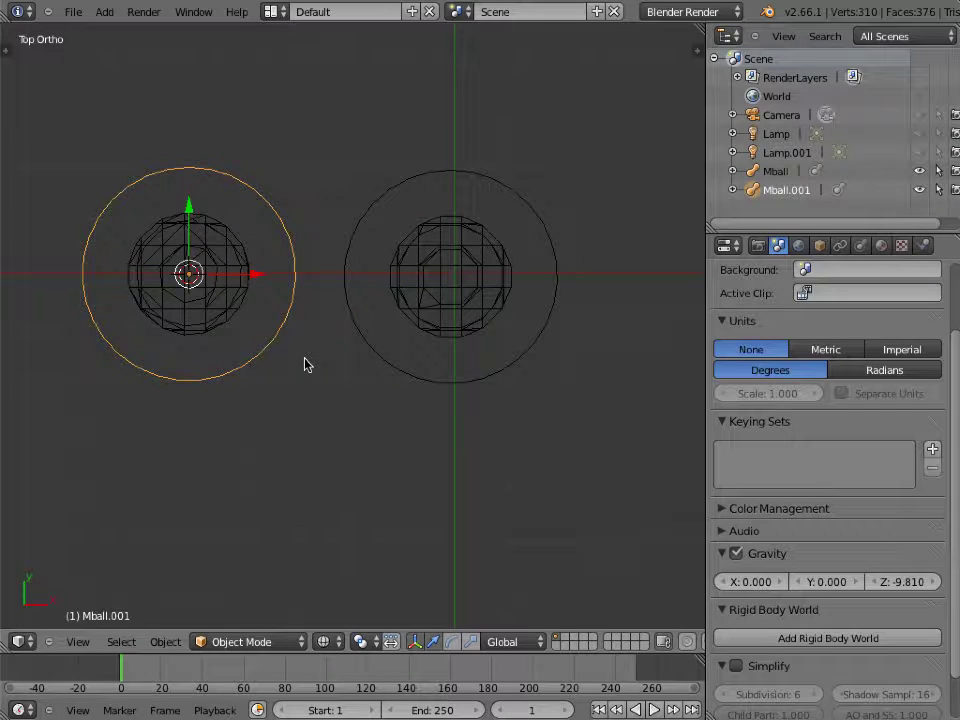
Step: Select the original and the second metaball individually, and box-select both to compare how their outlines and surfaces highlight
key(a)
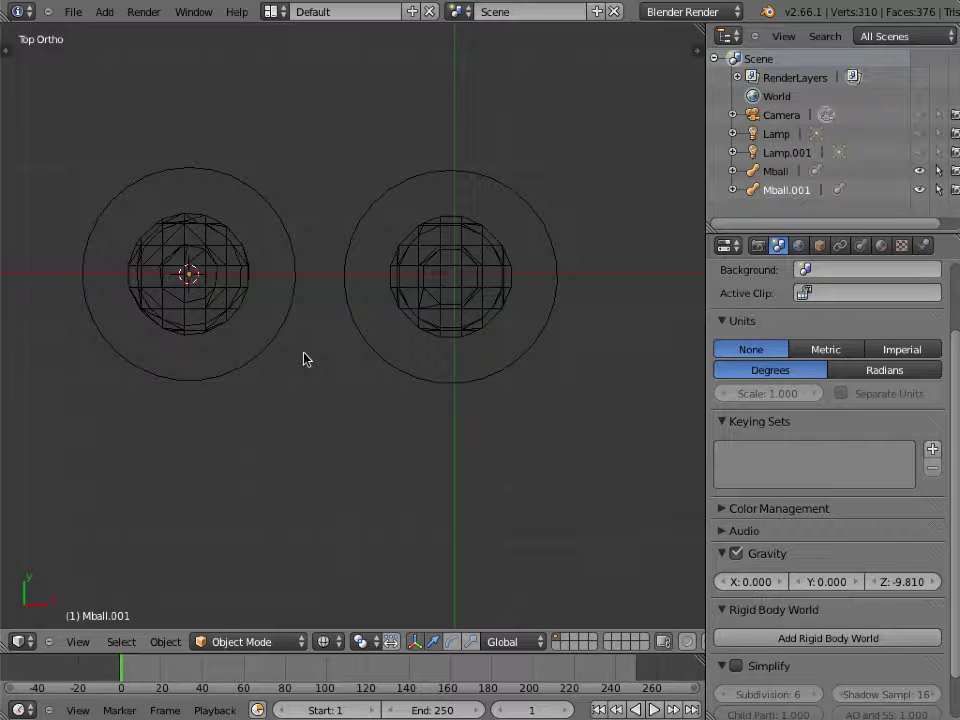
right_click(460, 318)
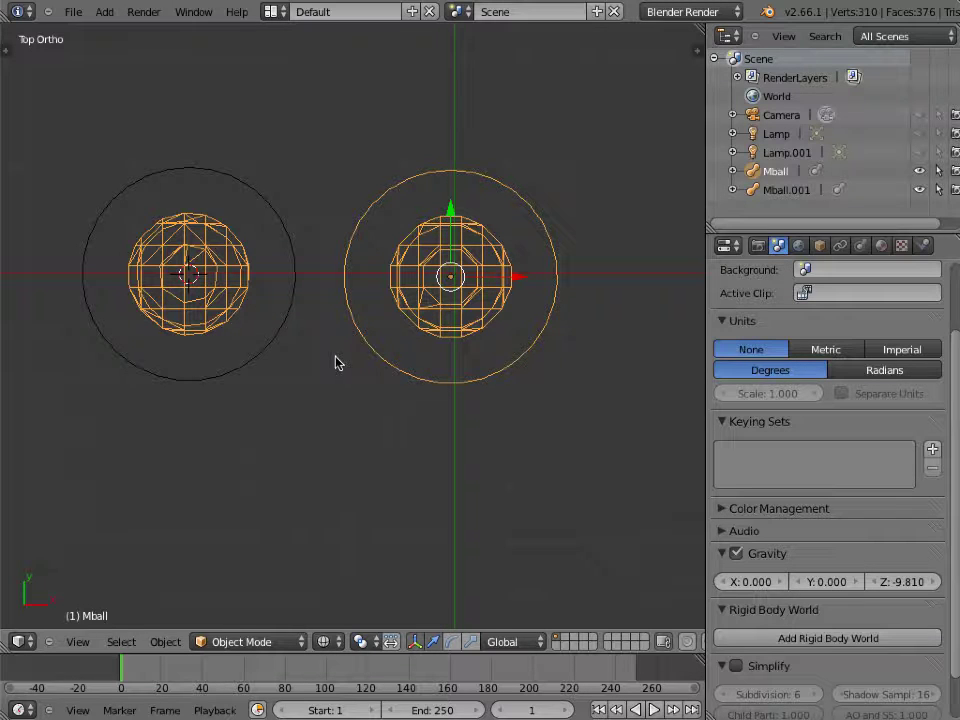
right_click(226, 180)
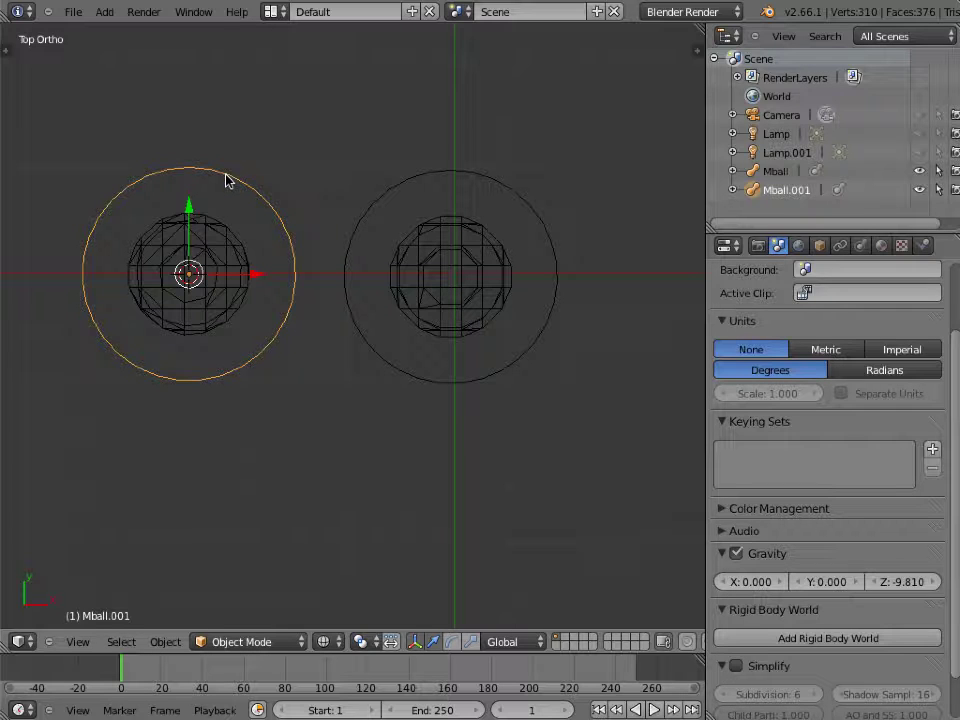
right_click(503, 190)
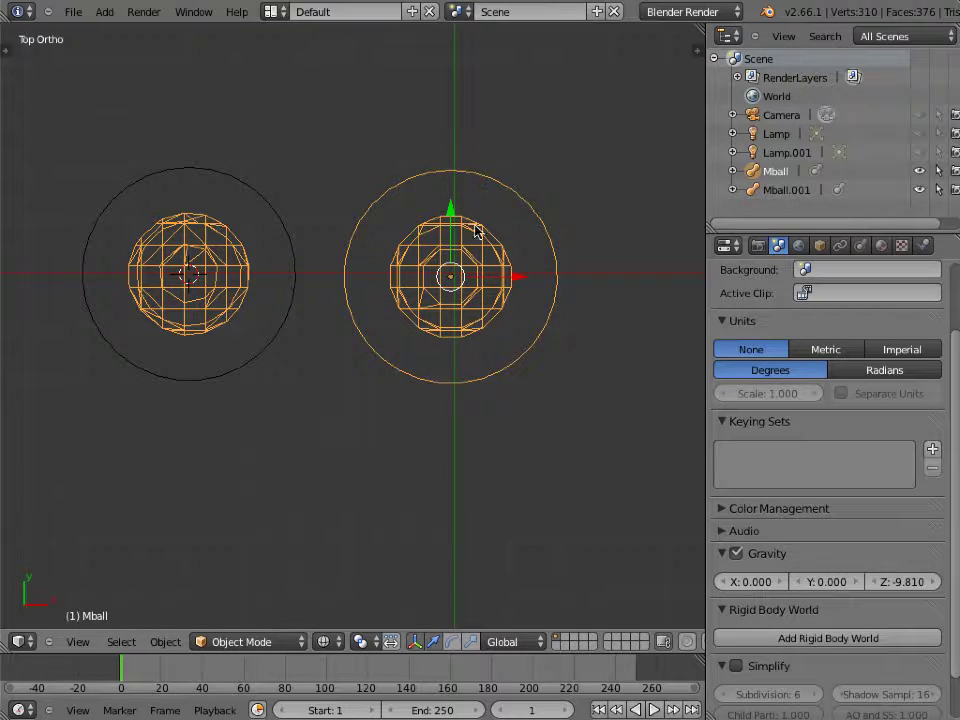
key(a)
scroll(390, 394, down, 2)
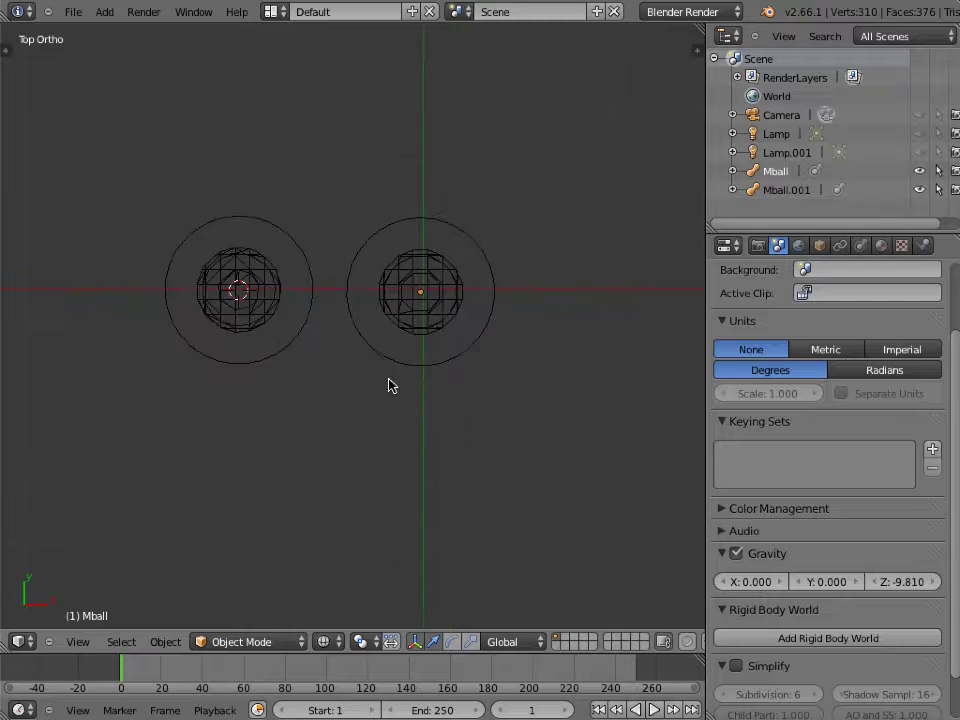
key(b)
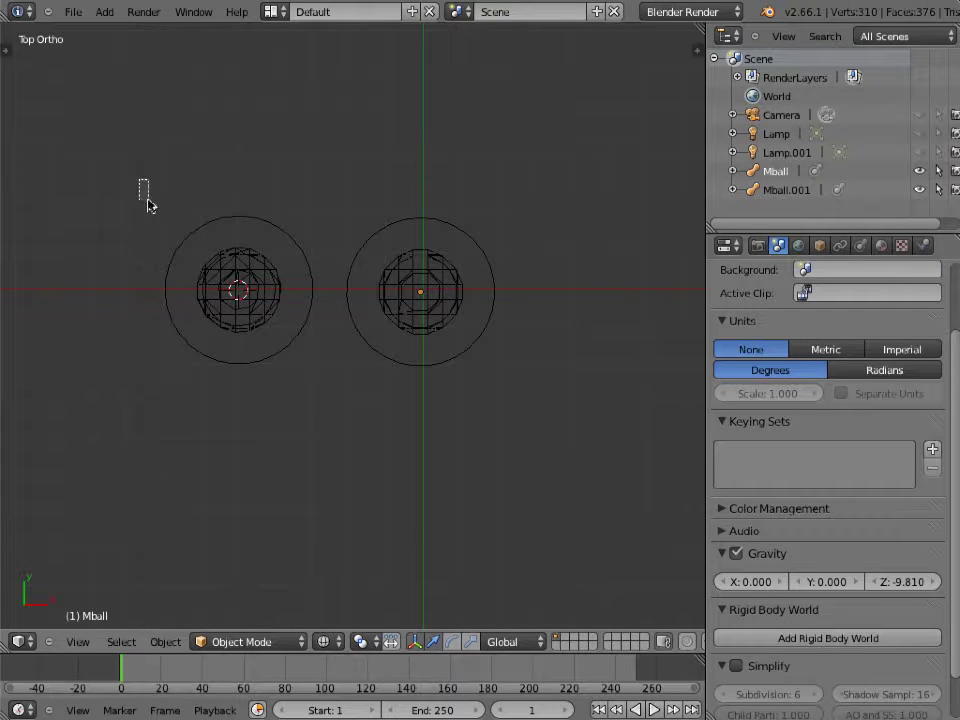
drag(139, 180, 555, 423)
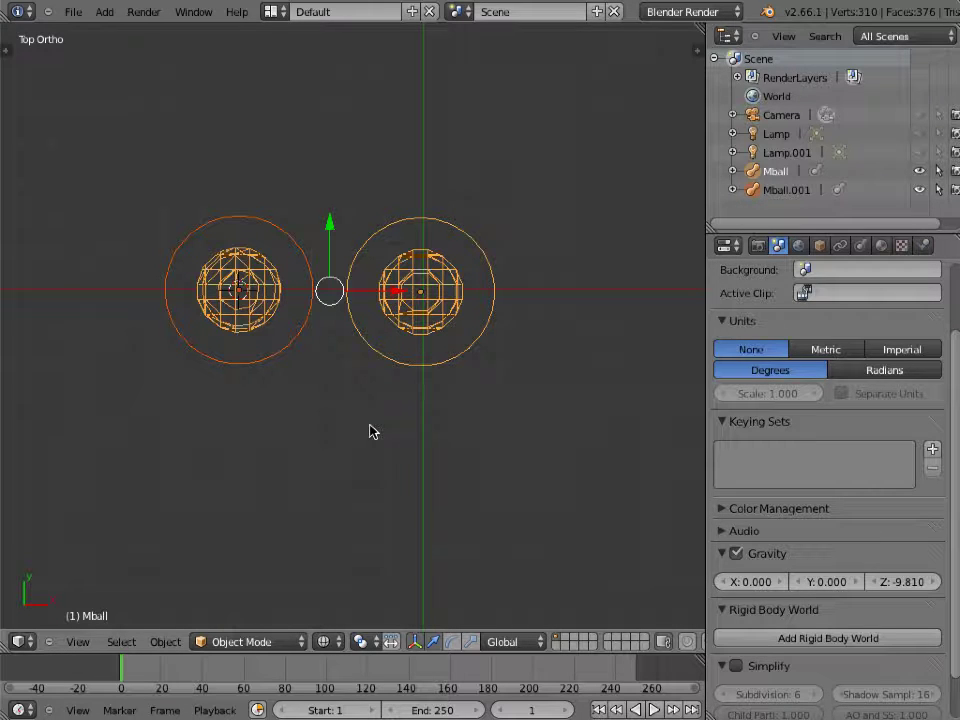
Step: Deselect everything and add a metaball Capsule below the gap between the two balls
key(a)
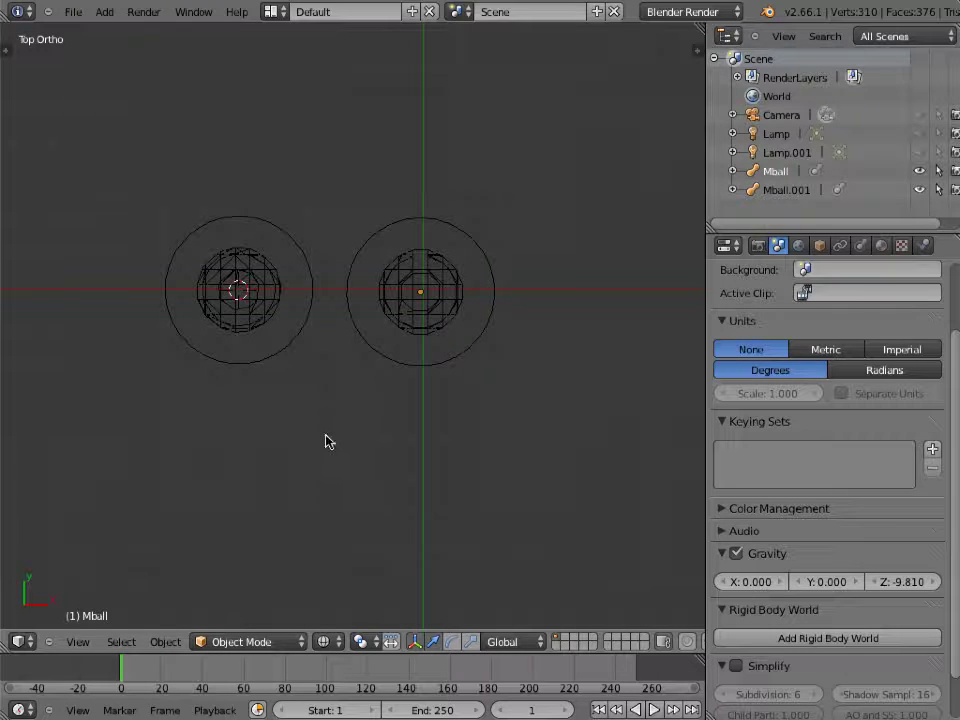
key(shift+a)
mouse_move(330, 430)
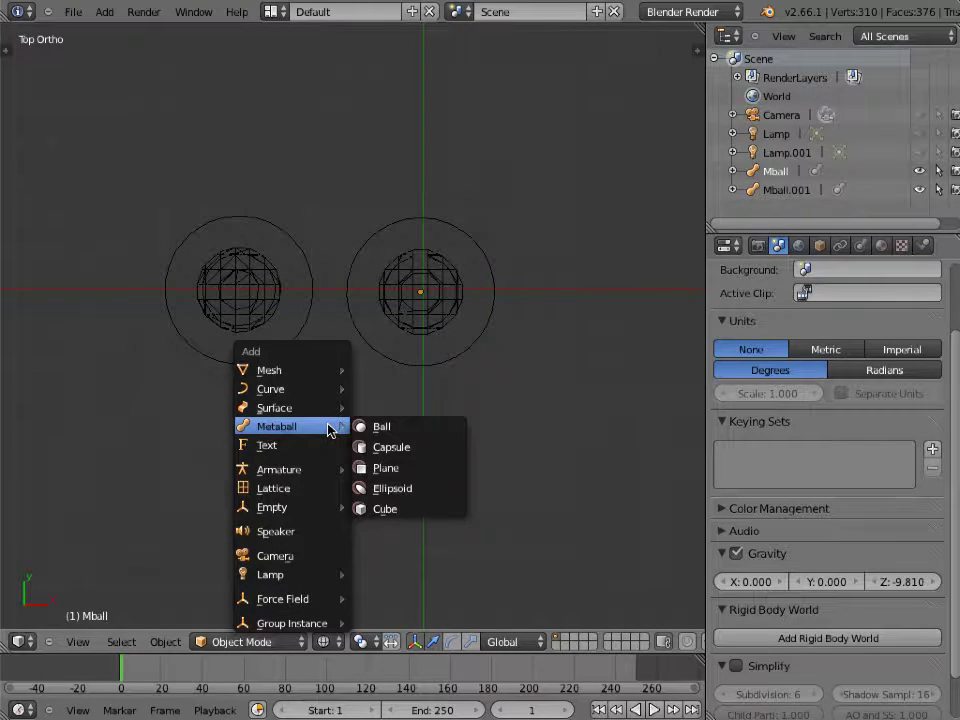
click(394, 451)
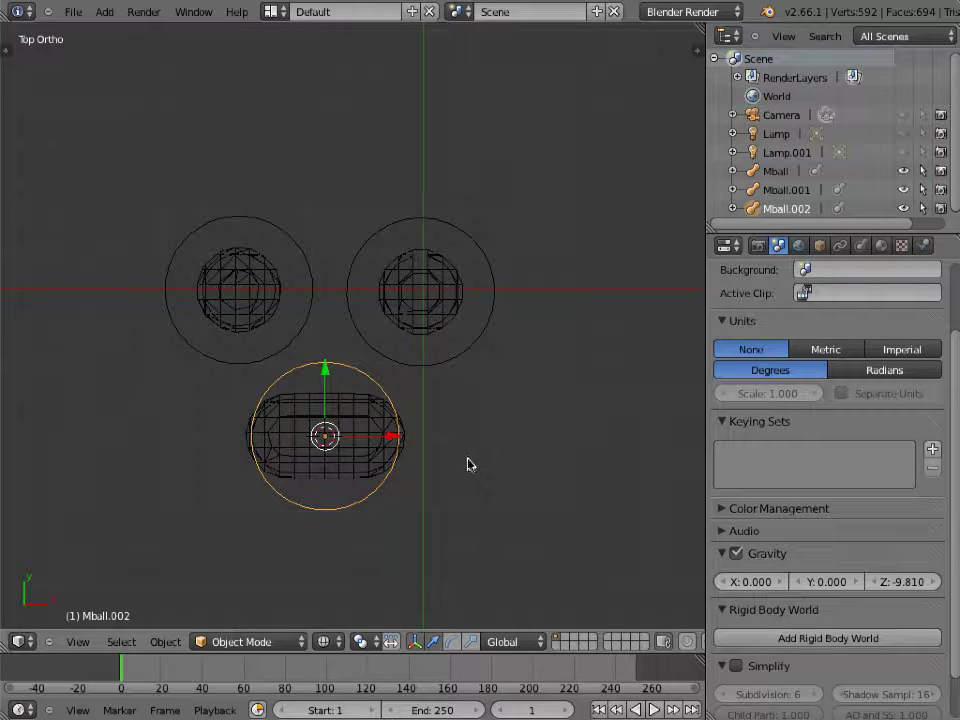
shift+middle_drag(470, 464, 516, 414)
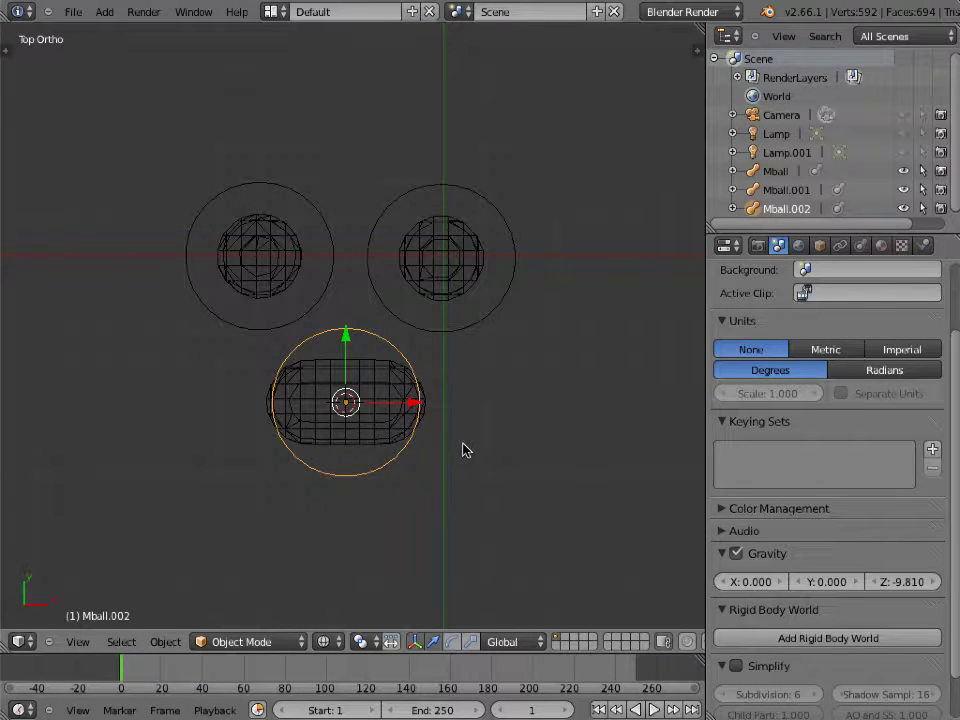
Step: Select the original ball, open its metaball data settings, and return the viewport to solid shading
right_click(507, 308)
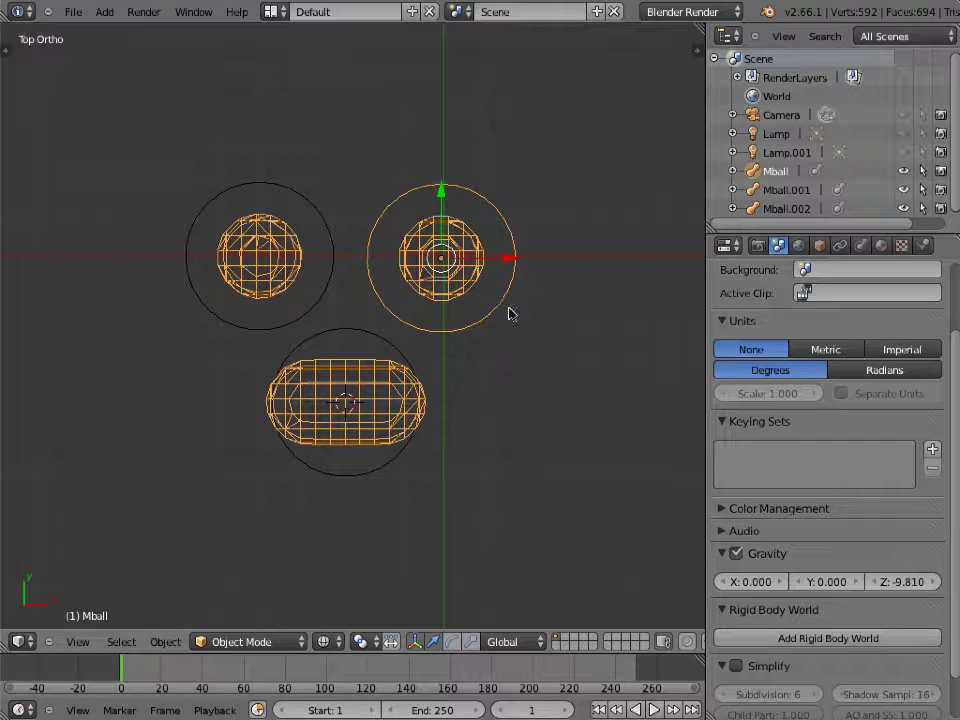
click(862, 246)
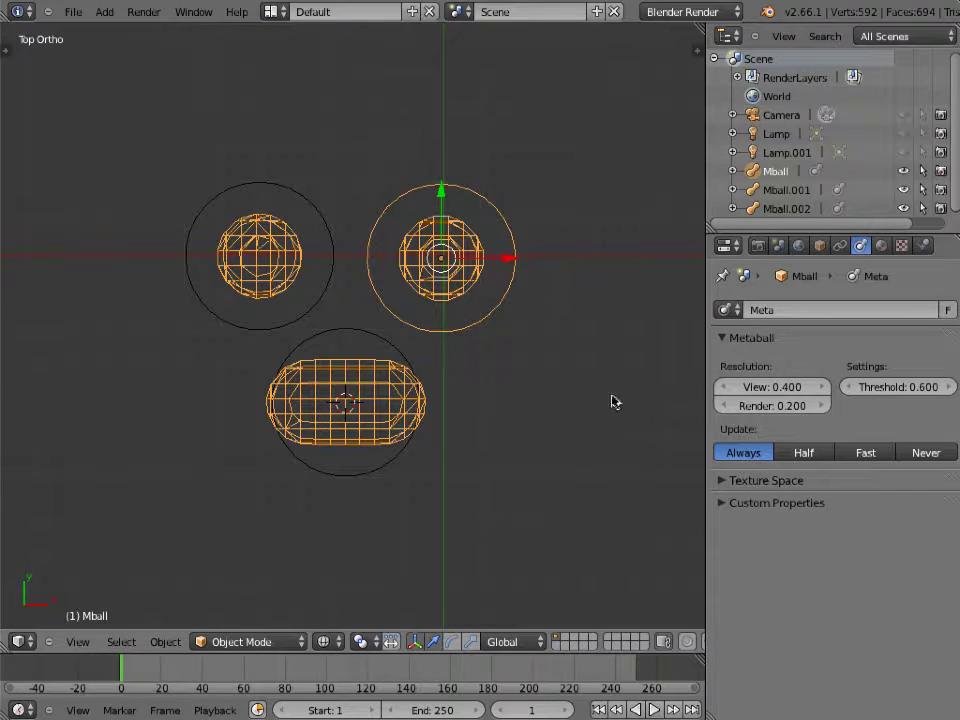
key(z)
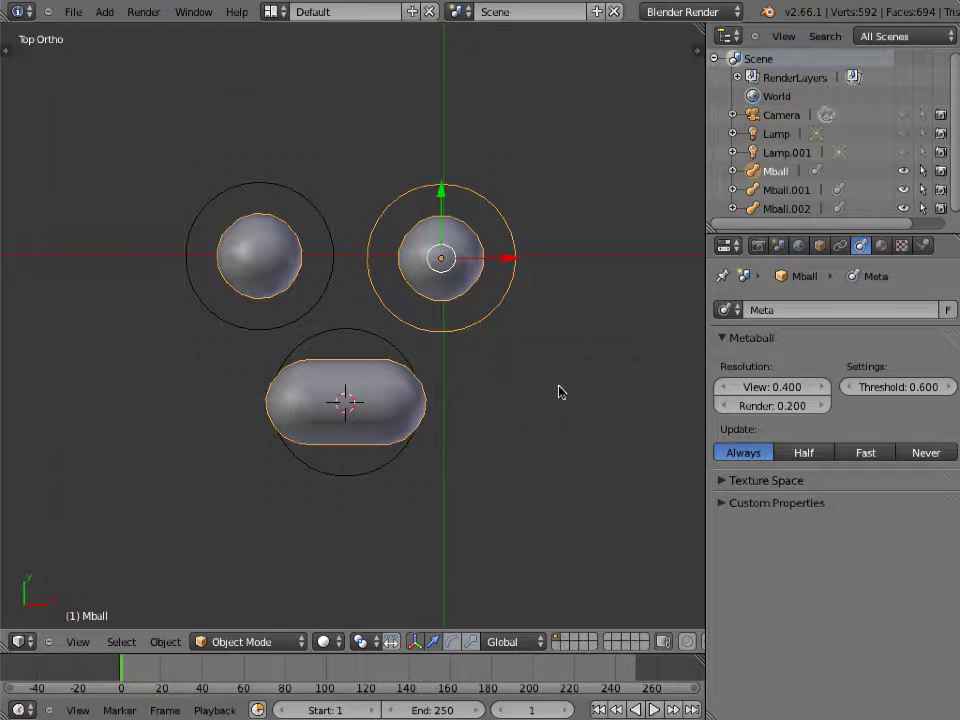
scroll(558, 391, up, 1)
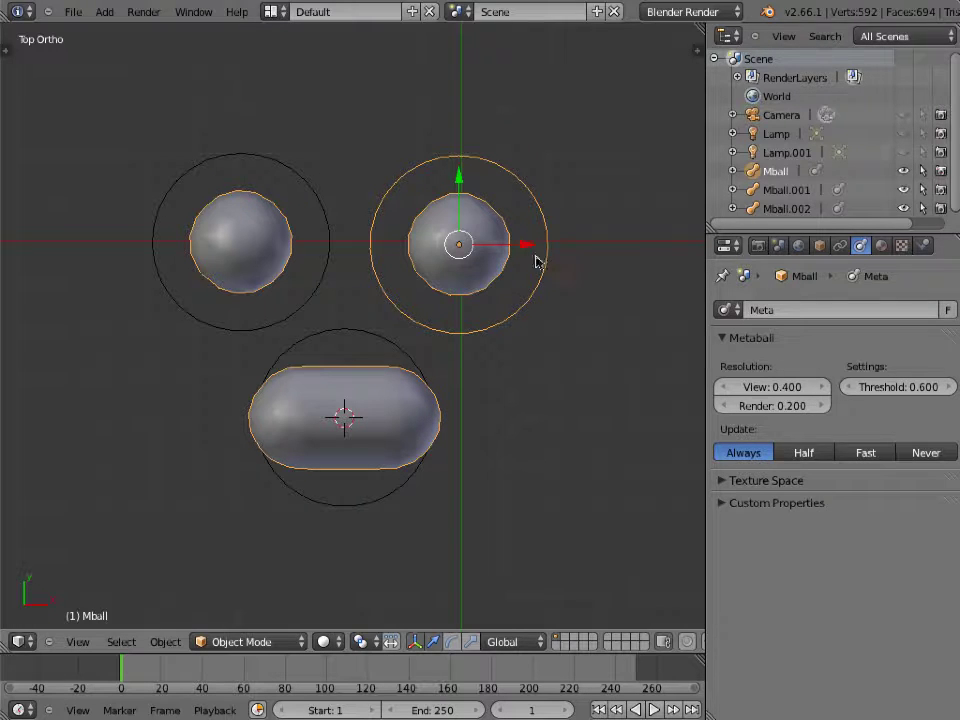
Step: Shift both balls slightly toward negative X and move the capsule slightly down along Y
mouse_move(530, 248)
mouse_down()
mouse_move(393, 250)
mouse_move(456, 257)
mouse_move(431, 257)
mouse_move(314, 244)
mouse_move(524, 254)
mouse_up()
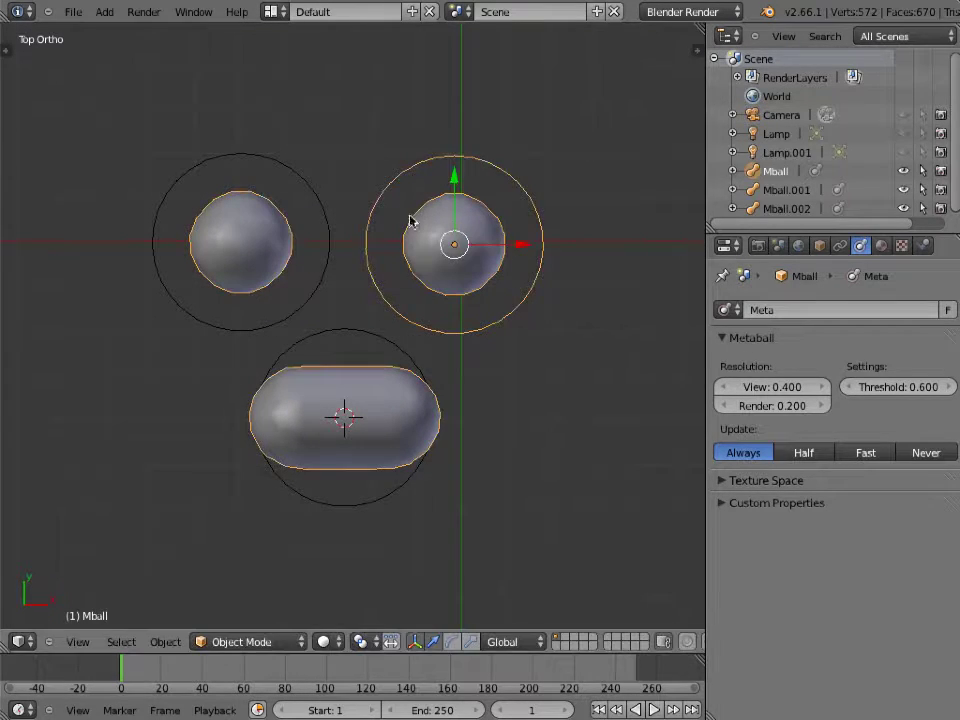
right_click(294, 184)
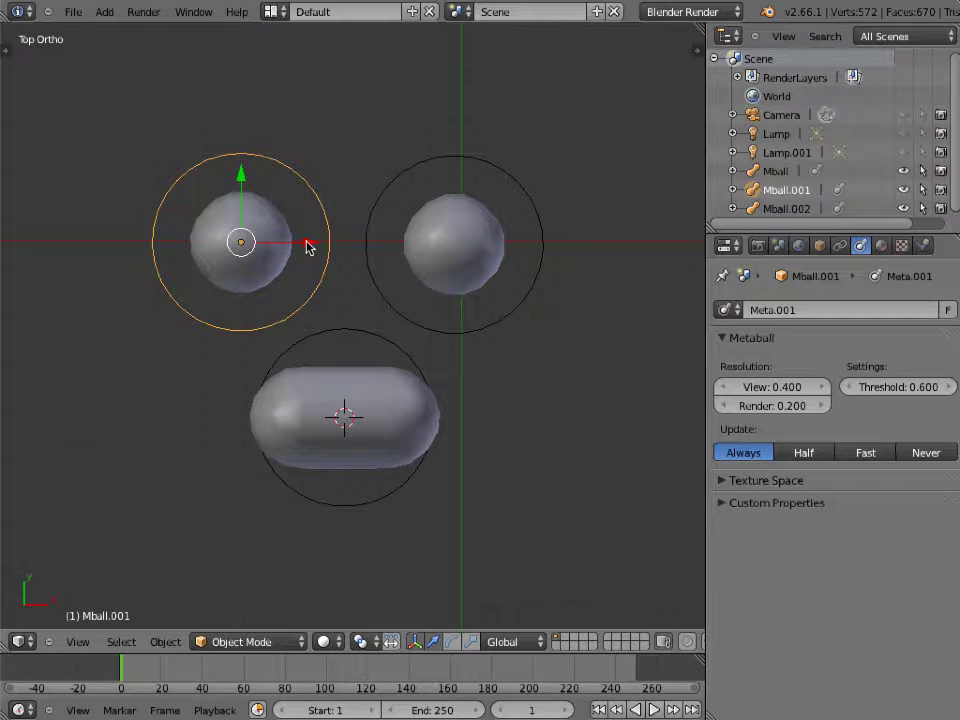
drag(308, 248, 284, 246)
right_click(360, 332)
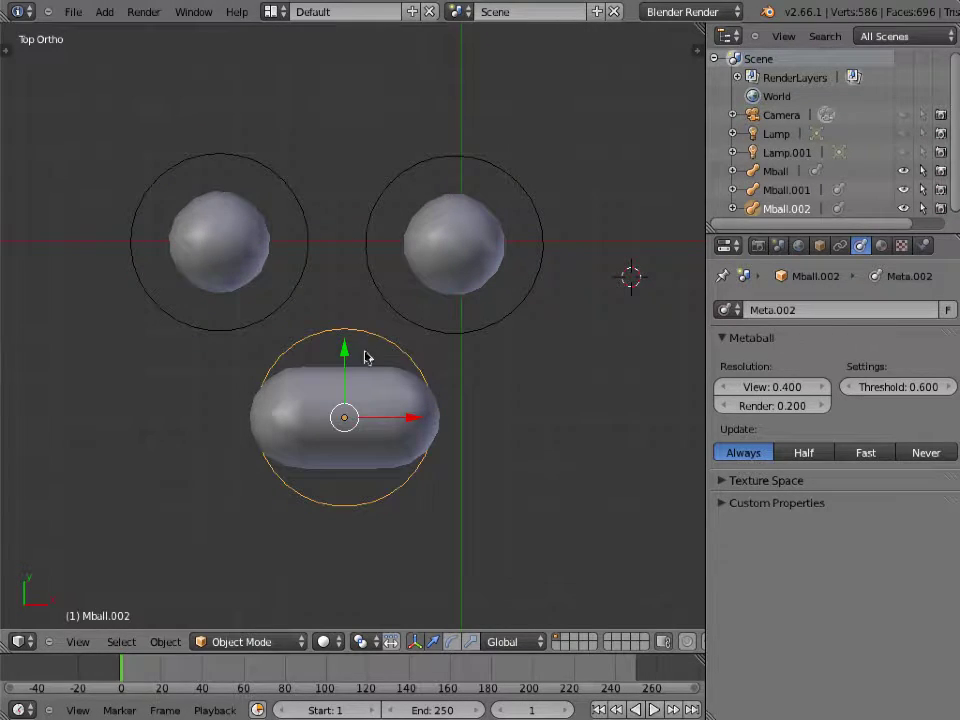
drag(344, 355, 316, 360)
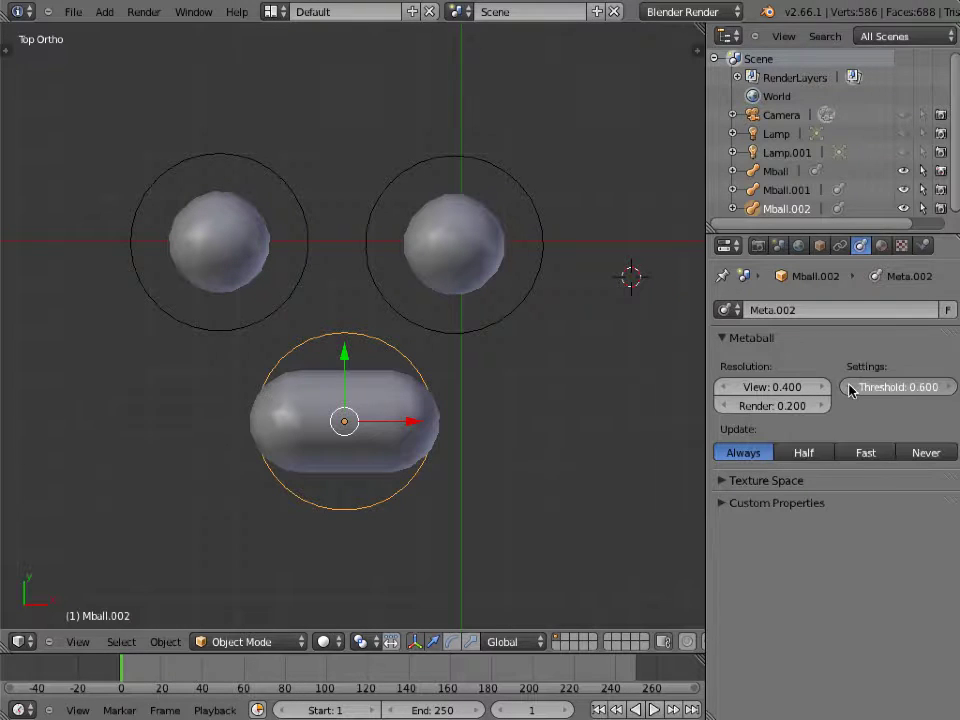
Step: Set the metaball threshold to 0.2 with the capsule selected
mouse_move(850, 390)
mouse_down()
mouse_move(959, 392)
mouse_move(808, 388)
mouse_move(838, 388)
mouse_up()
click(893, 389)
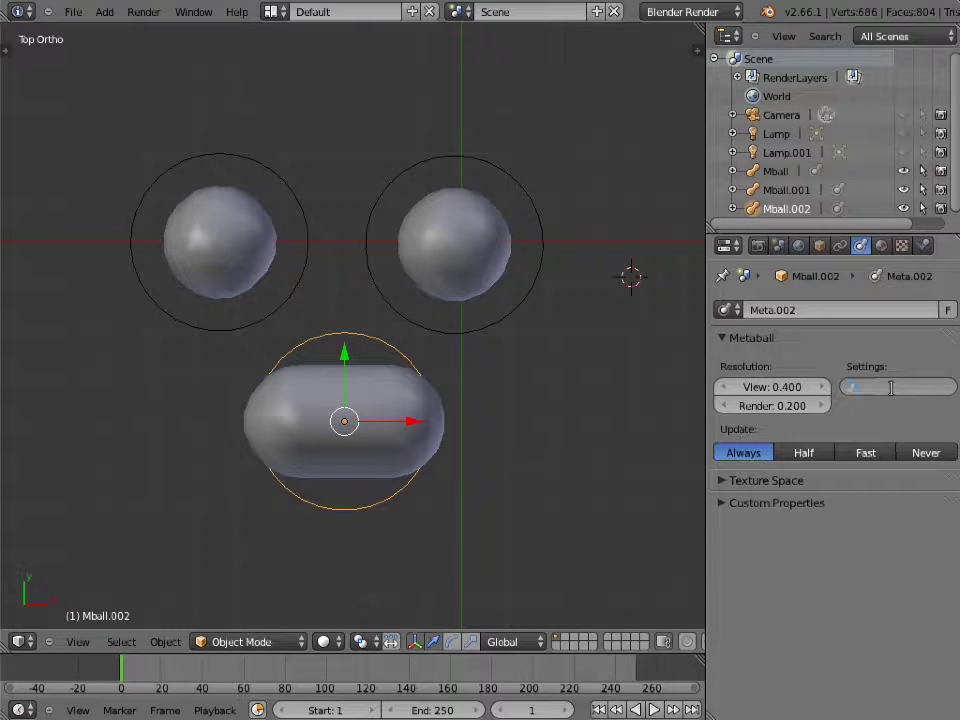
text(0.2)
key(Return)
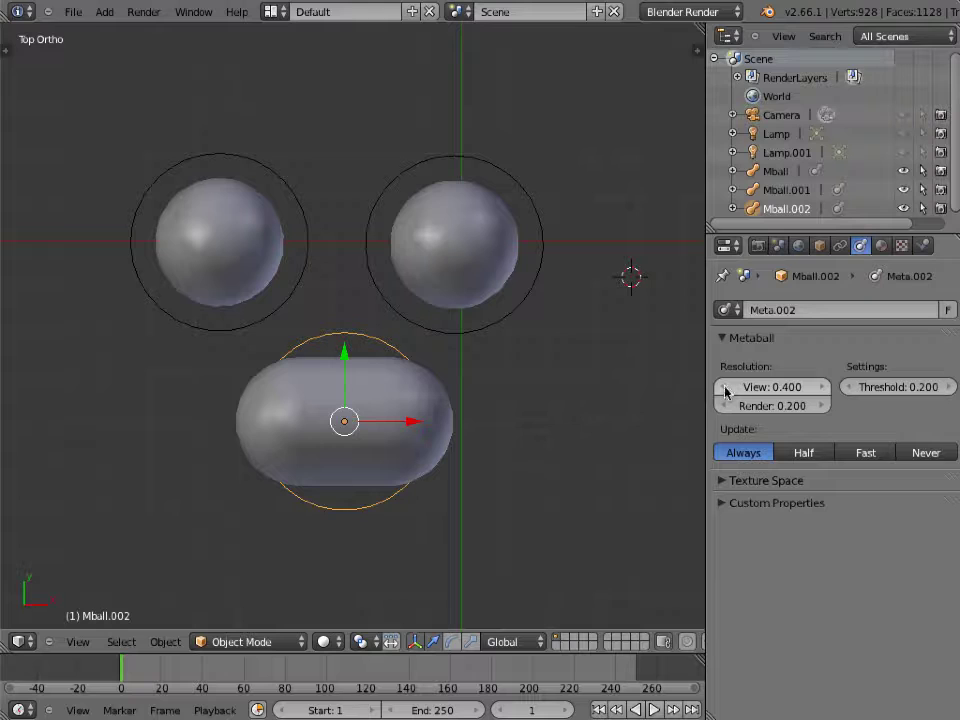
Step: Lower the capsule's metaball view resolution to about 0.276
drag(725, 391, 665, 384)
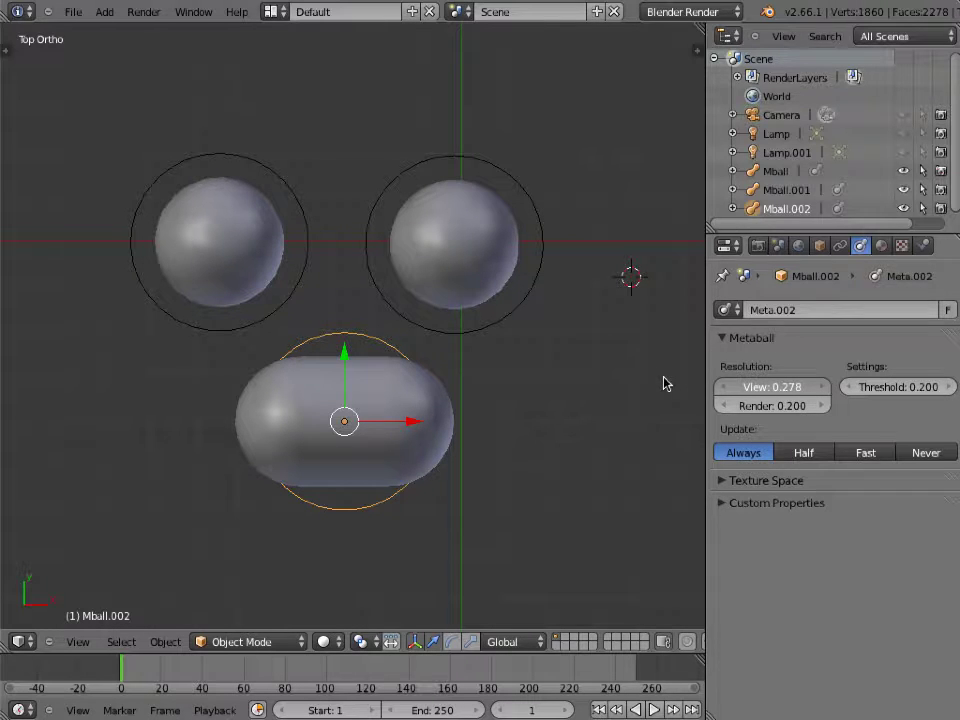
drag(665, 384, 657, 386)
key(x)
click(577, 462)
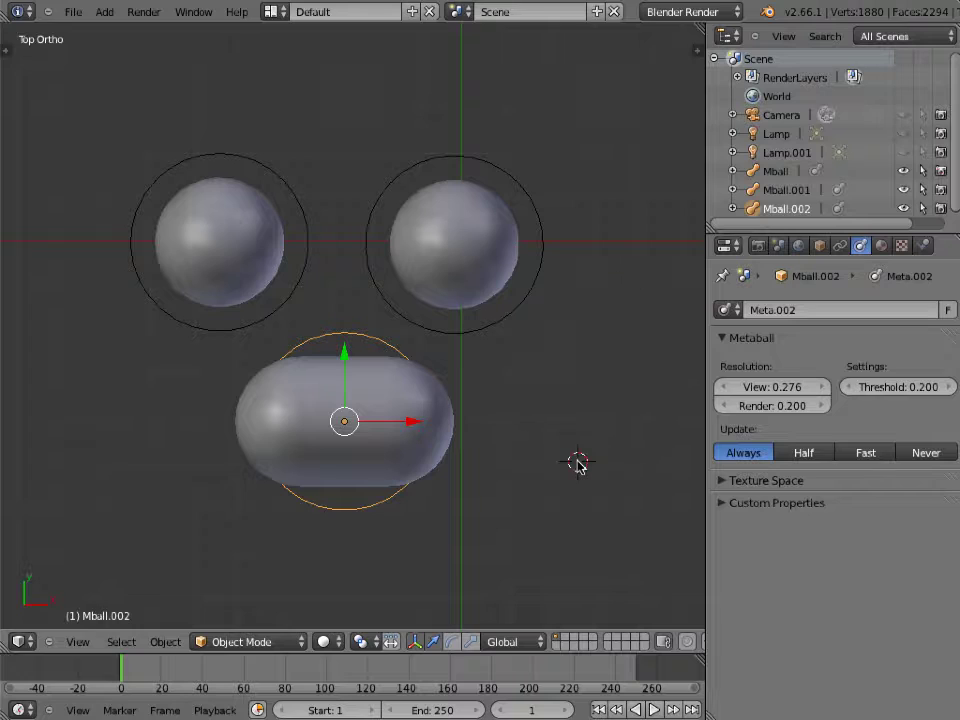
Step: Switch the viewport to wireframe and try finer and coarser view resolutions, ending at about 0.601
key(z)
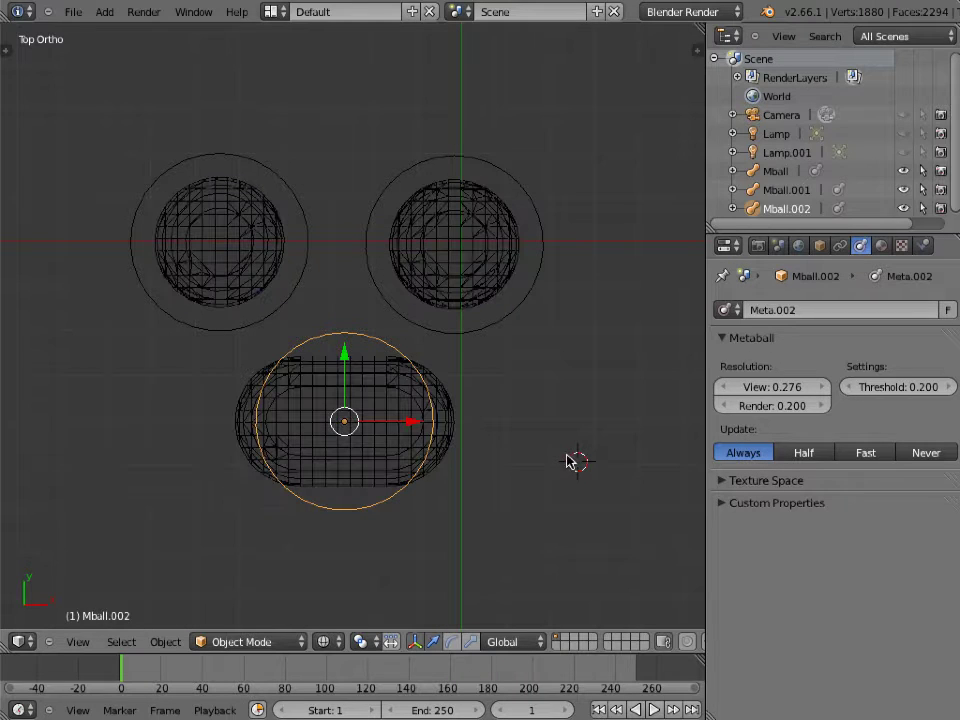
click(725, 391)
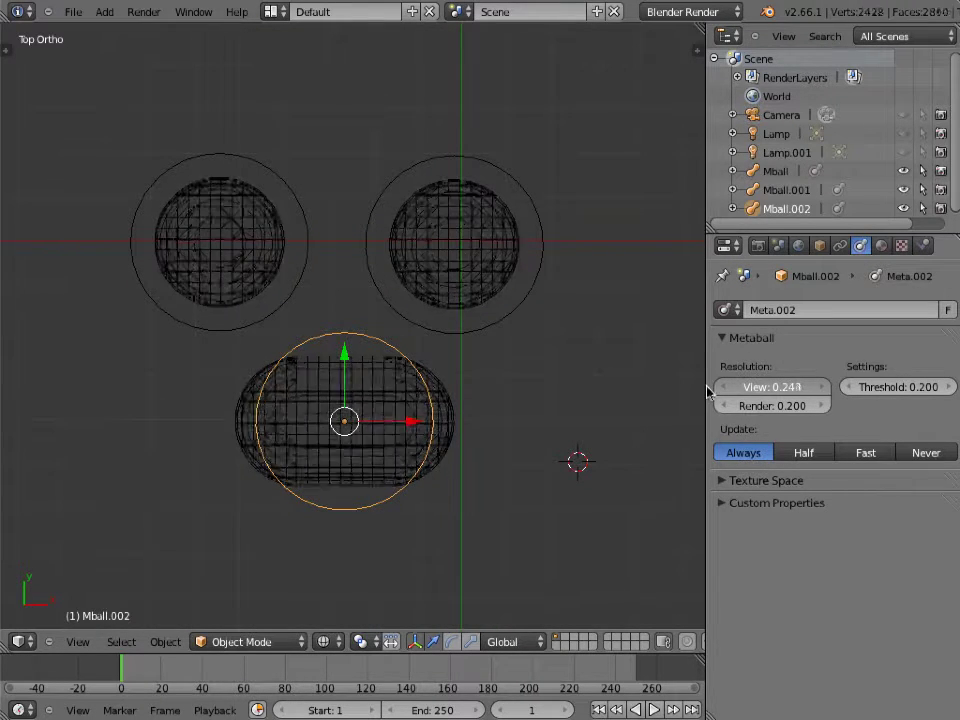
drag(701, 392, 842, 396)
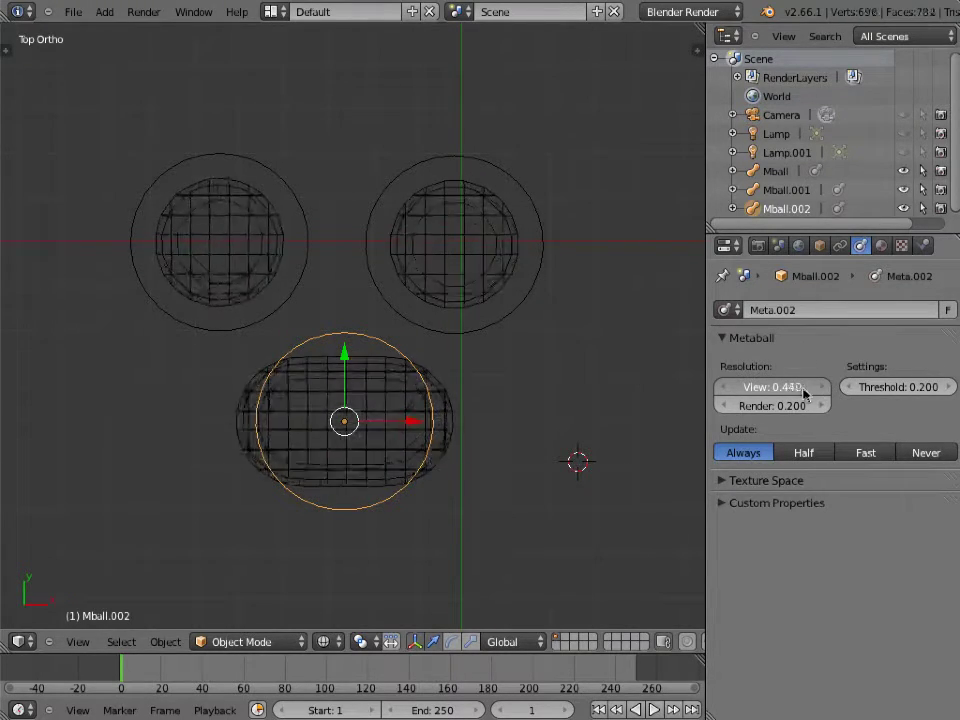
drag(801, 390, 889, 398)
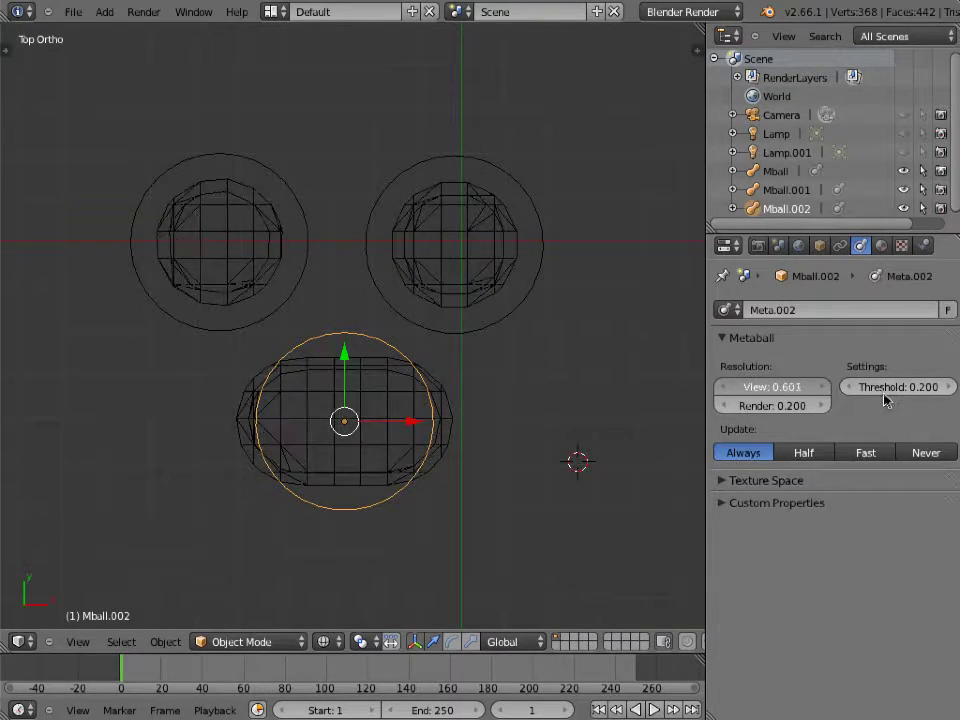
Step: Set the metaball view resolution to exactly 0.2
click(784, 394)
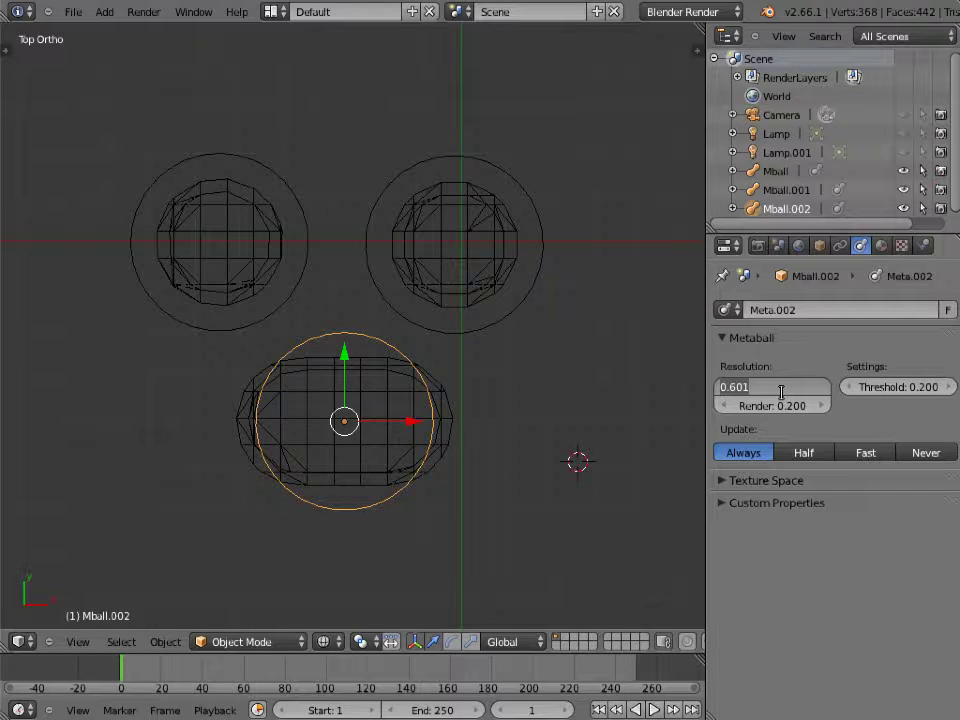
key(BackSpace)
text(0.2)
key(Return)
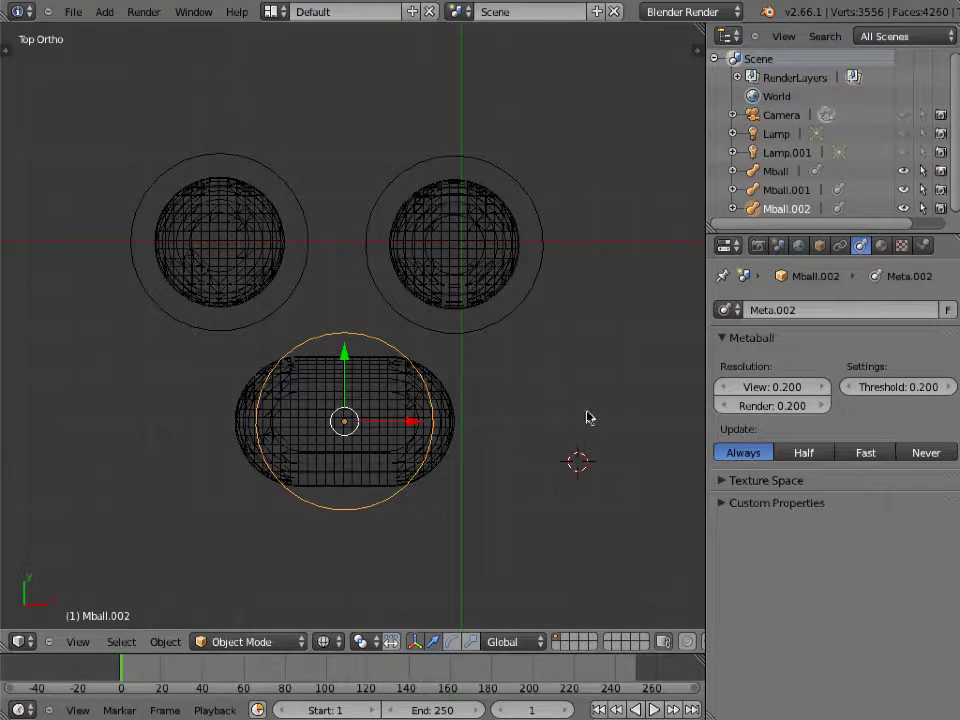
Step: Move the capsule slightly toward negative Y, then try rotating it and cancel the rotation
key(g)
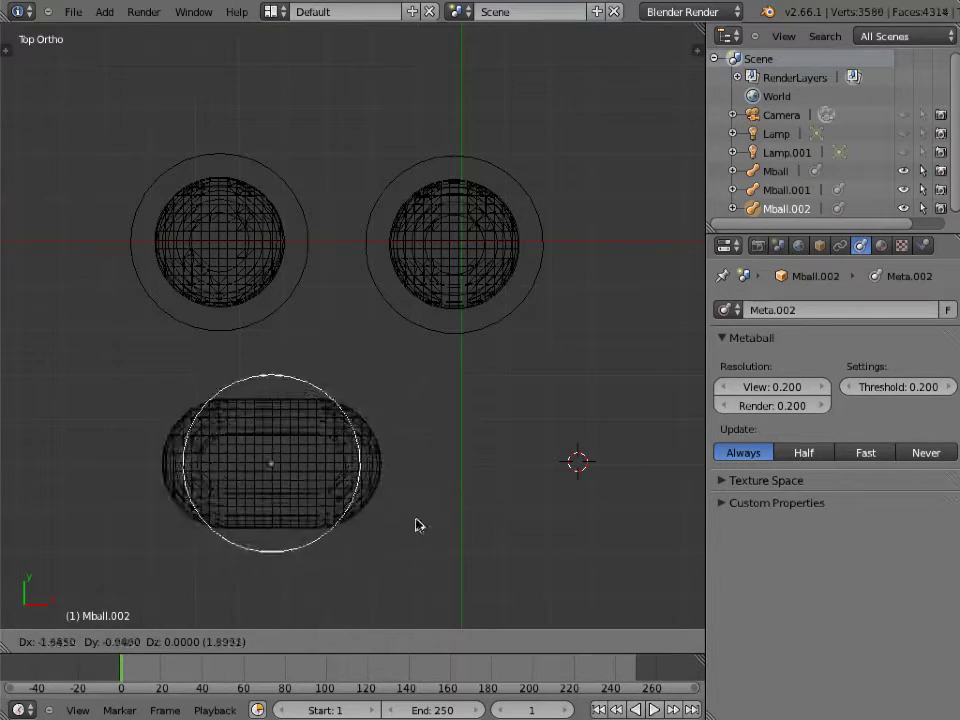
click(490, 507)
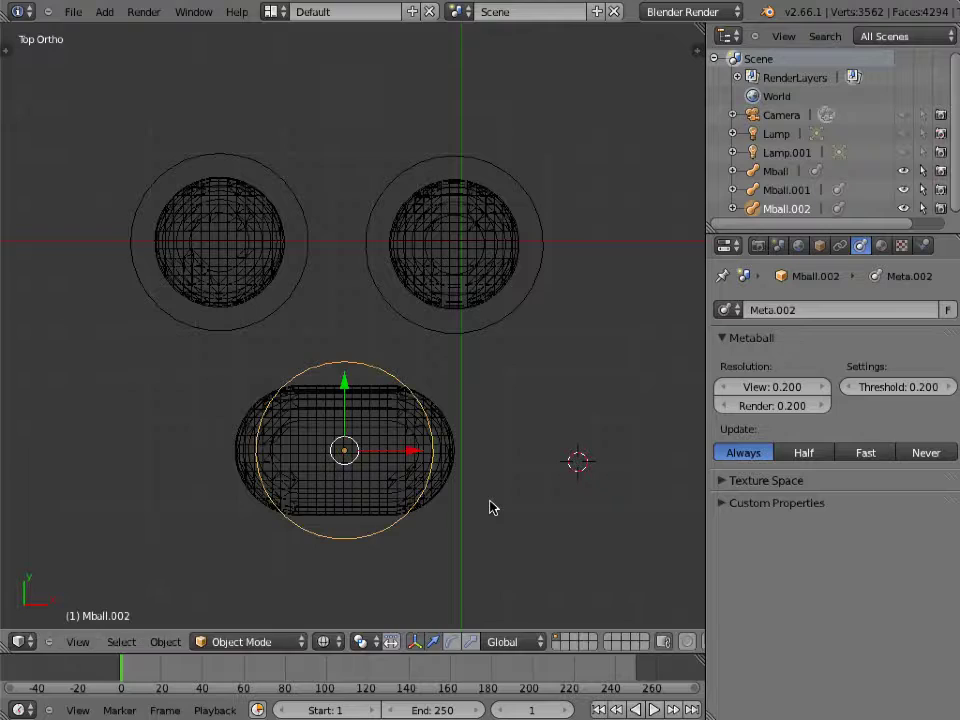
key(r)
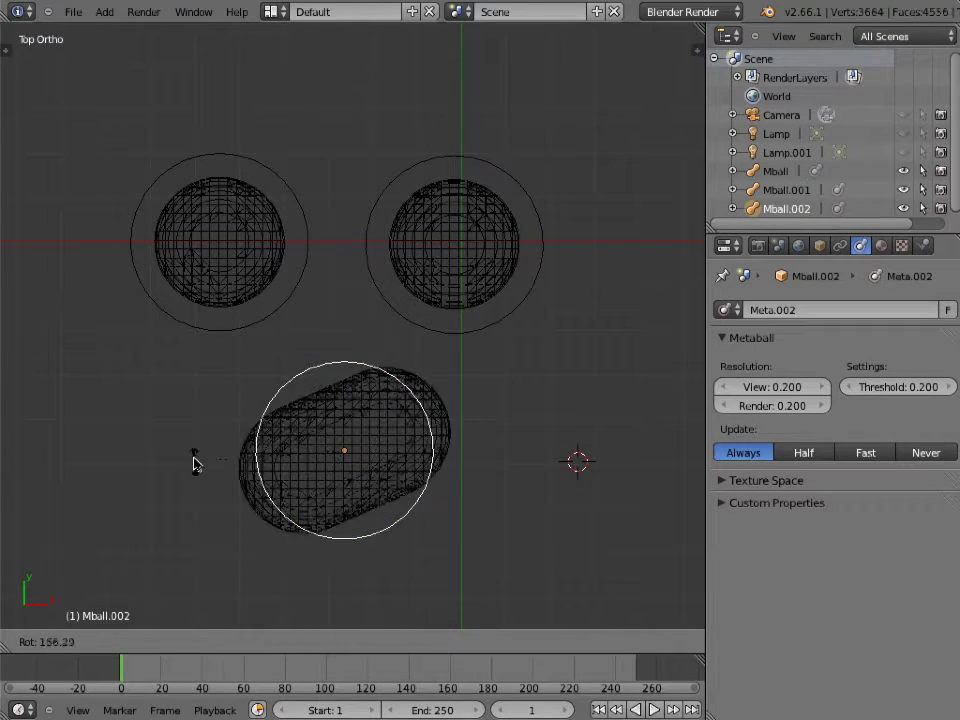
key(Escape)
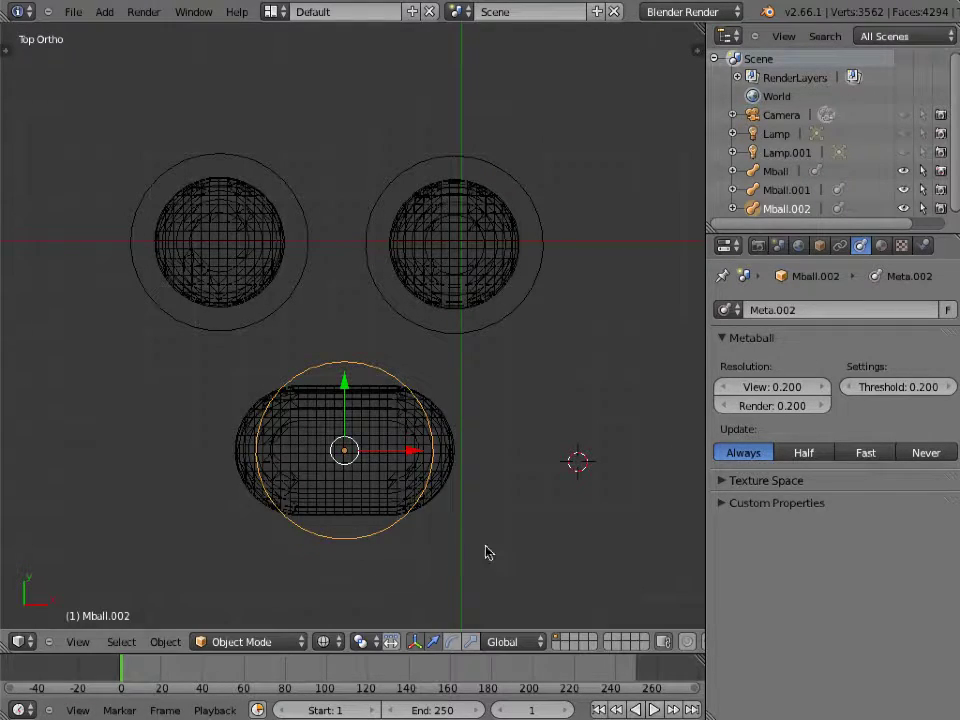
Step: Scale the capsule down slightly to about 0.97 and return the viewport to solid shading
key(s)
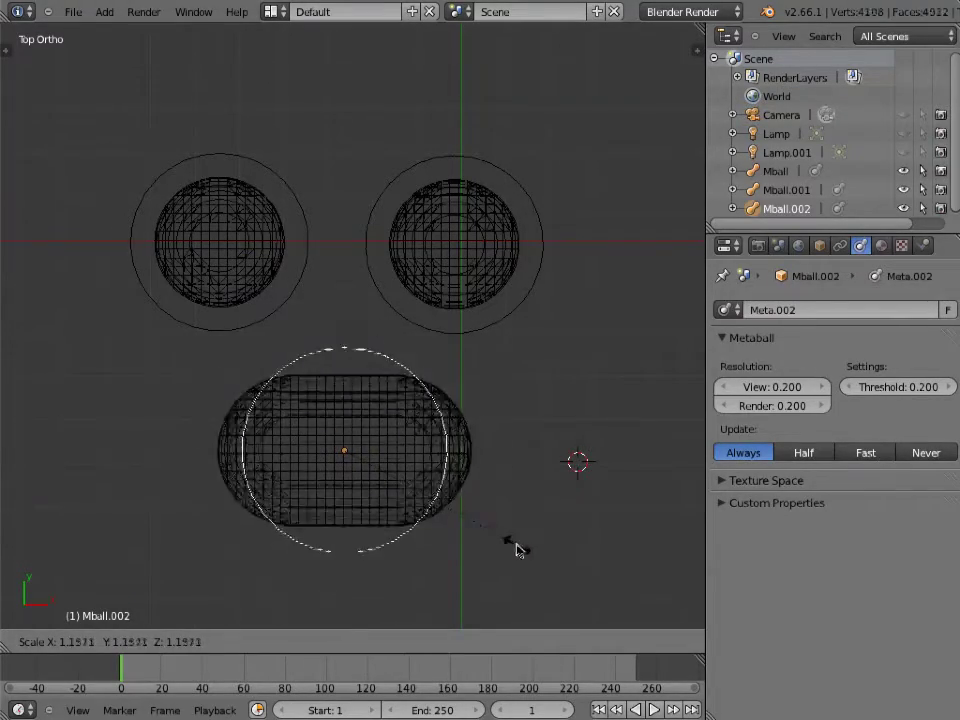
click(486, 539)
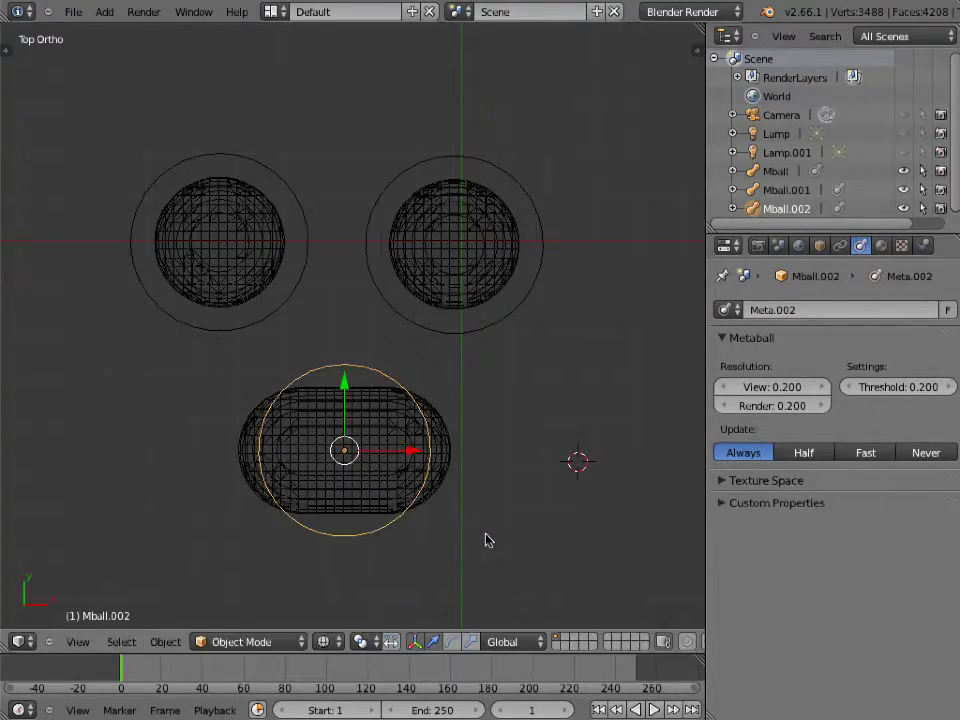
key(z)
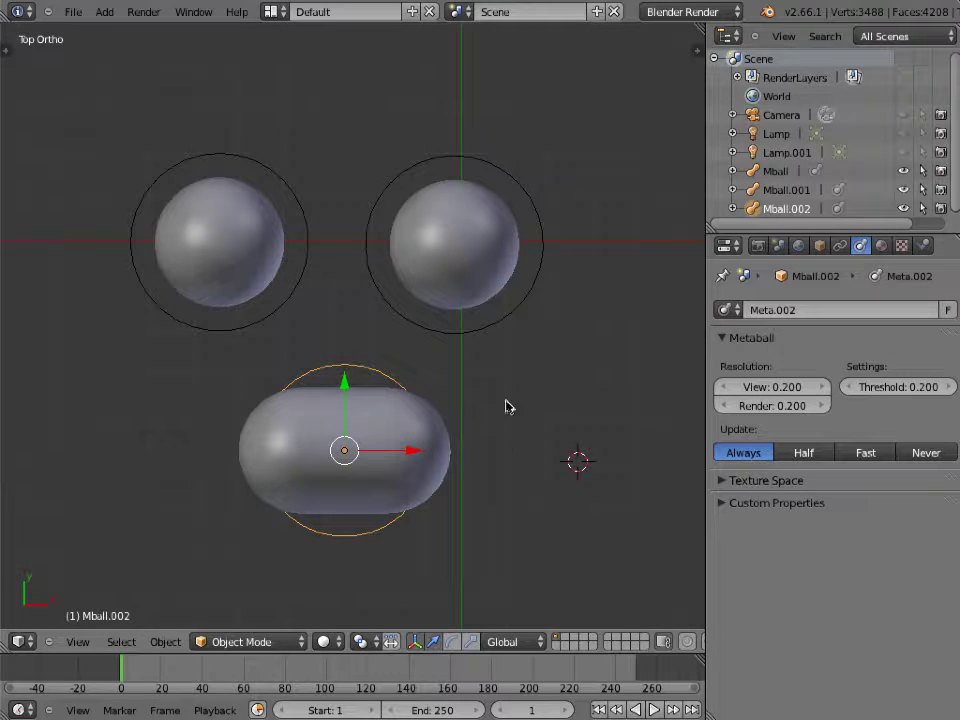
Step: Select the original ball and squash it along global X to about a quarter of its width
right_click(512, 314)
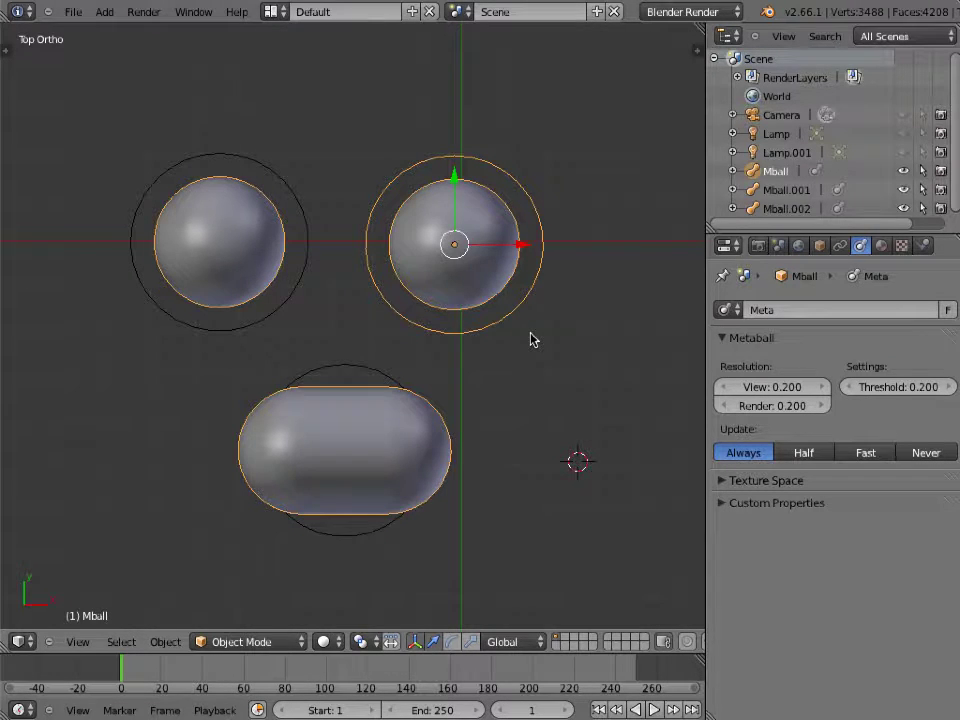
key(s)
key(x)
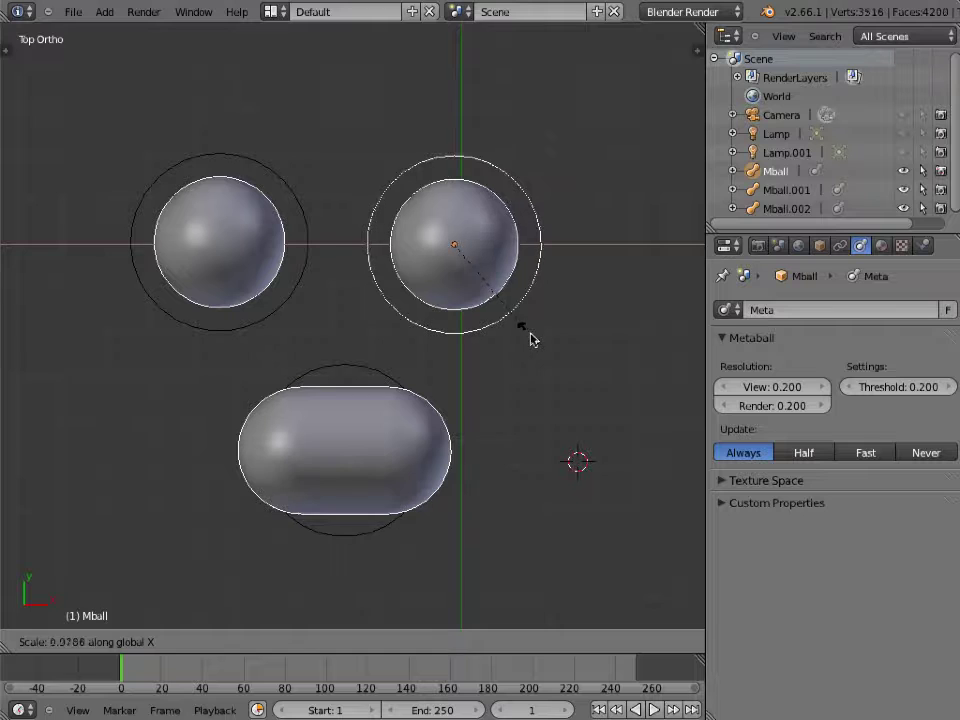
click(457, 273)
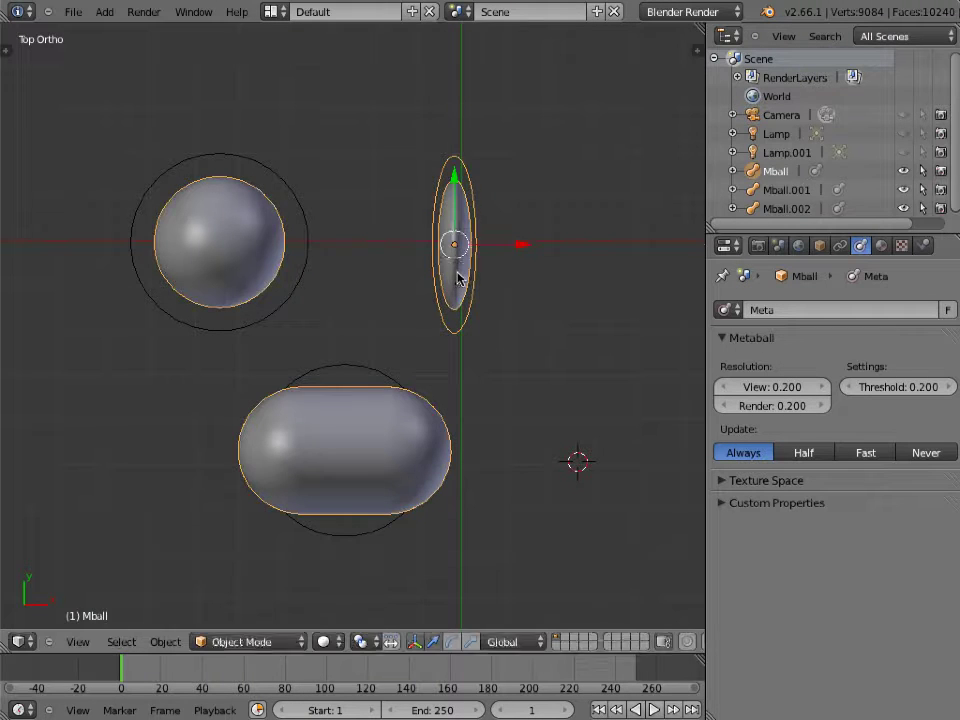
Step: Rotate the flattened ball about 90 degrees and move it toward negative X to merge as a nose with the round ball
key(r)
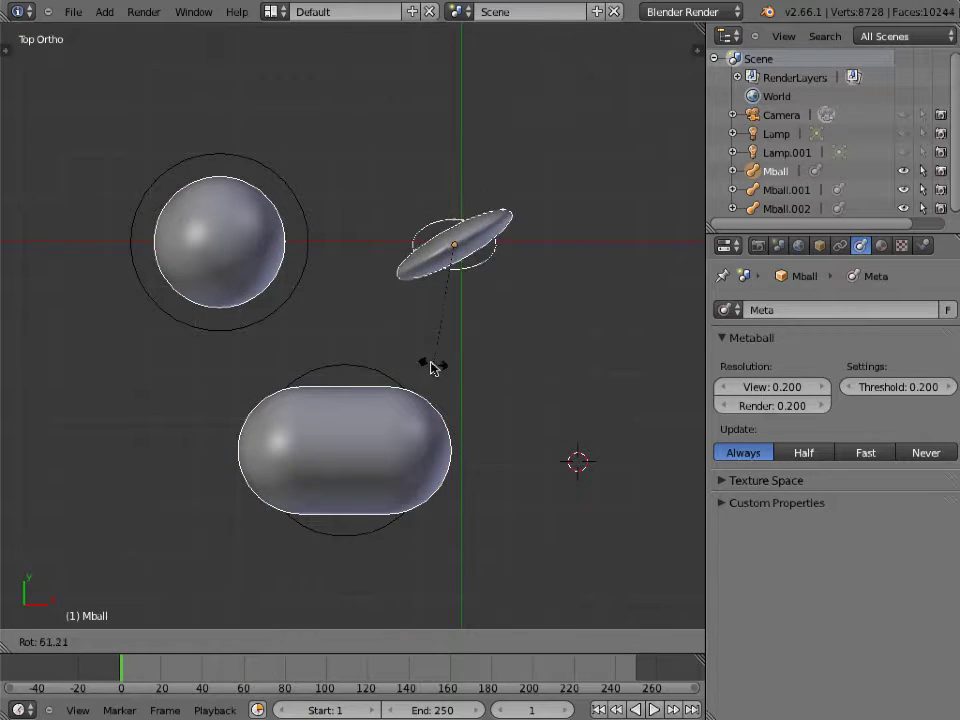
click(390, 330)
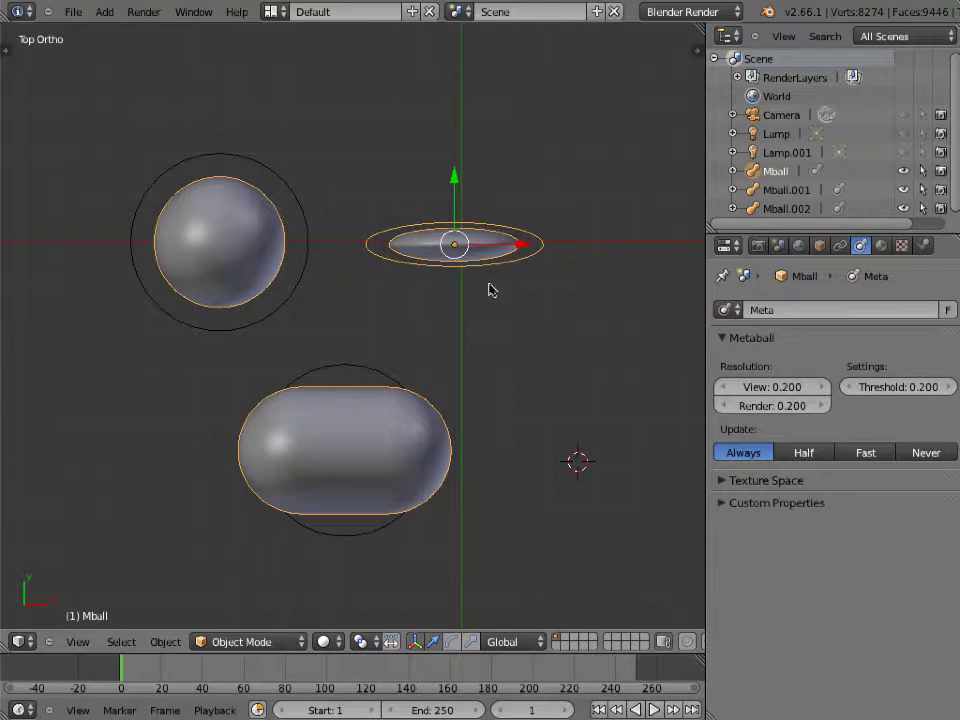
drag(531, 251, 347, 245)
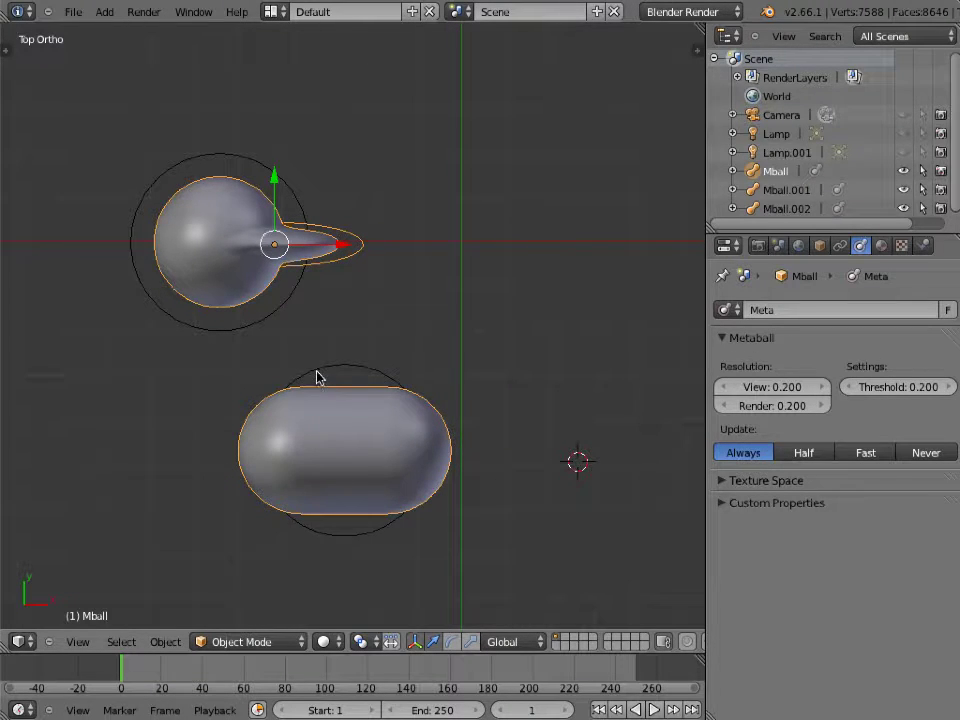
Step: Select the capsule and scale it uniformly down to about 0.6
right_click(346, 383)
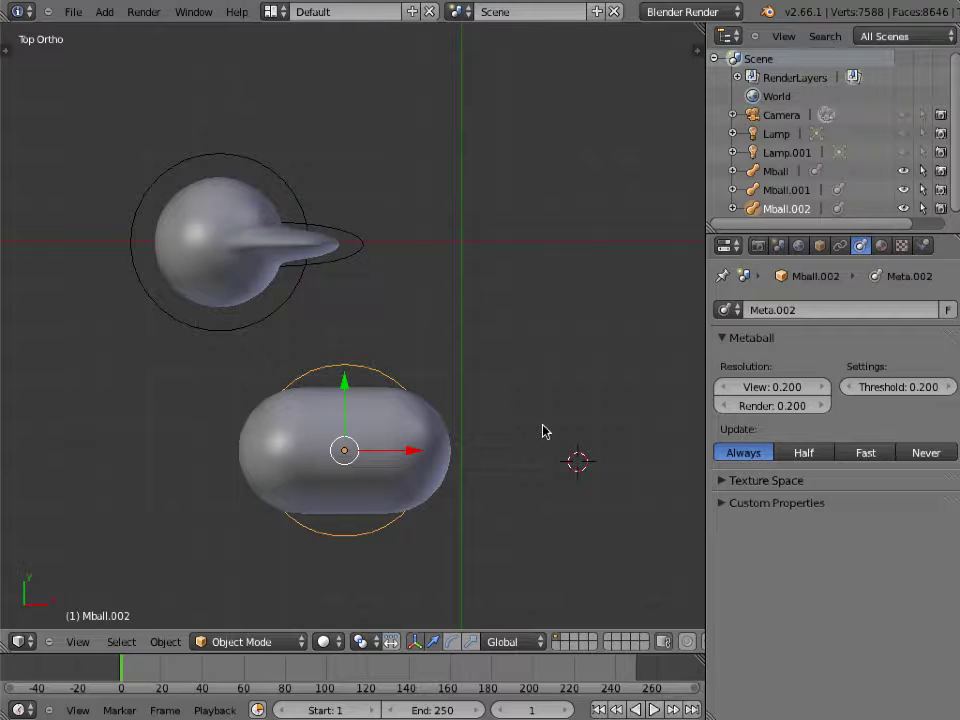
key(s)
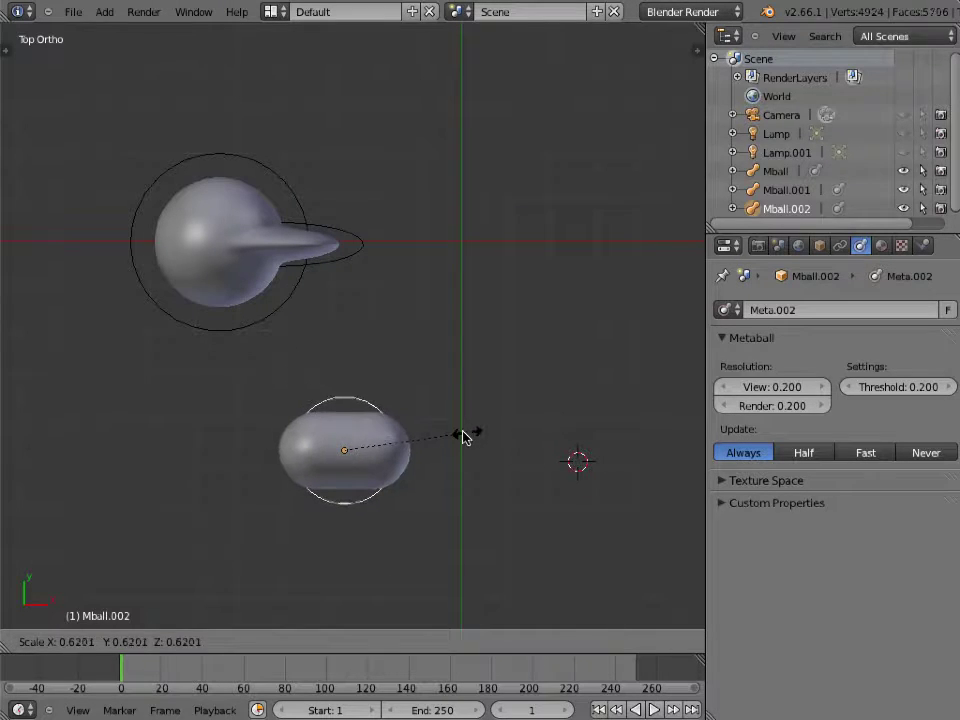
click(466, 440)
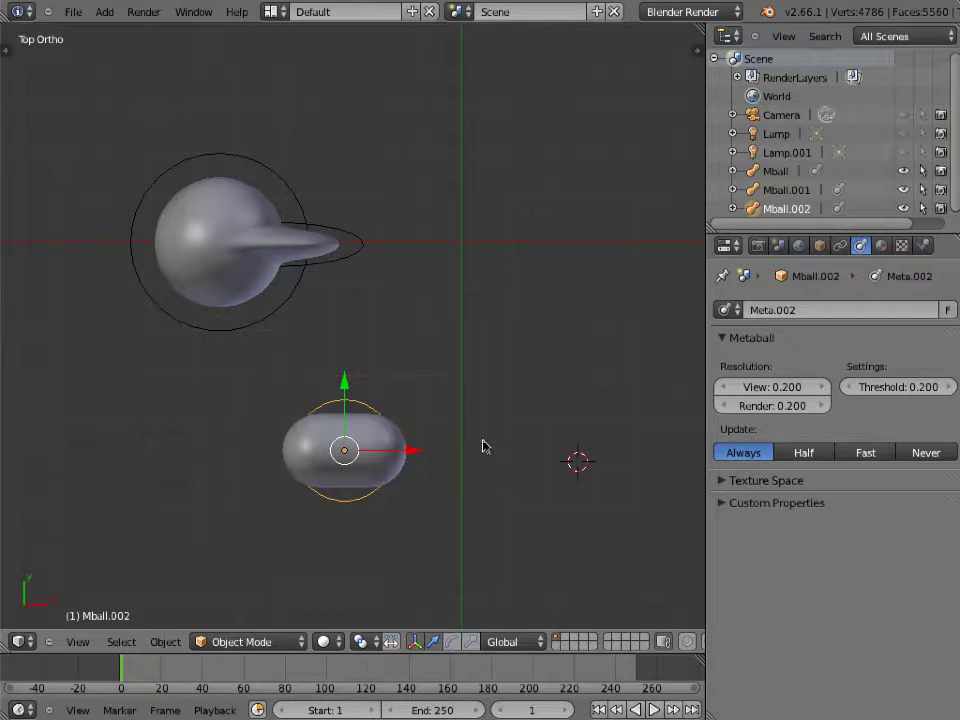
Step: Rotate the capsule about 90 degrees so it runs along Y and move it below the round ball, overlapping it like a neck
key(r)
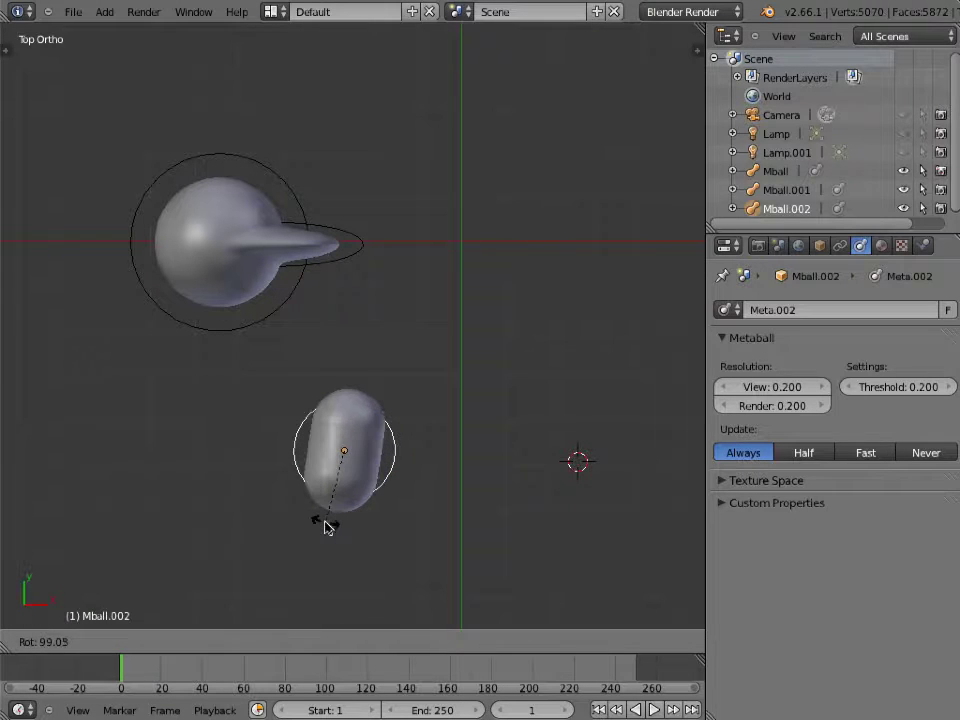
click(337, 528)
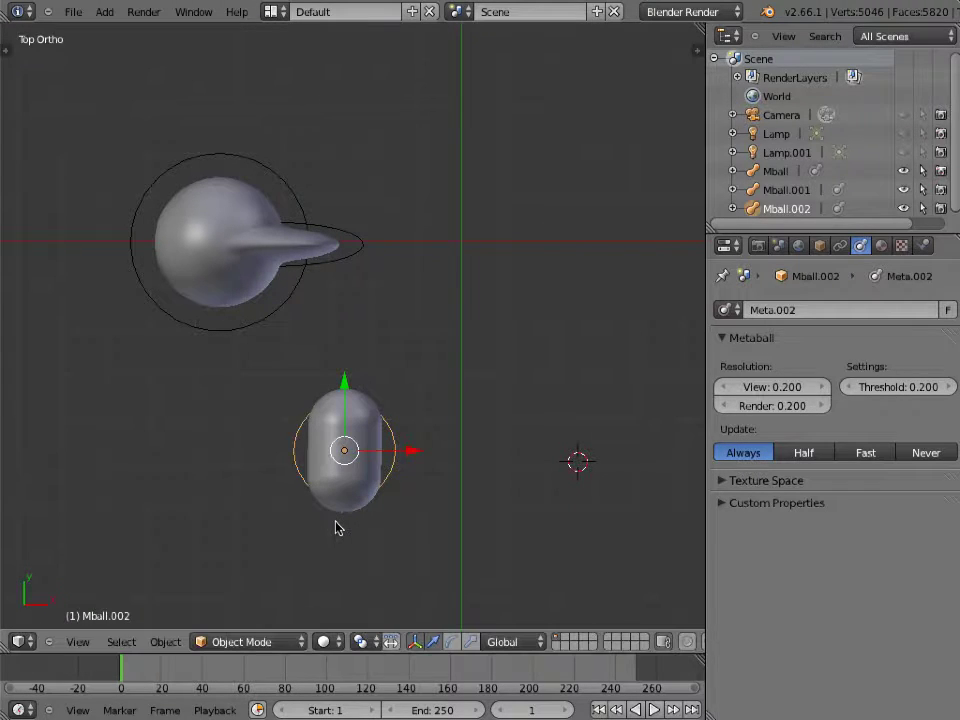
key(g)
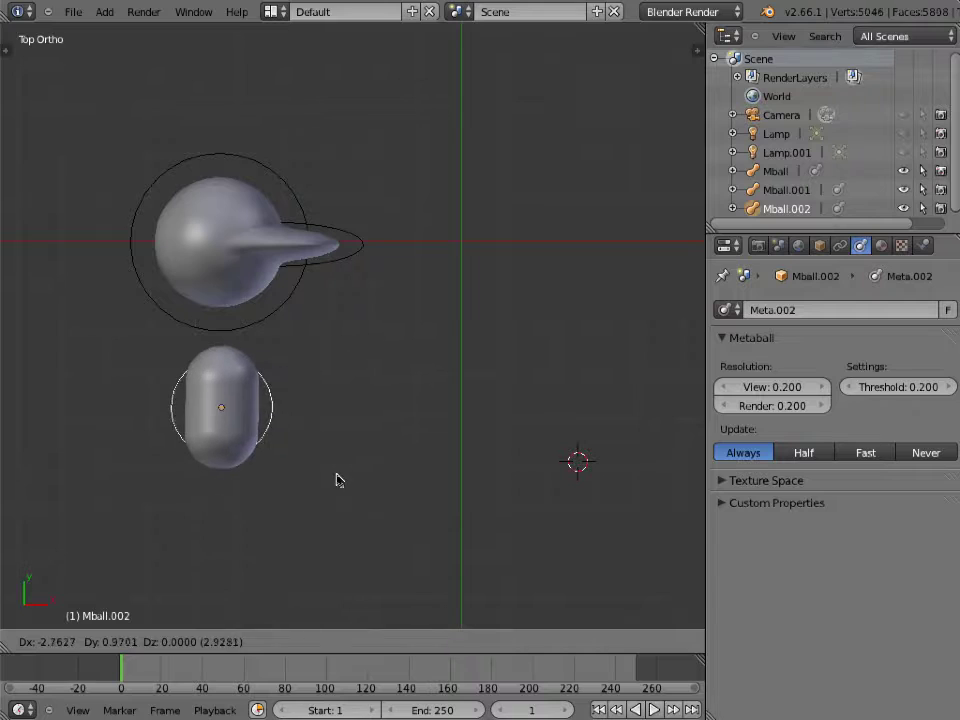
click(336, 418)
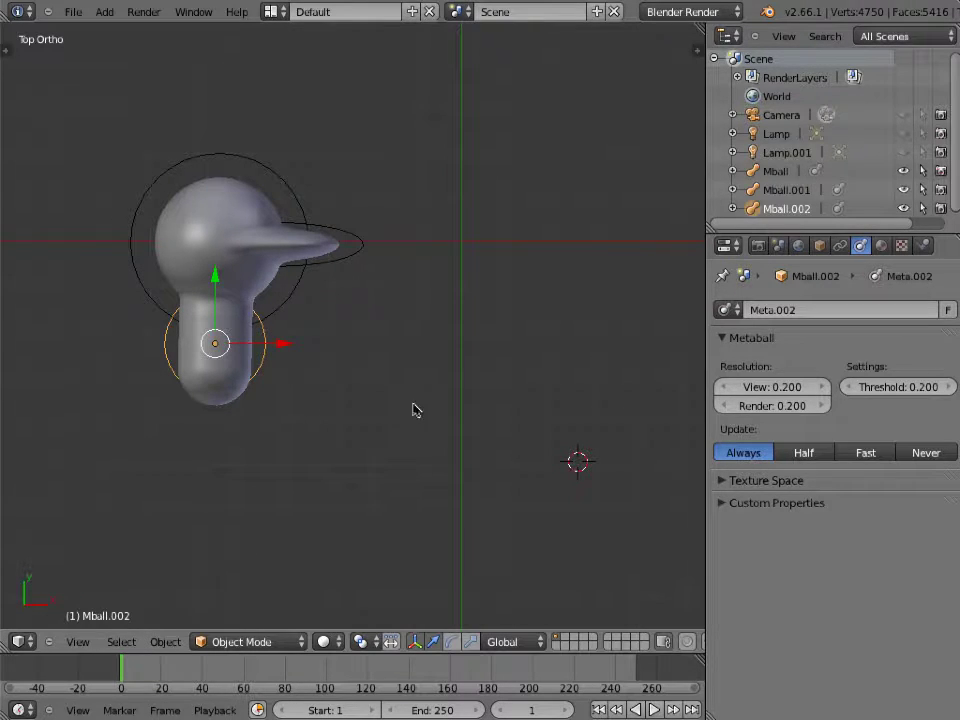
Step: In the right orthographic view, select all three metaballs and rotate them about -90 degrees so the capsule points down
middle_drag(414, 409, 416, 408)
key(KP_3)
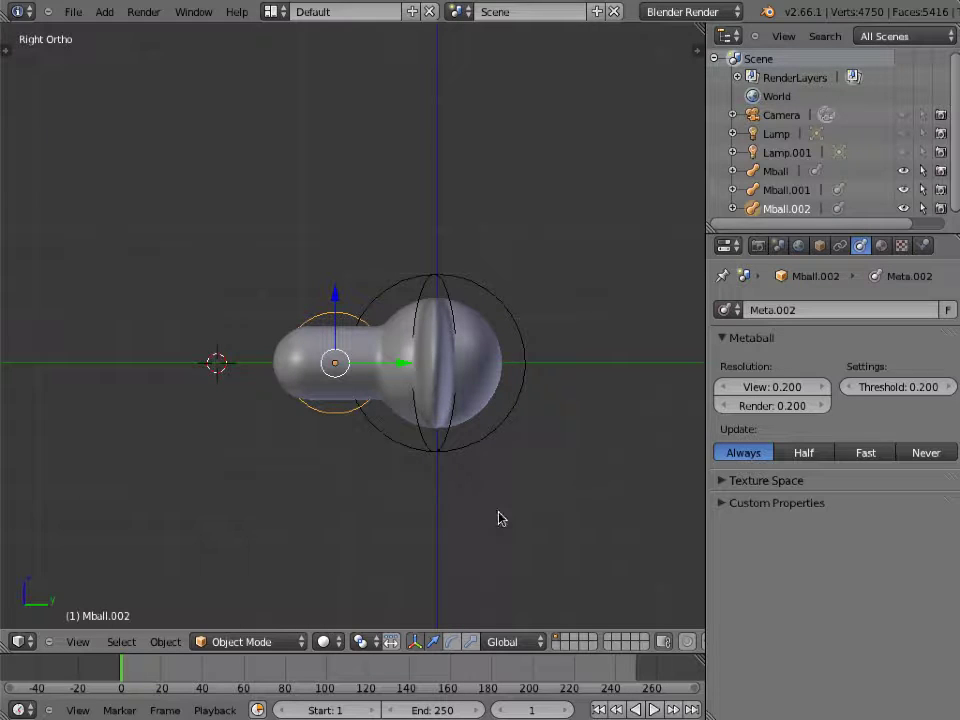
key(a)
key(b)
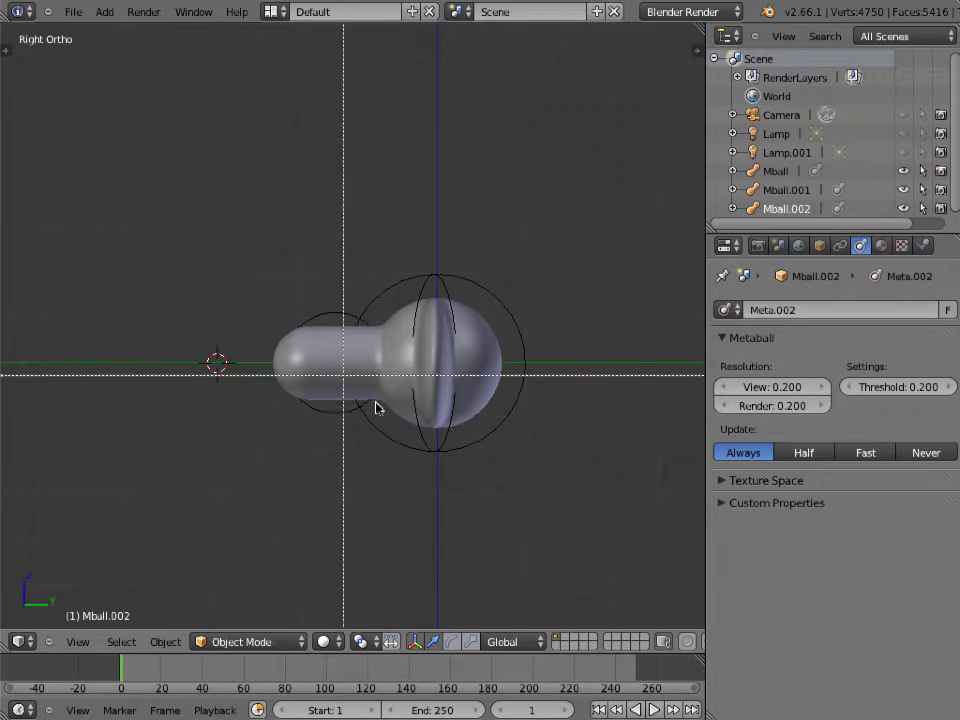
drag(262, 257, 572, 524)
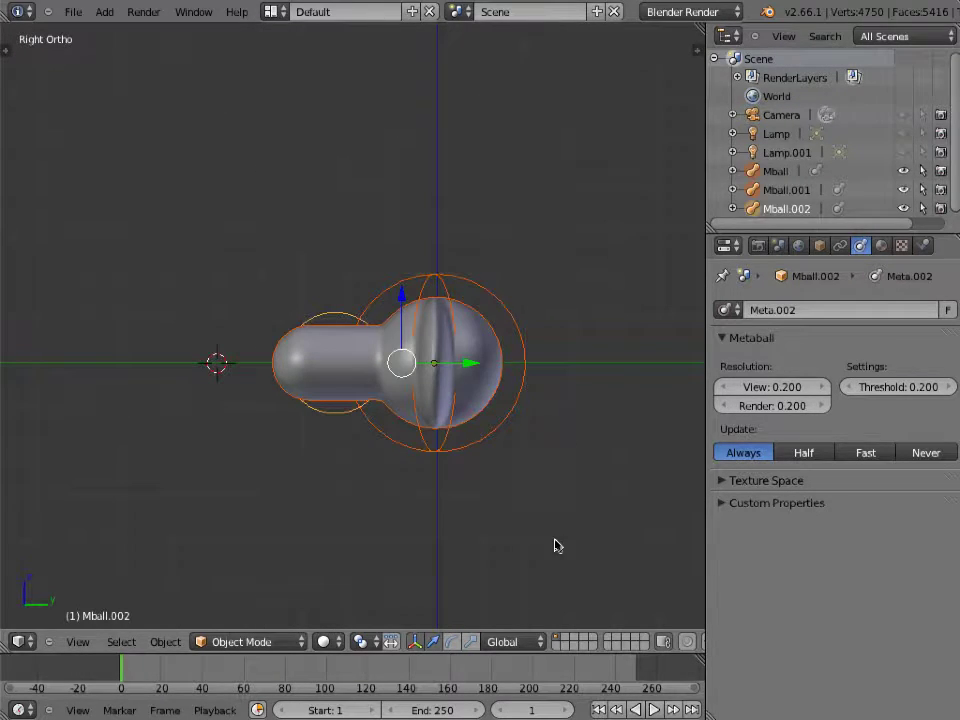
key(r)
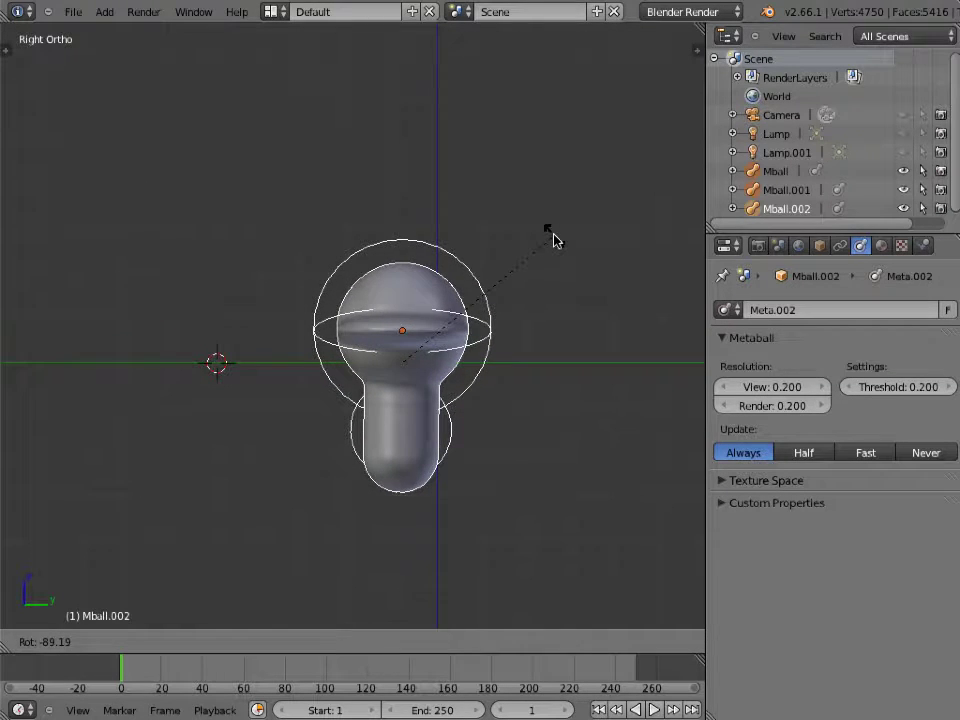
click(555, 240)
Step: Scale the flattened nose ball along global Y to about half its width, and select the round head ball
right_click(492, 356)
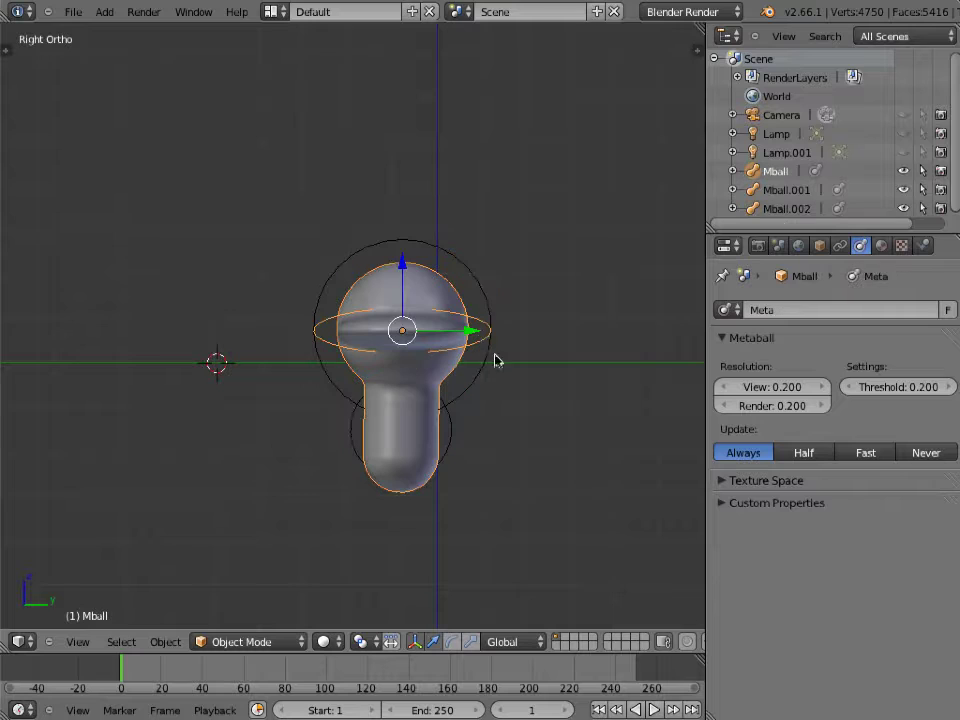
key(s)
key(y)
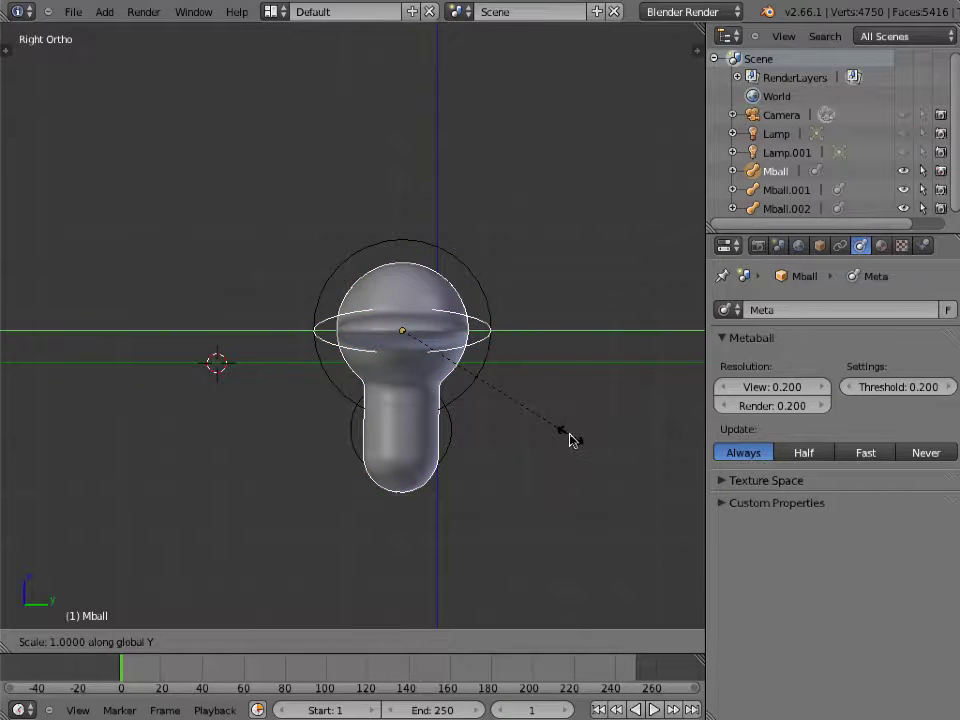
click(484, 387)
right_click(490, 362)
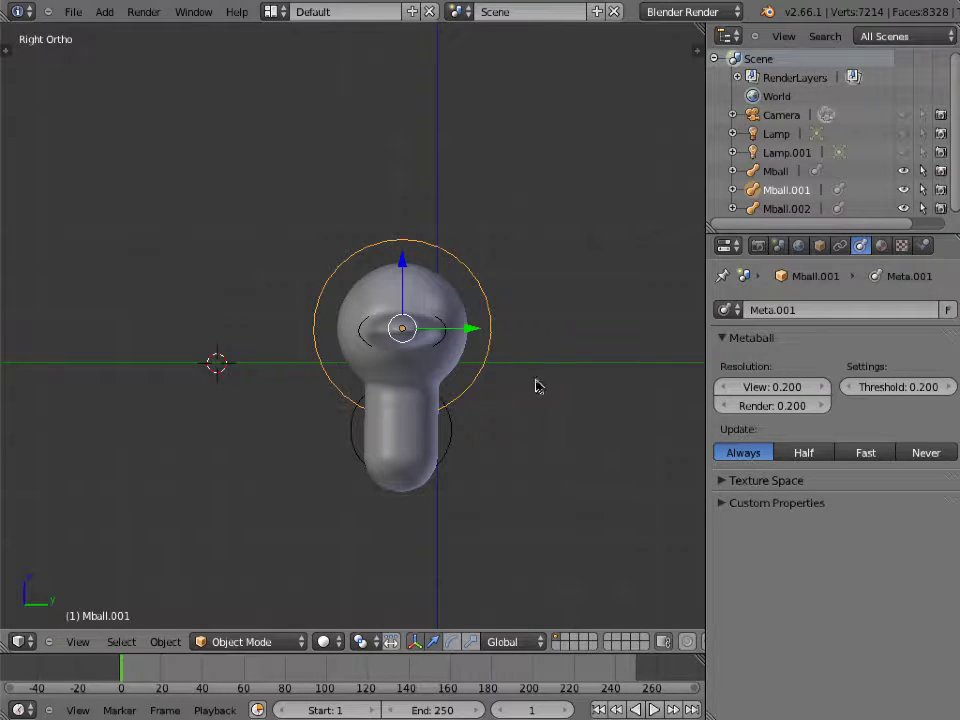
Step: Duplicate the round head ball, scale the copy to about 0.6, and place it as an ear on the head's upper -Y side
key(shift+d)
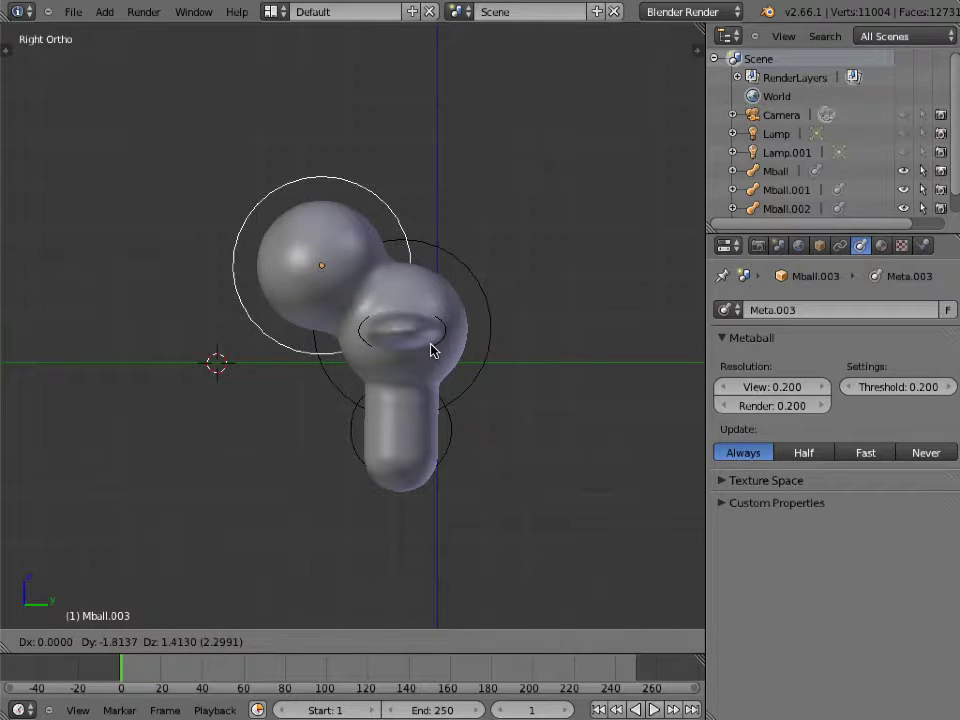
click(433, 349)
key(s)
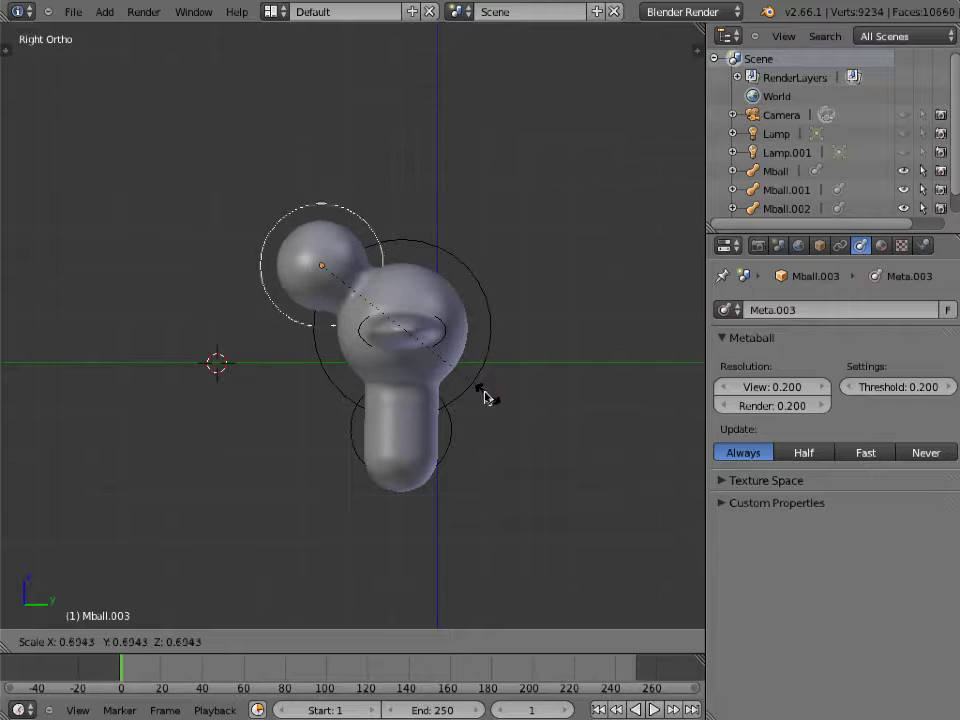
click(465, 380)
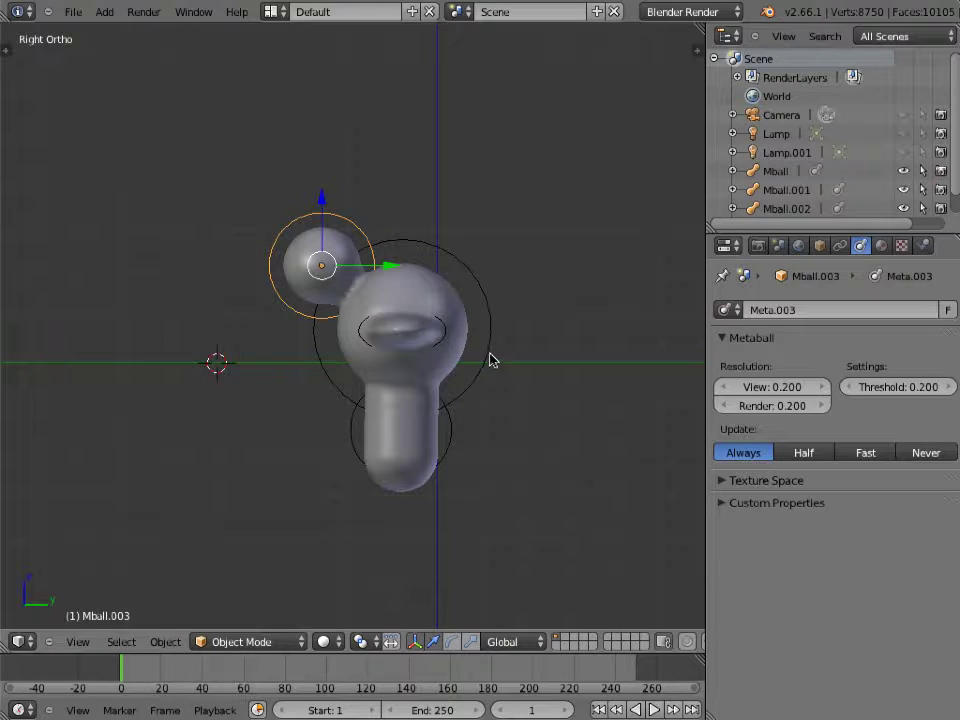
key(g)
click(503, 366)
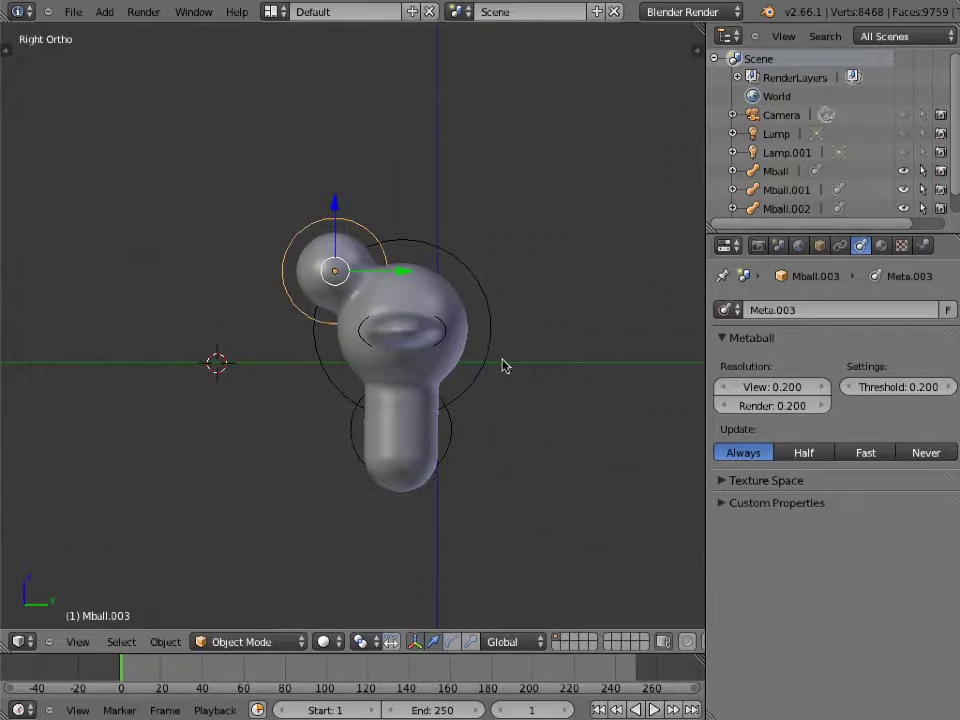
Step: Duplicate the ear ball and place the copy on the opposite upper side of the head as the second ear
key(shift+d)
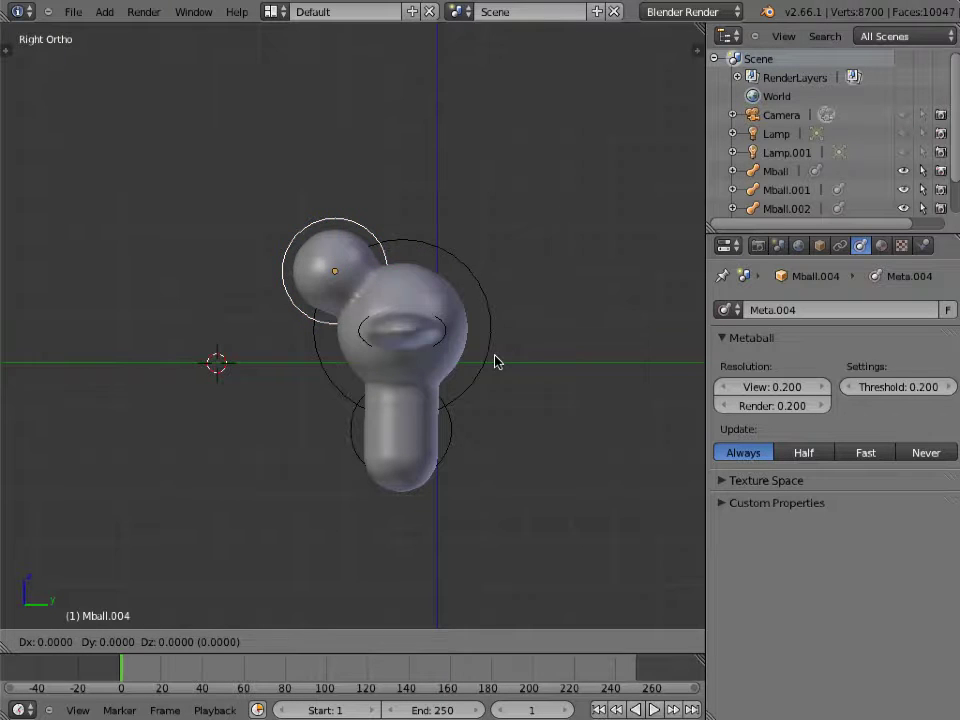
click(625, 349)
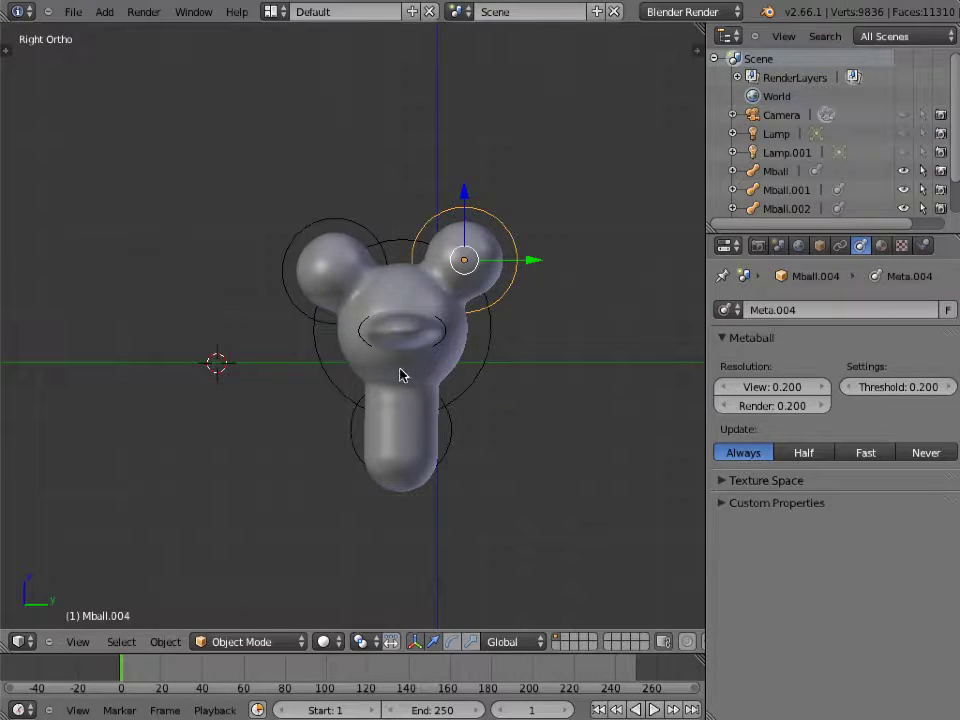
middle_drag(401, 375, 512, 417)
scroll(510, 415, up, 2)
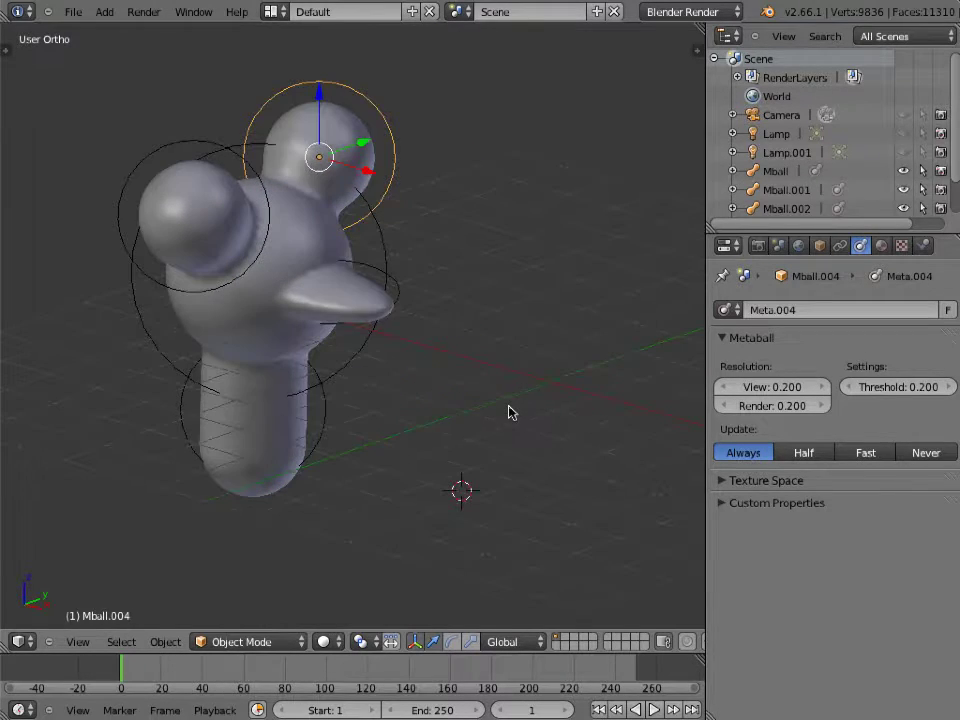
scroll(519, 410, down, 1)
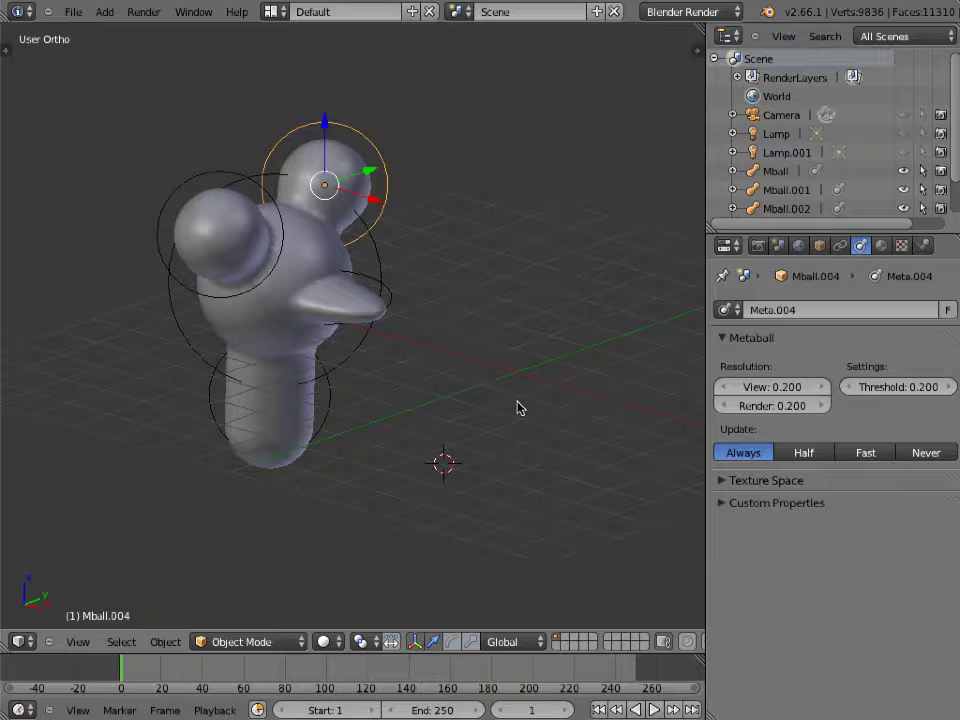
middle_drag(517, 407, 482, 404)
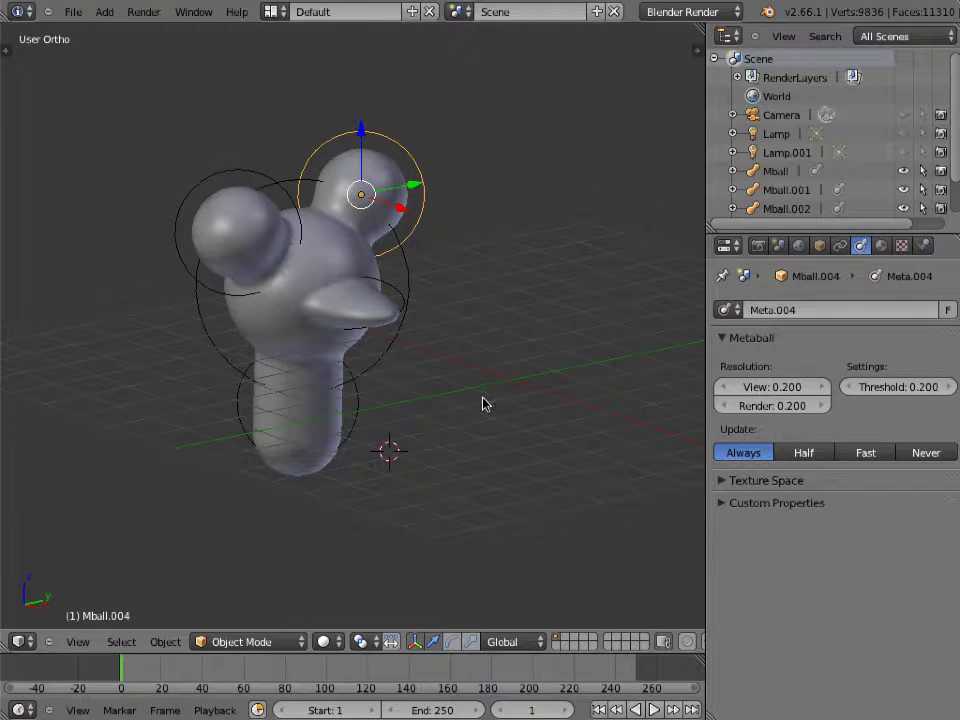
scroll(482, 404, up, 1)
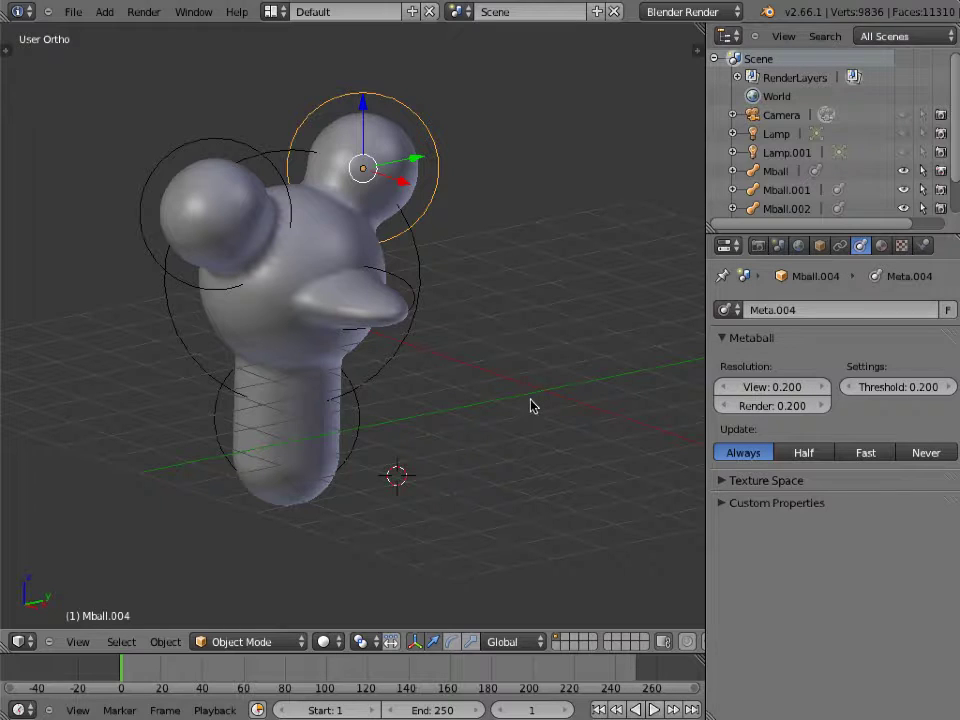
Step: Select the base metaball forming the nose, give it a new material, and set the diffuse color to red
right_click(397, 284)
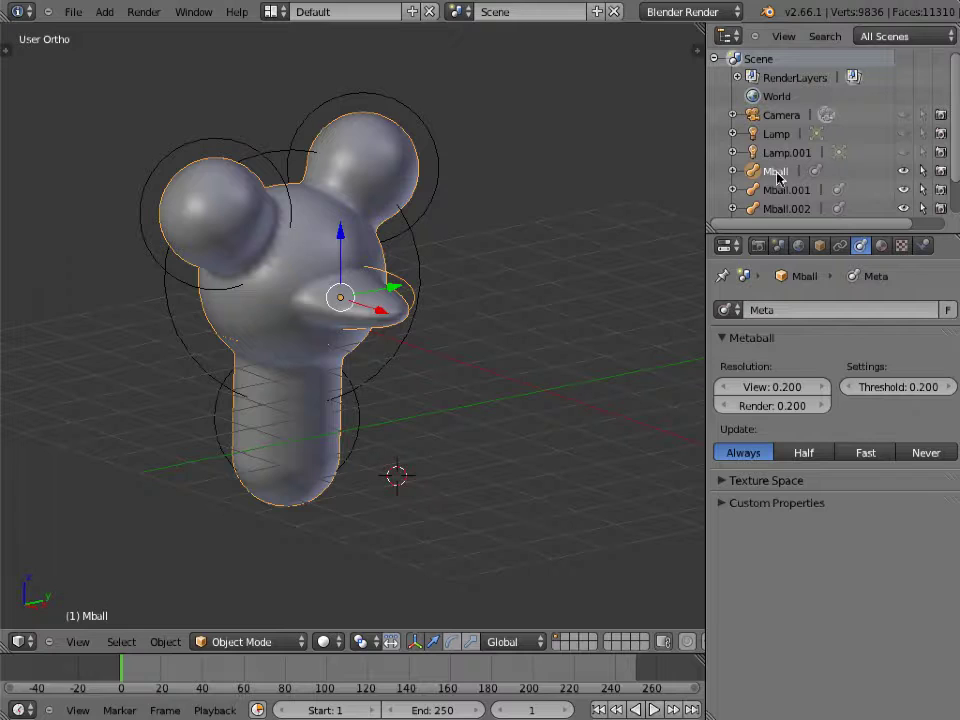
click(880, 245)
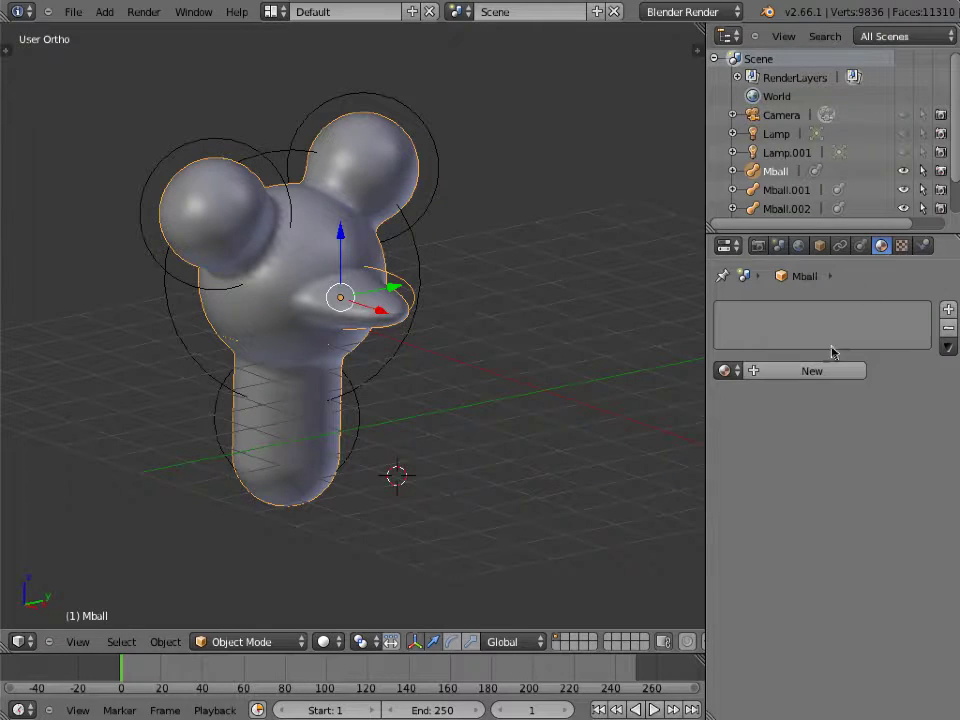
click(805, 371)
click(778, 602)
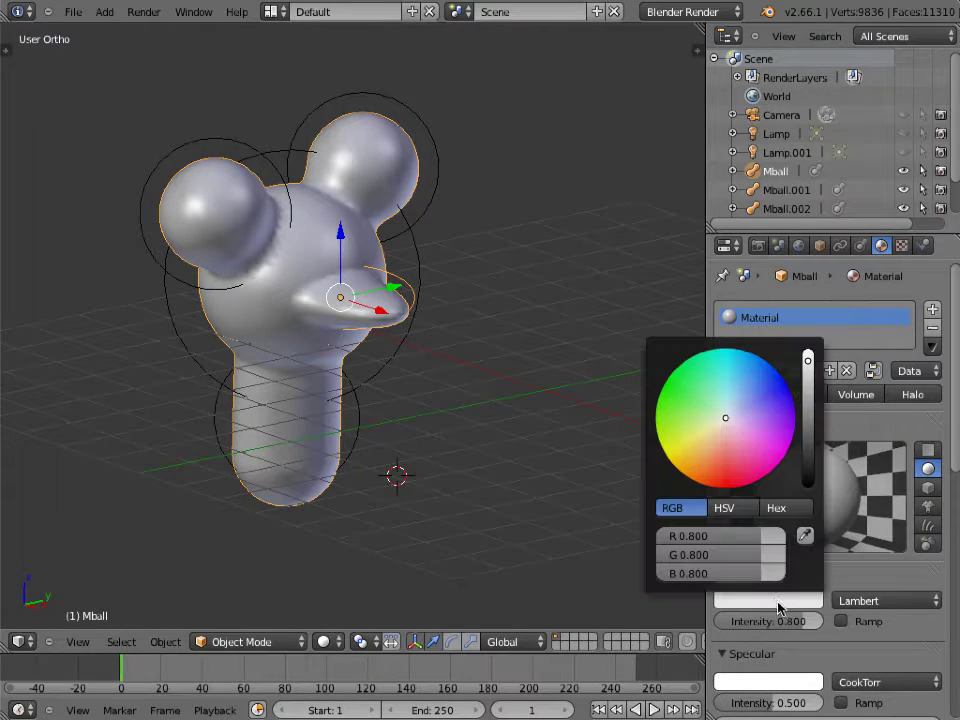
drag(727, 537, 617, 566)
drag(754, 579, 610, 572)
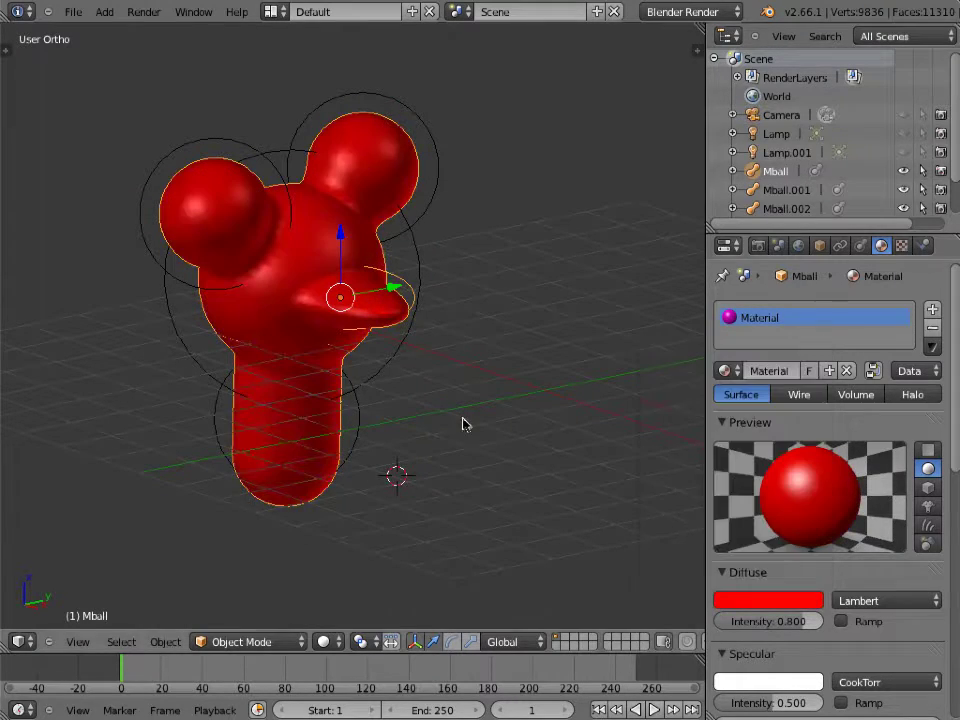
middle_drag(421, 389, 450, 347)
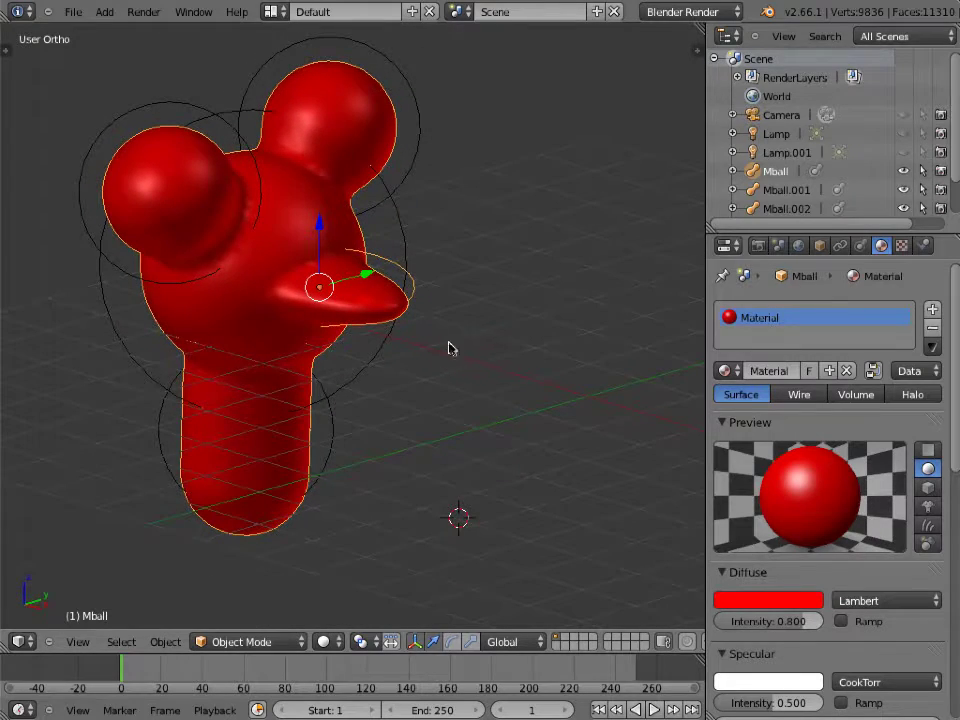
Step: Add a new texture to the red material and set its type to Image or Movie
click(901, 245)
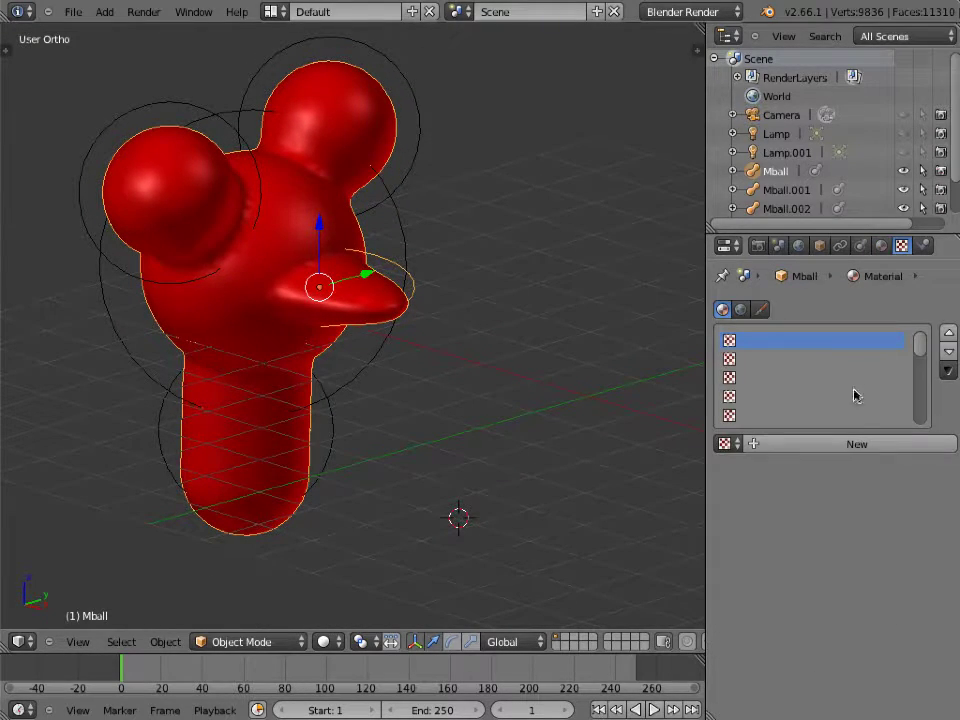
click(831, 445)
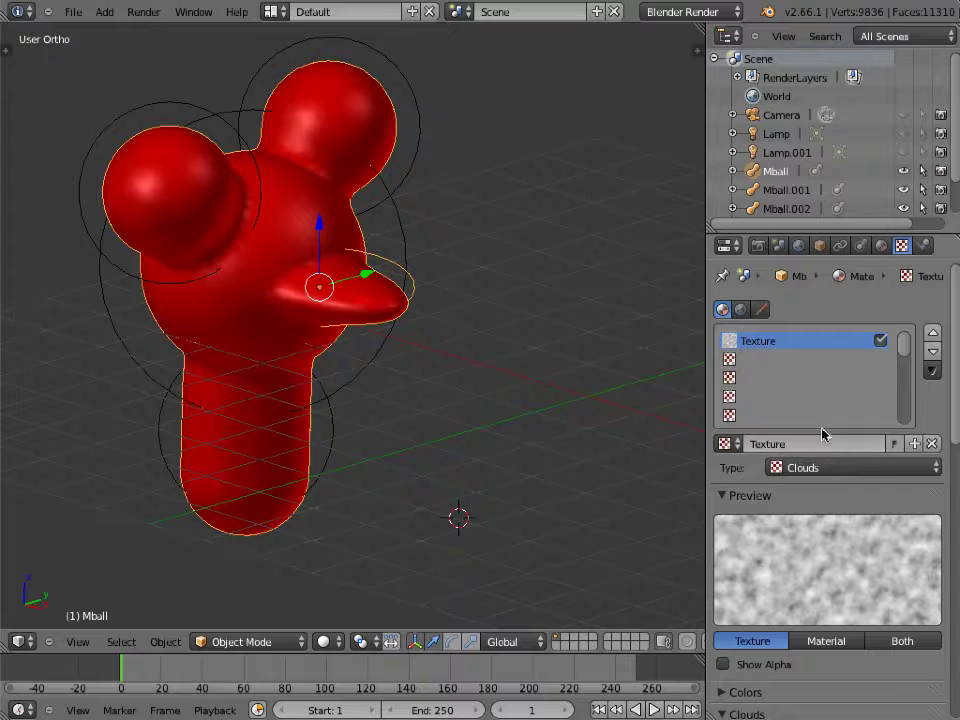
click(827, 468)
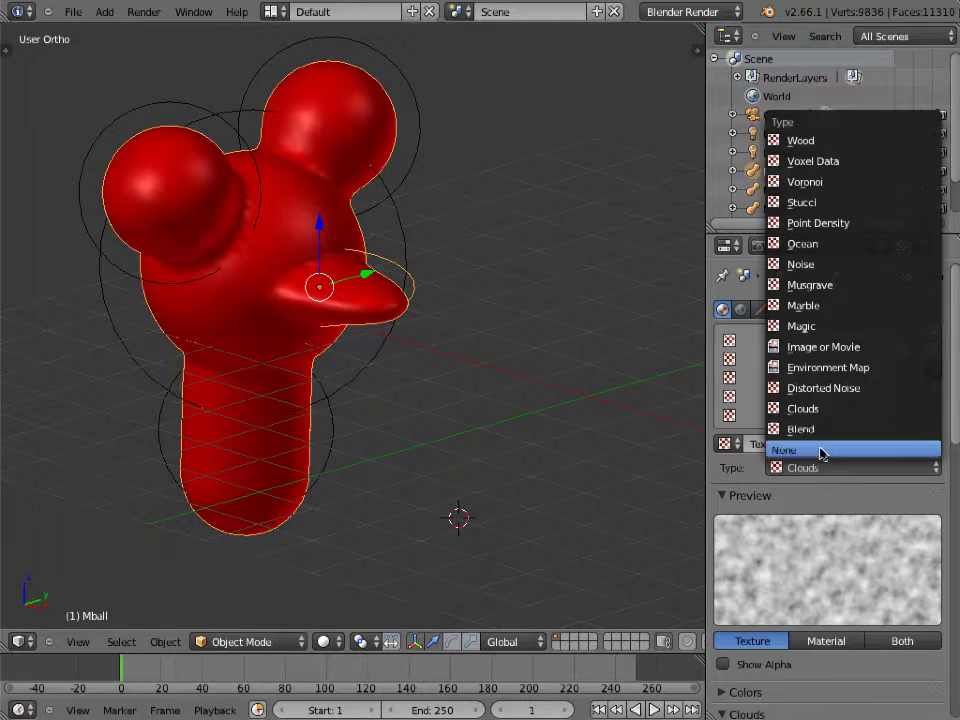
click(821, 348)
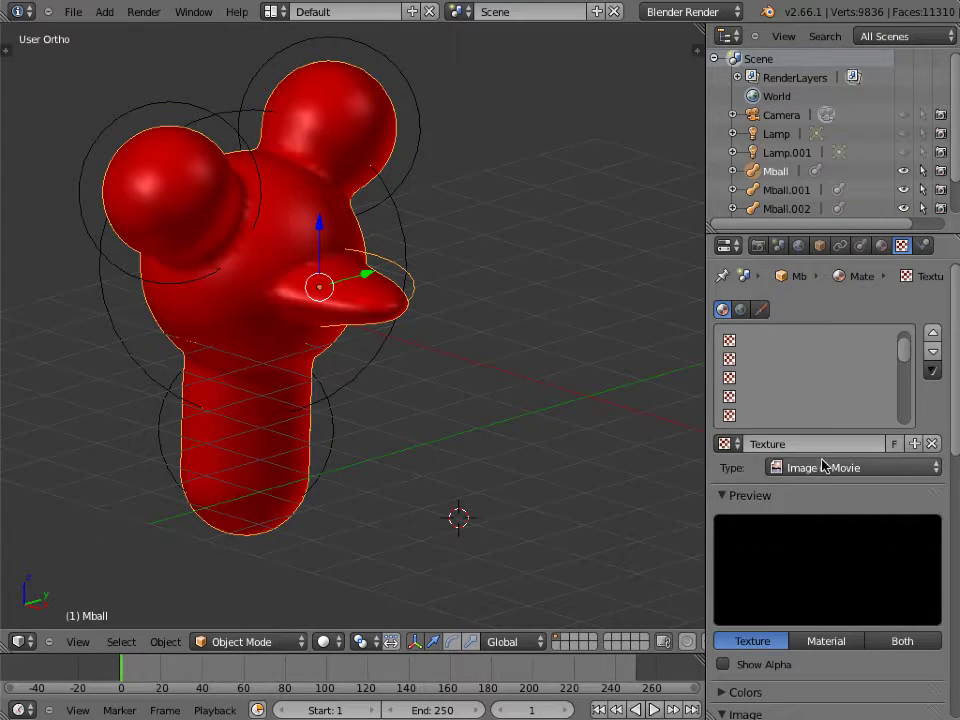
Step: Load goldfoil.png from the Desktop folder as the texture's image
scroll(823, 460, down, 5)
scroll(823, 457, down, 4)
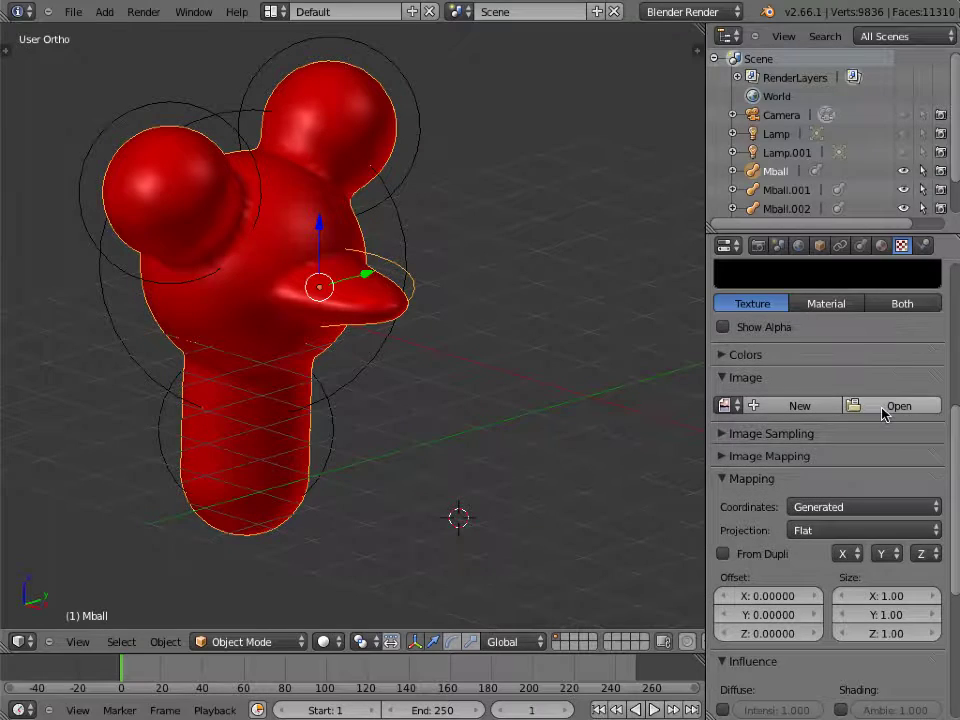
click(885, 407)
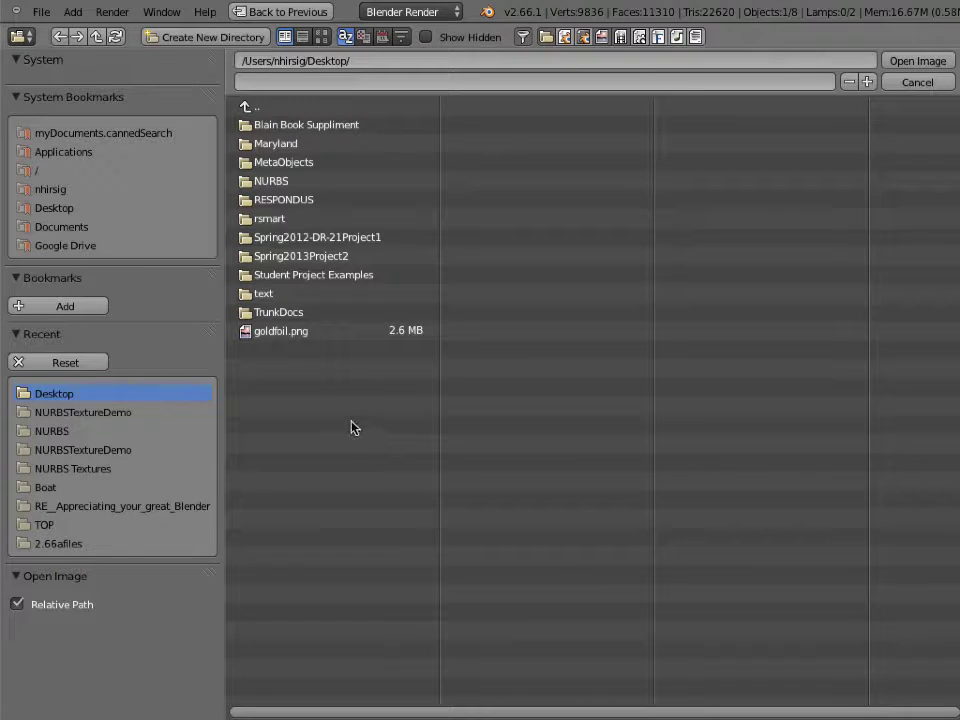
click(287, 339)
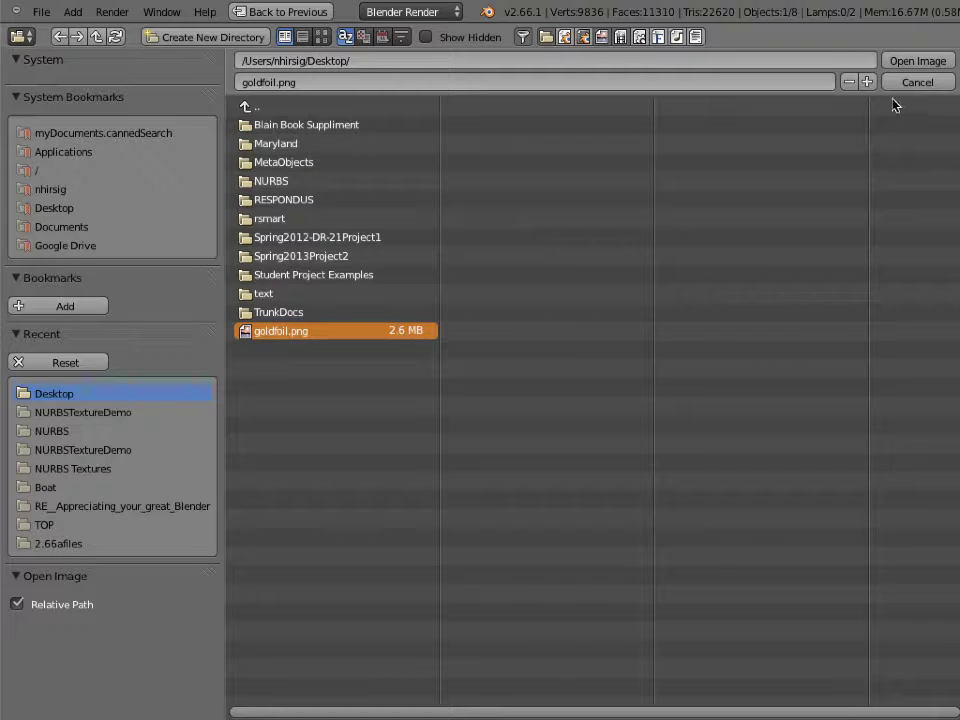
click(902, 65)
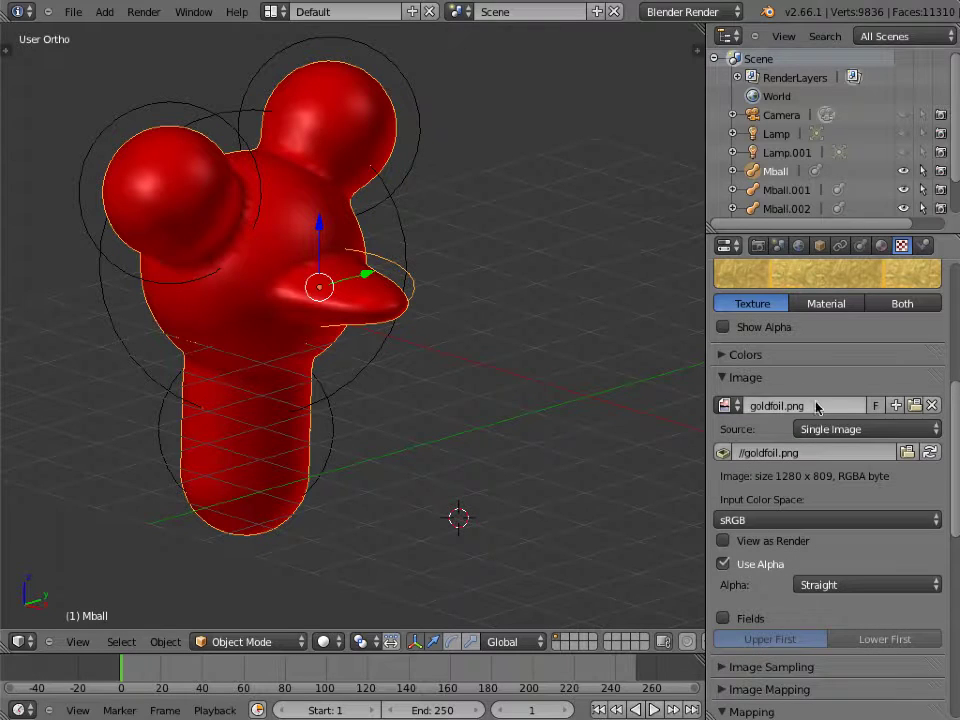
Step: Set the texture mapping's projection to Cube
scroll(818, 407, down, 8)
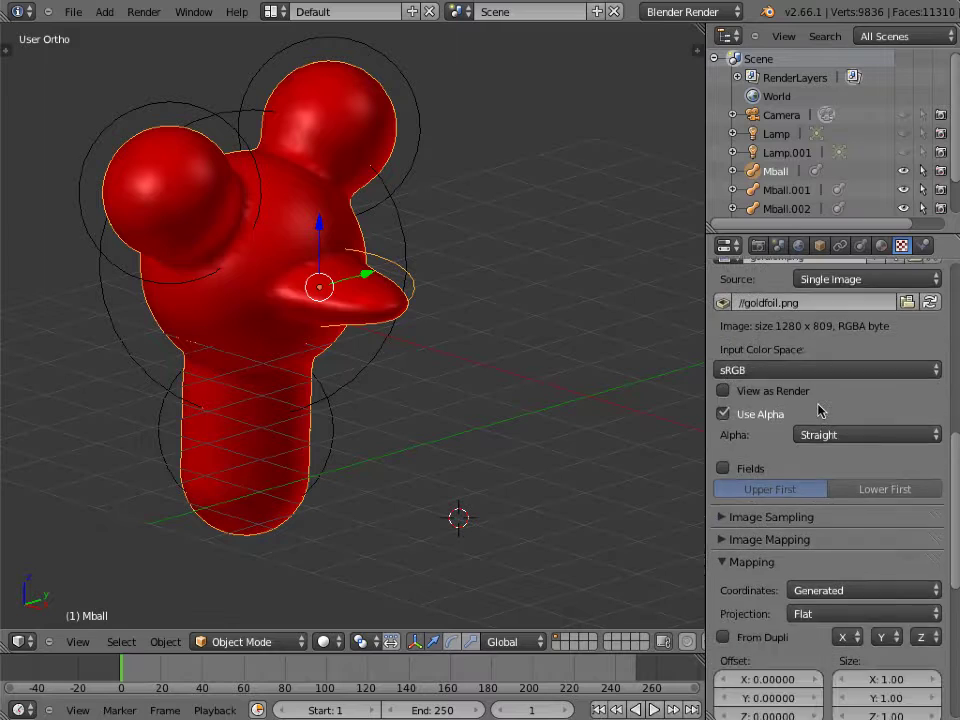
scroll(816, 415, down, 3)
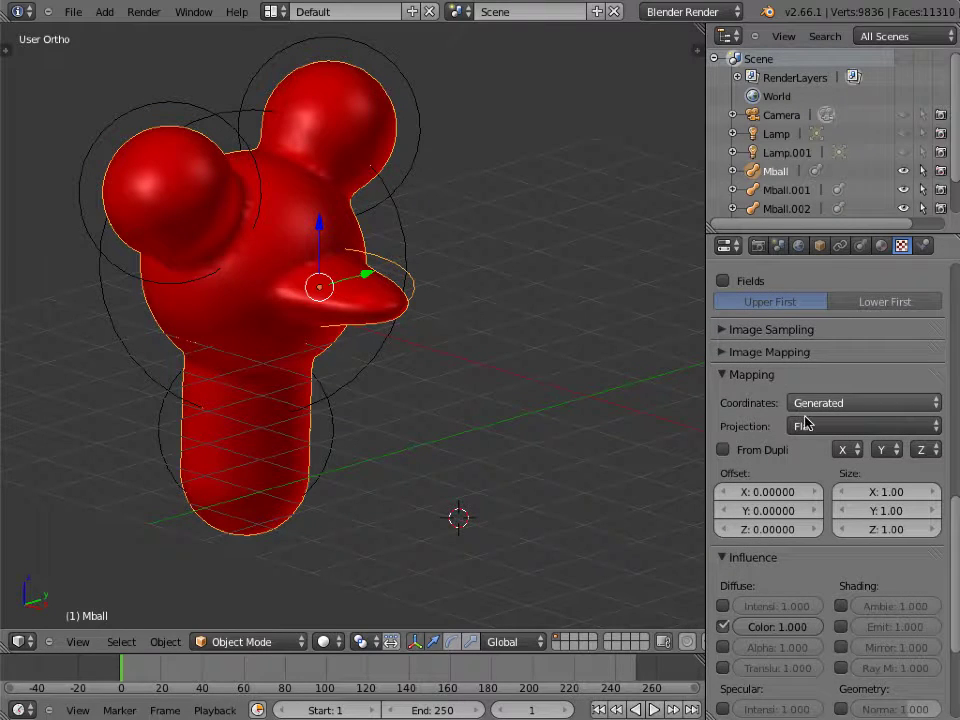
click(806, 428)
click(808, 388)
Step: Render the current frame to check the gold foil texture on the metaballs, and return to the 3D view
scroll(532, 405, down, 2)
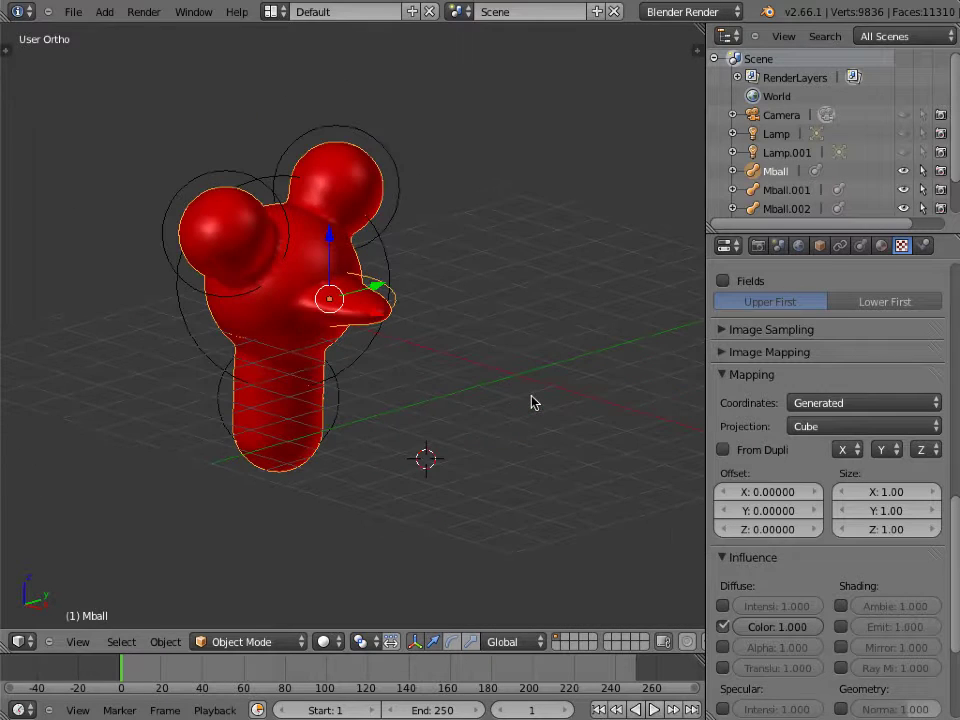
click(143, 11)
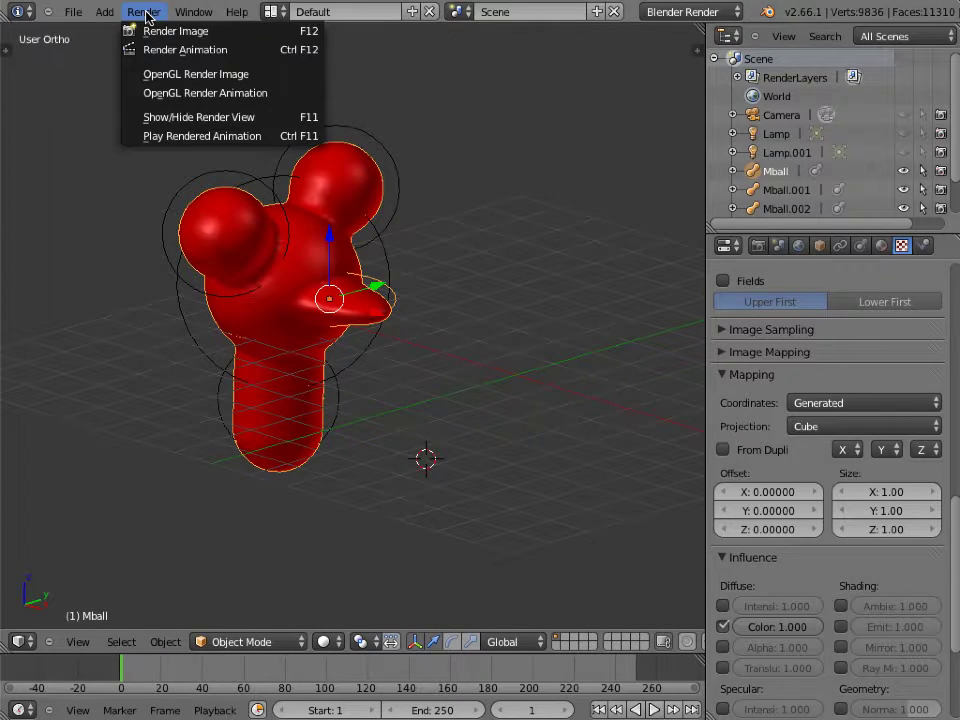
click(168, 31)
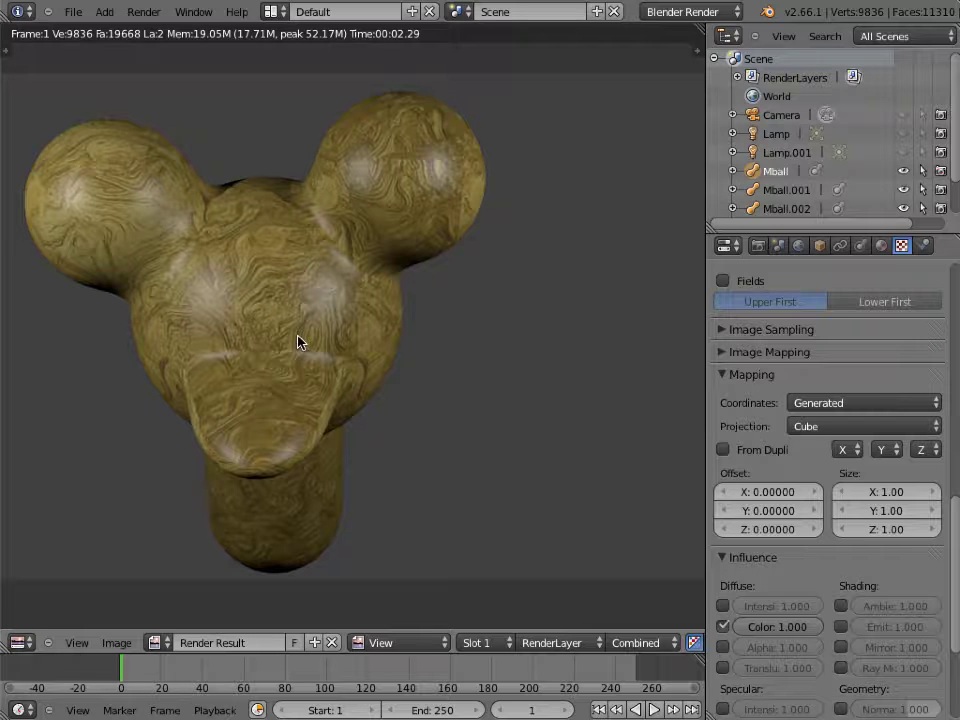
key(Escape)
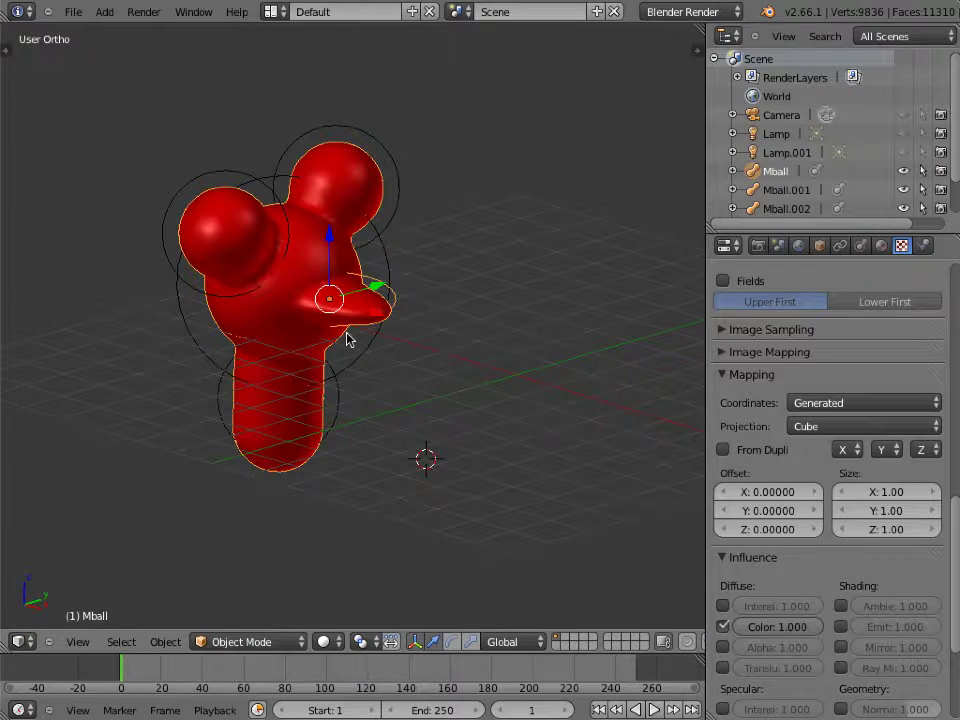
Step: Convert the merged metaball head to a mesh using Mesh from Curve/Meta/Surf/Text
shift+middle_drag(343, 340, 407, 328)
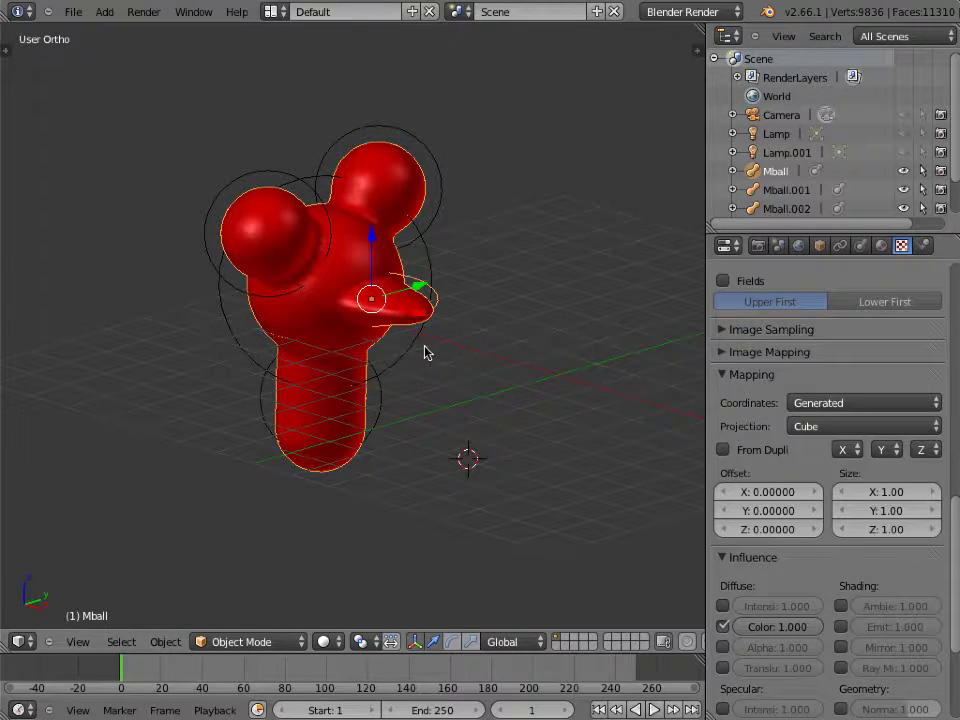
key(alt+c)
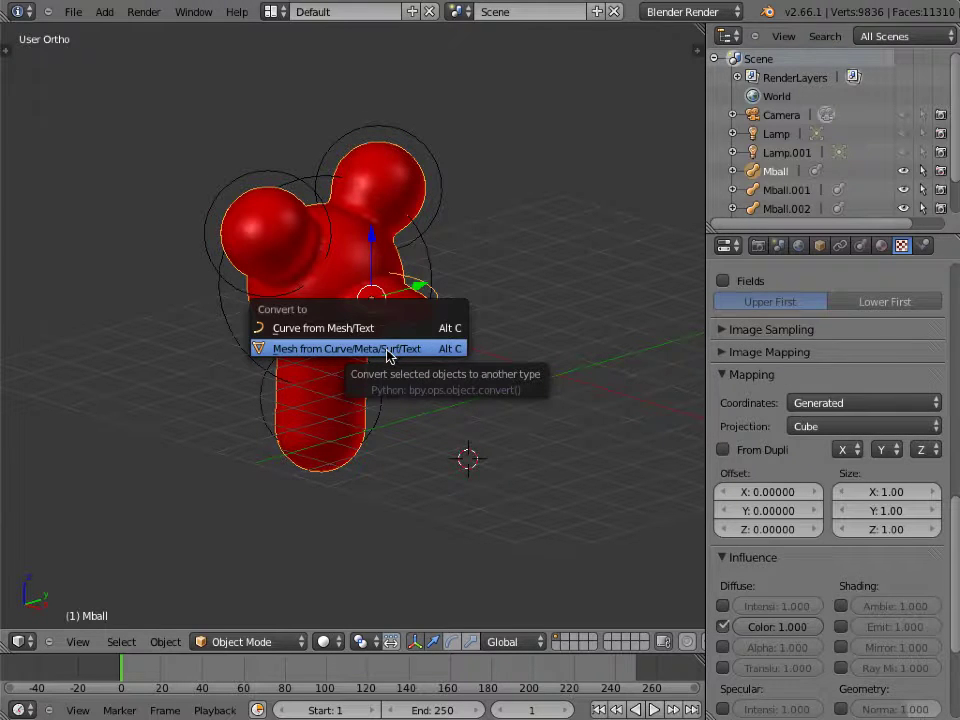
click(388, 349)
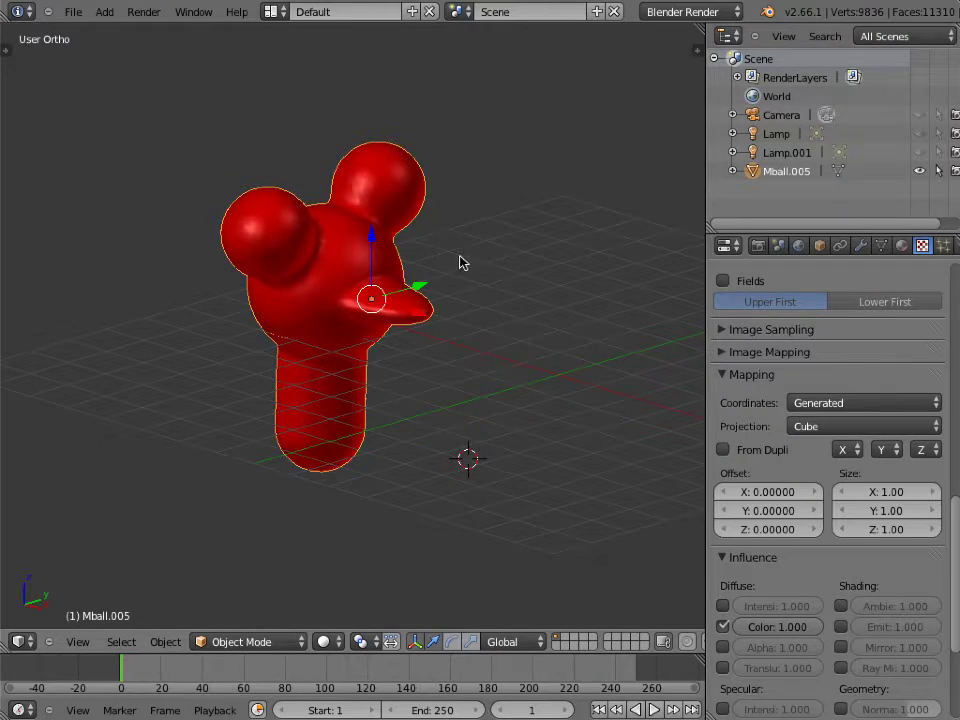
Step: Enter Edit Mode on the converted mesh, deselect all vertices, and inspect the mesh structure around the nose
key(Tab)
key(a)
scroll(418, 294, up, 5)
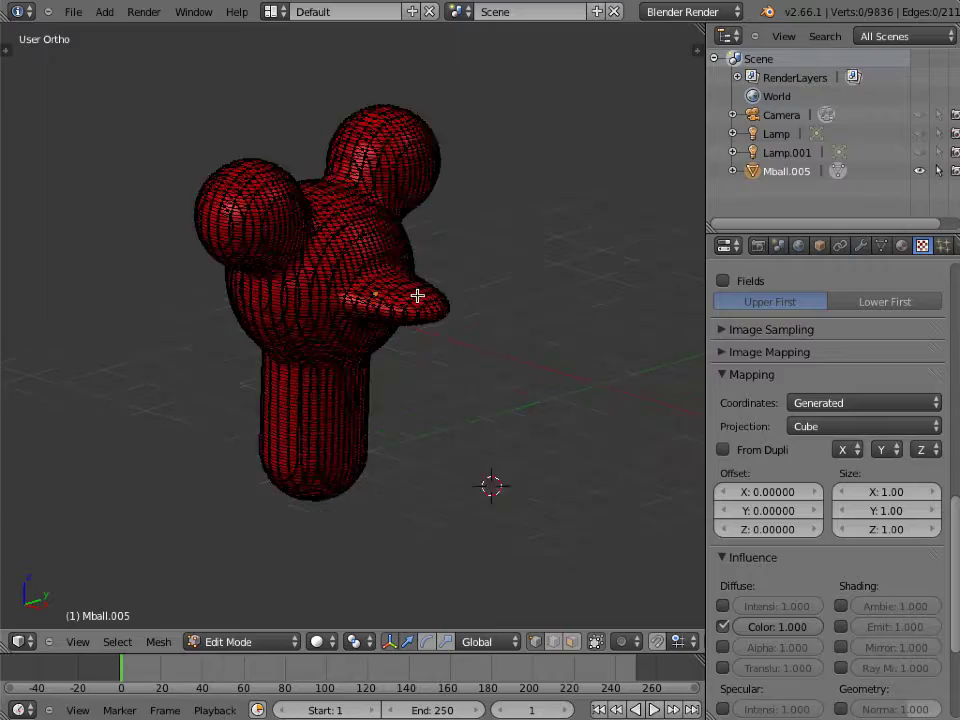
scroll(412, 290, up, 2)
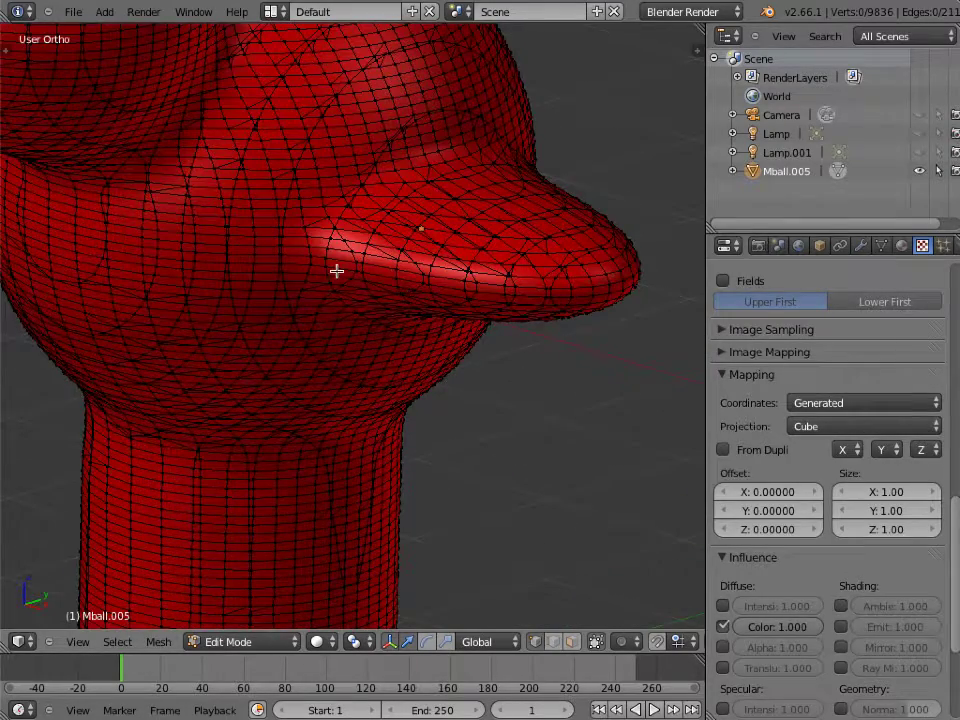
scroll(353, 271, down, 6)
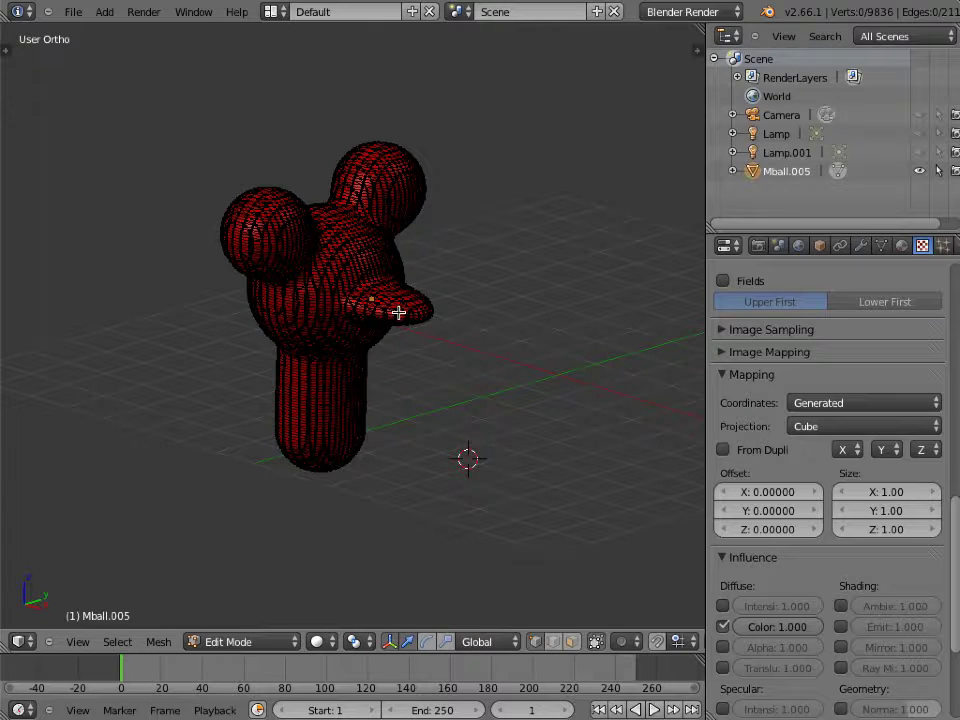
Step: Return to Object Mode and delete the converted head mesh from the scene
key(Tab)
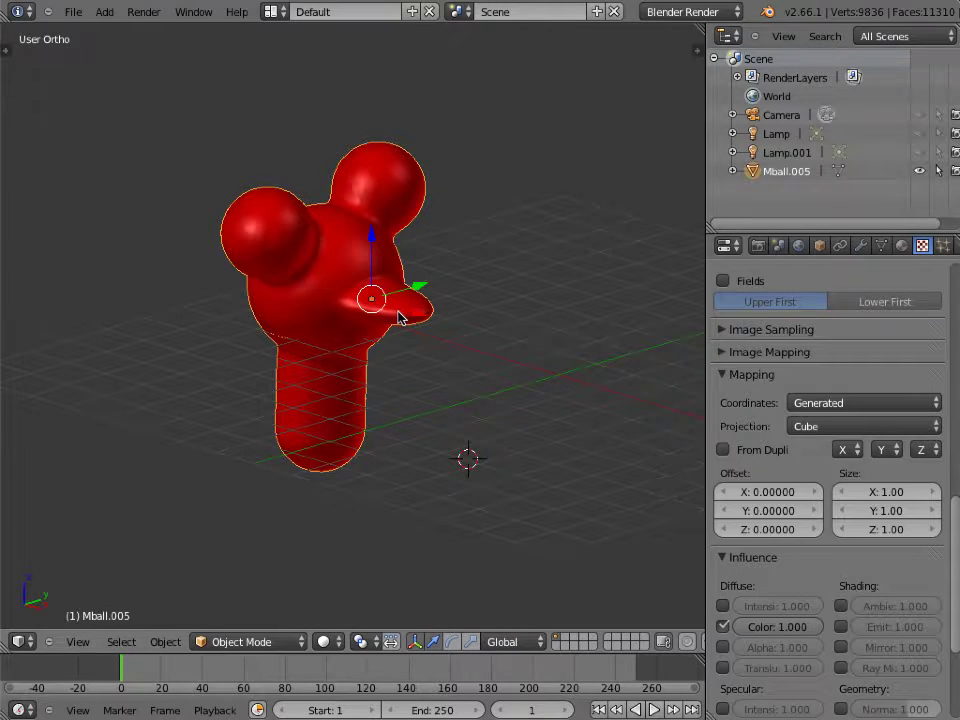
key(x)
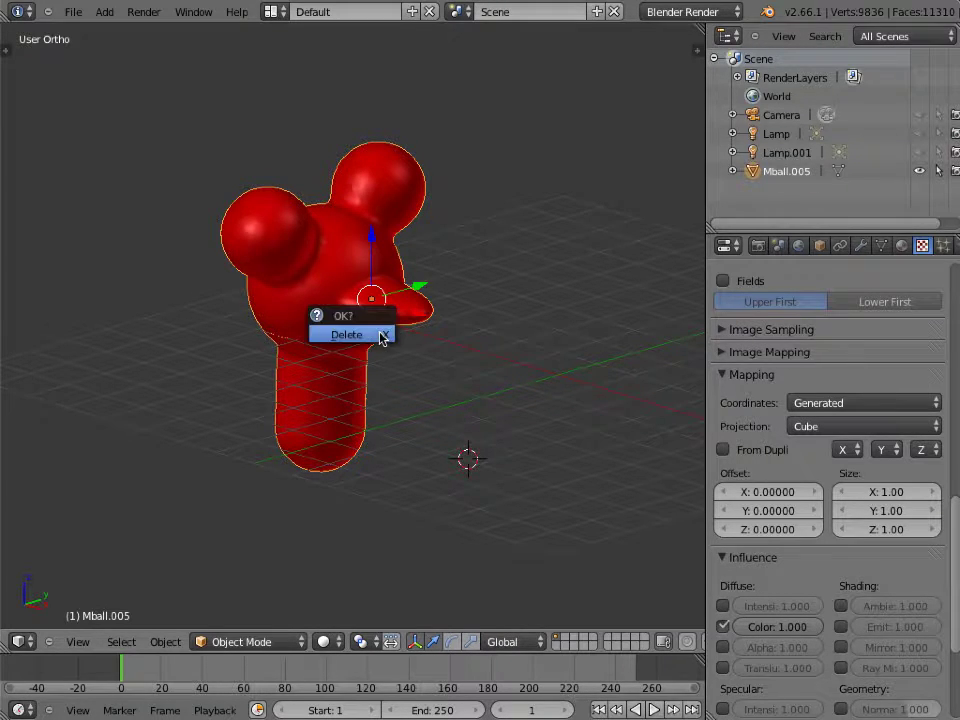
click(347, 335)
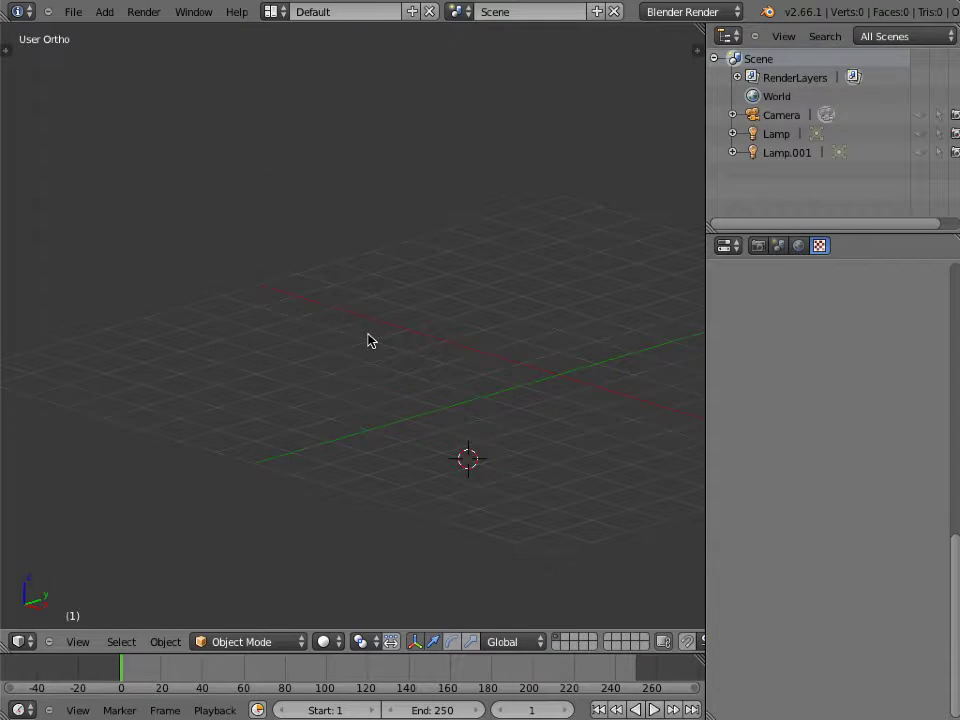
Step: In top view, place the 3D cursor at the grid origin and add a capsule metaball there
key(KP_7)
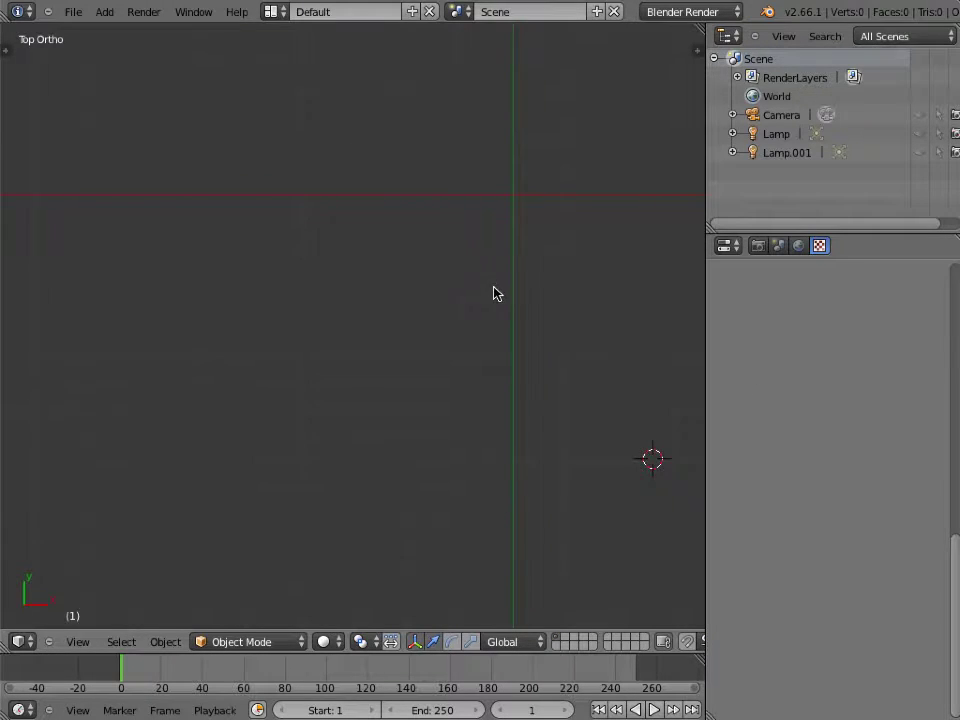
shift+middle_drag(493, 293, 340, 375)
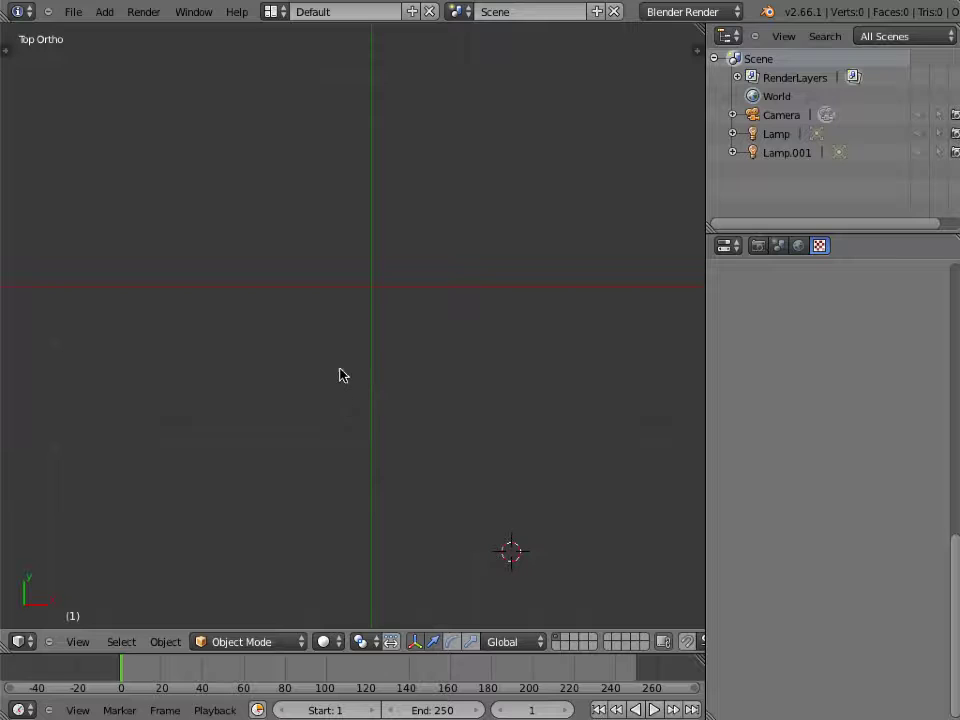
click(373, 289)
key(shift+a)
mouse_move(381, 287)
click(432, 307)
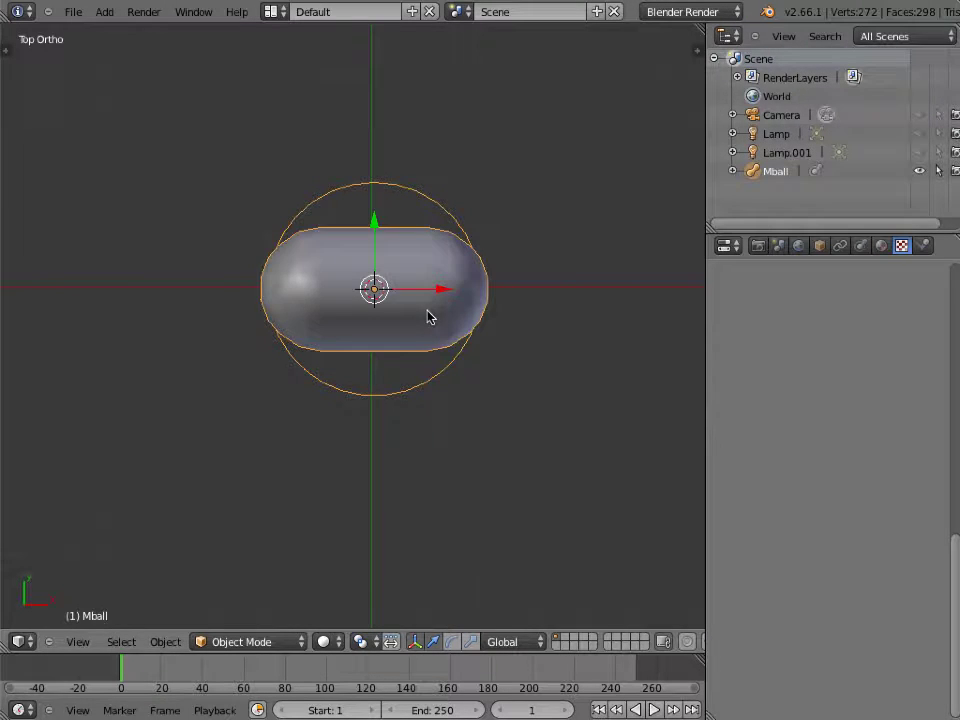
Step: Place the 3D cursor on the negative X axis, clear of the capsule, and add a ball metaball there
scroll(484, 399, down, 2)
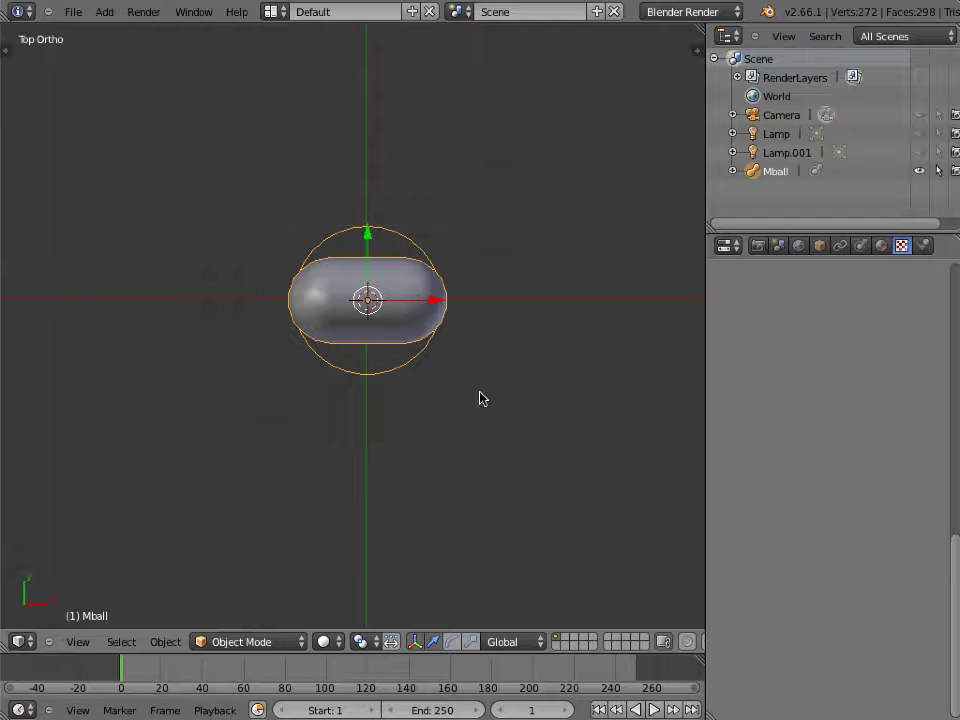
shift+middle_drag(304, 381, 418, 381)
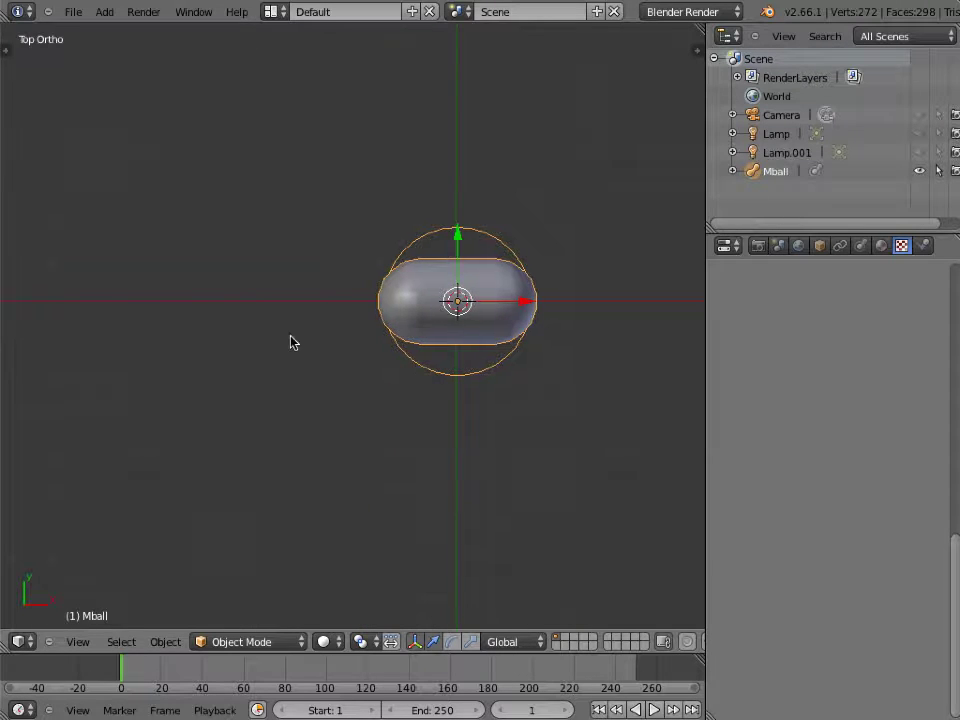
click(200, 300)
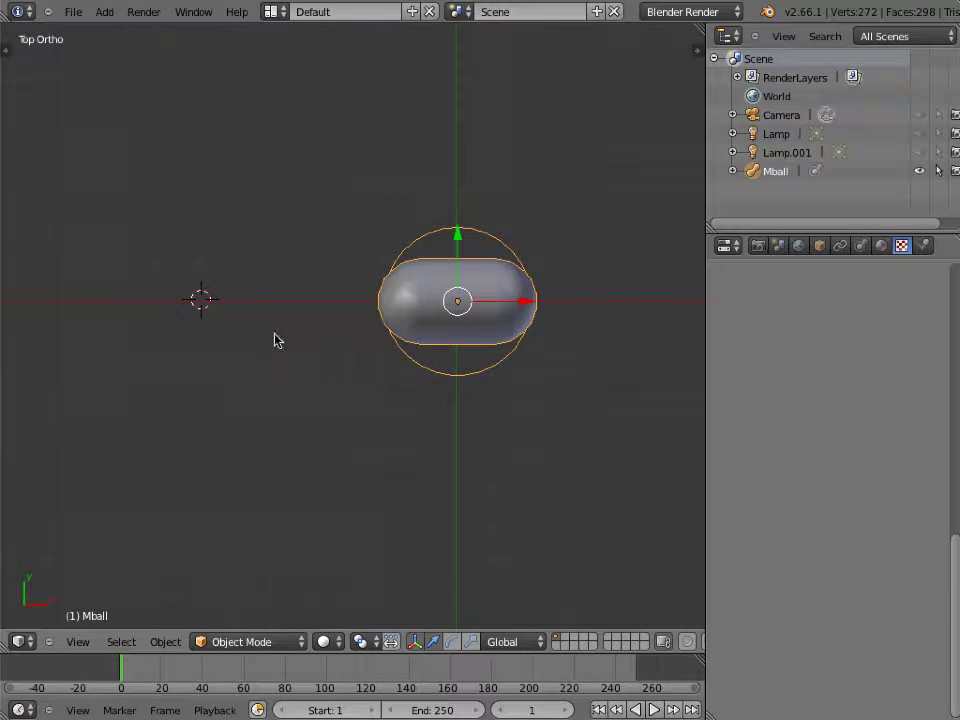
key(shift+a)
mouse_move(276, 336)
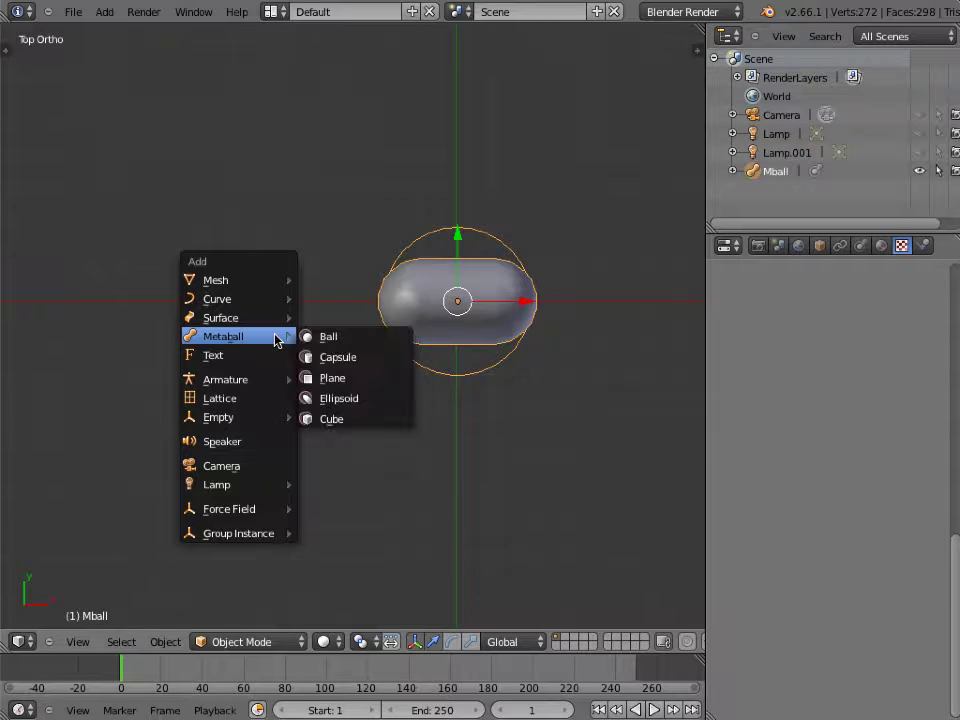
click(330, 337)
Step: Add a second ball metaball on the negative Y side of the first ball and enlarge the Outliner
scroll(318, 384, down, 2)
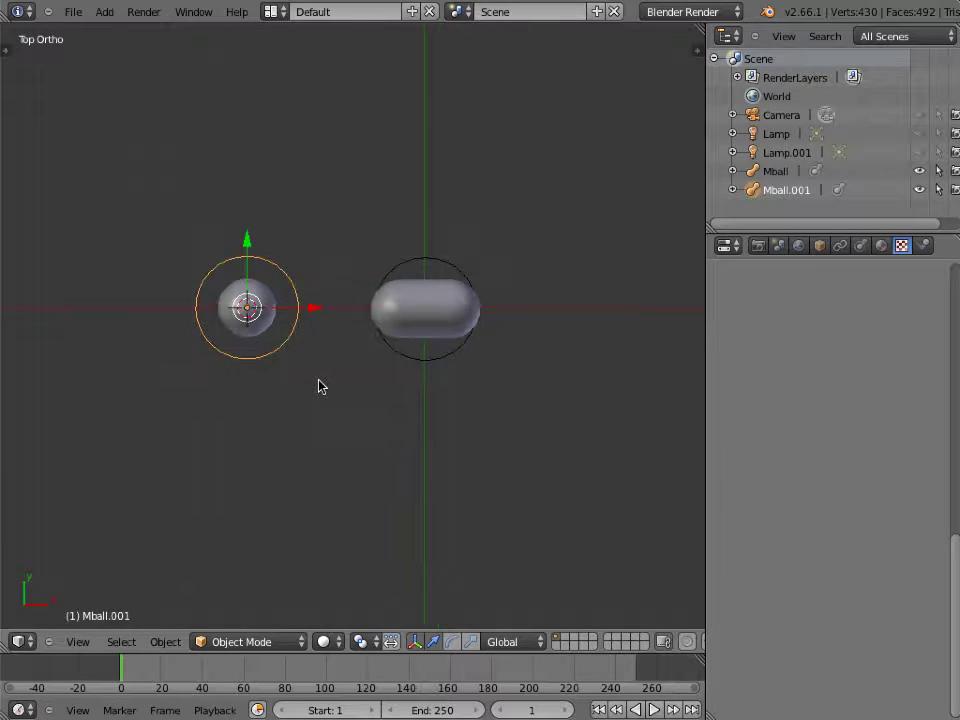
shift+middle_drag(320, 420, 356, 377)
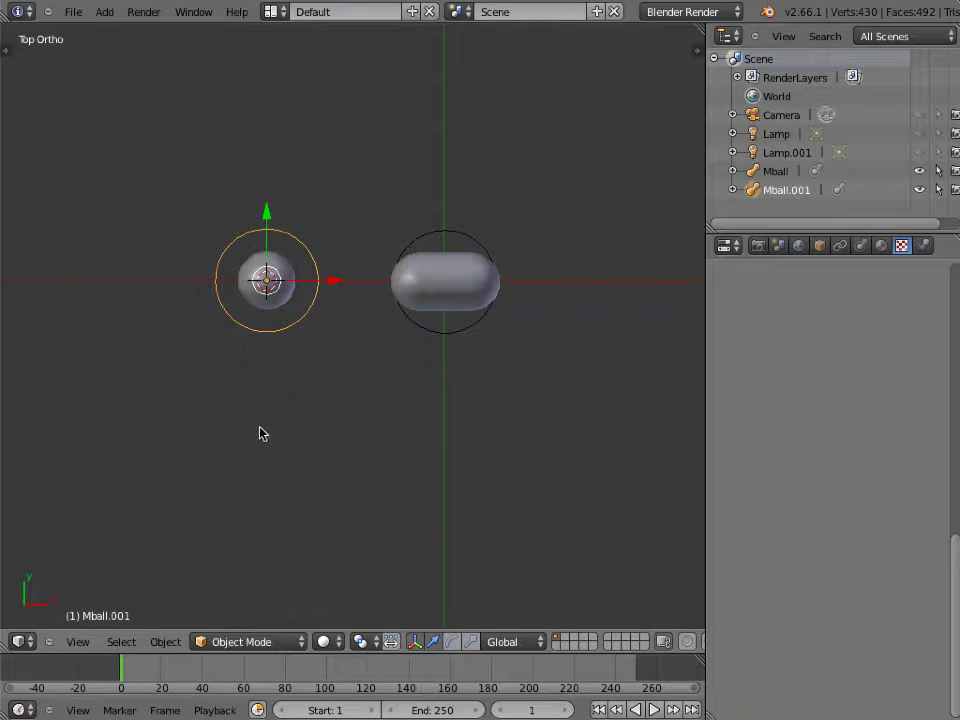
key(shift+a)
mouse_move(297, 441)
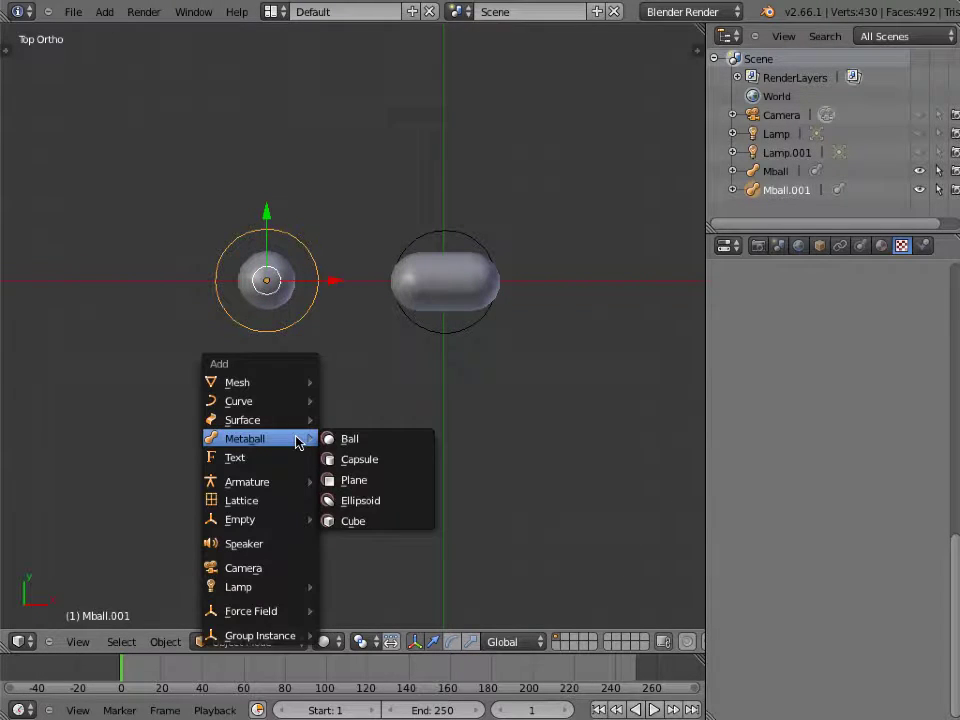
click(371, 441)
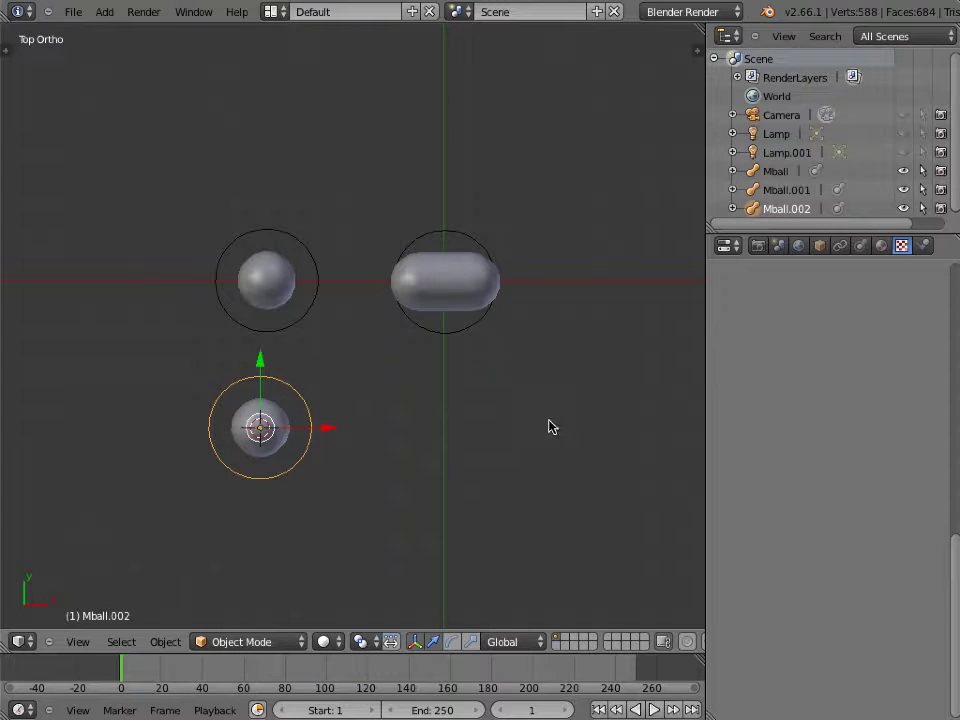
drag(770, 234, 770, 246)
Step: Move the capsule towards the upper ball and back near the Y axis, and shift the lower ball slightly
right_click(452, 337)
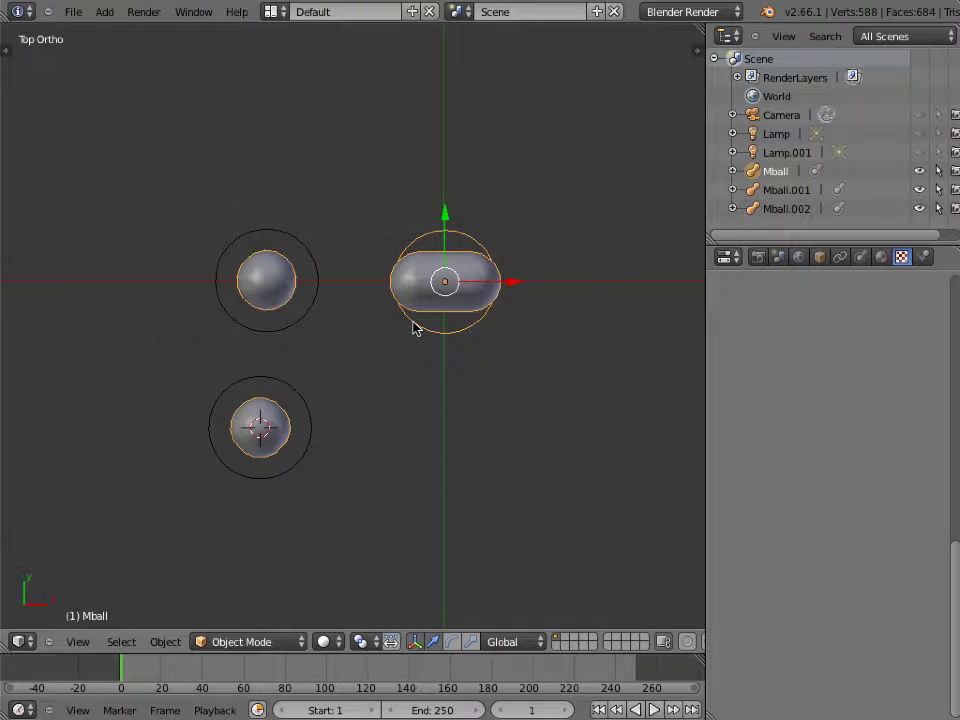
key(g)
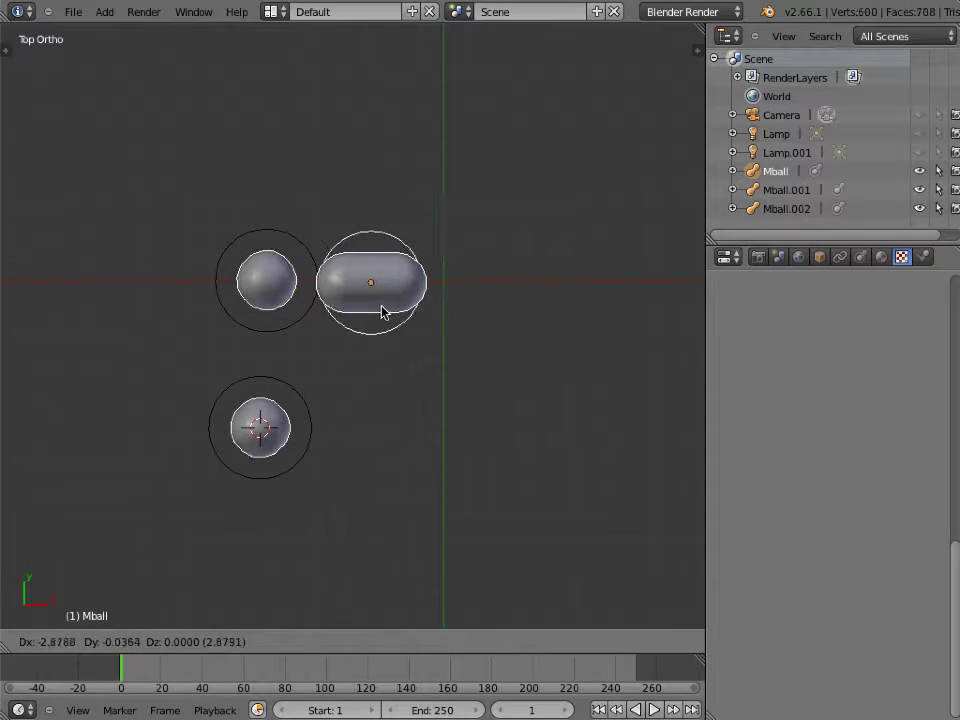
click(465, 309)
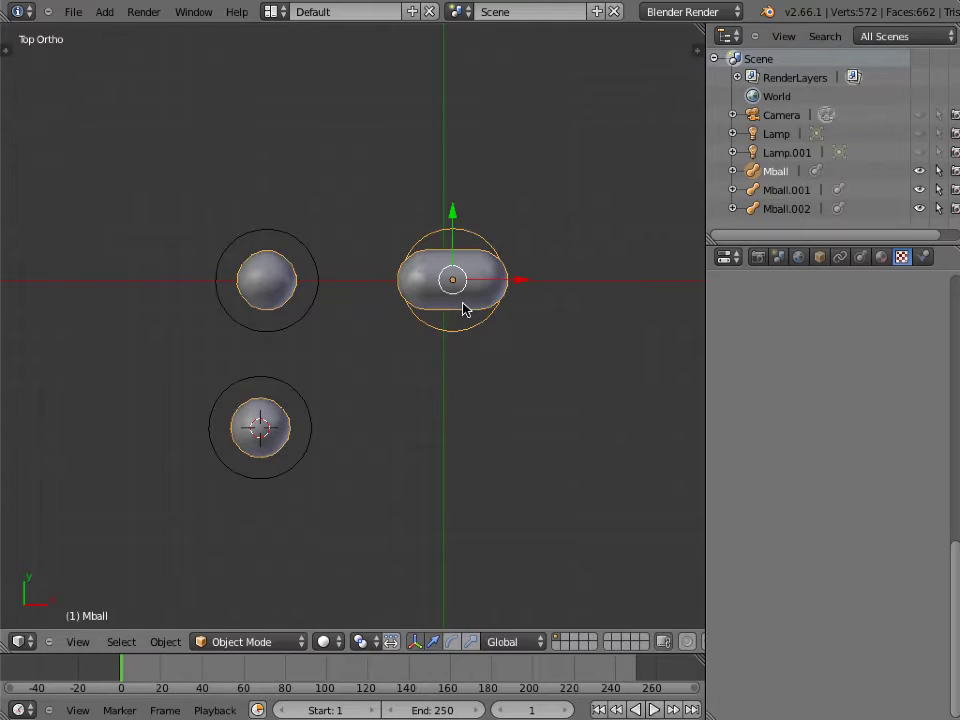
right_click(311, 430)
key(g)
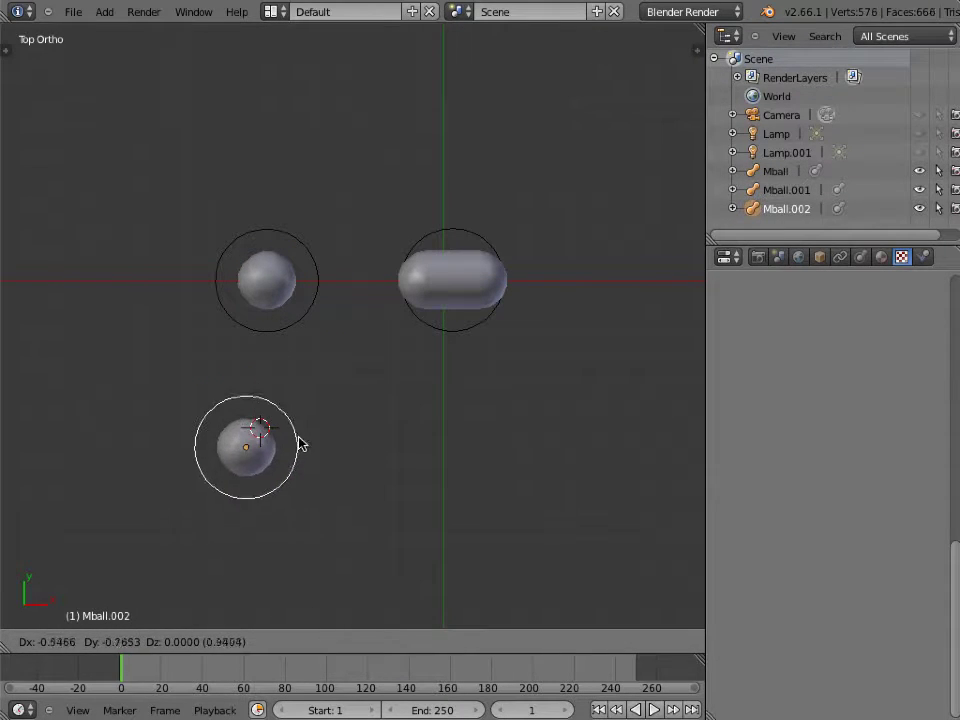
click(310, 430)
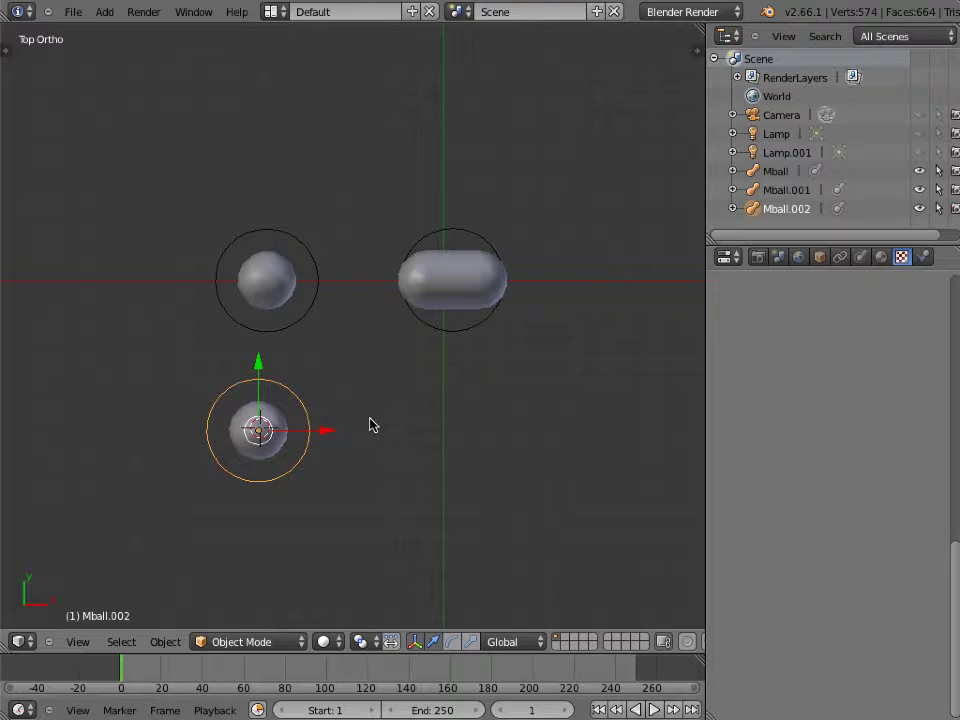
Step: Rename the lower ball metaball to Mballx
key(n)
scroll(626, 480, down, 3)
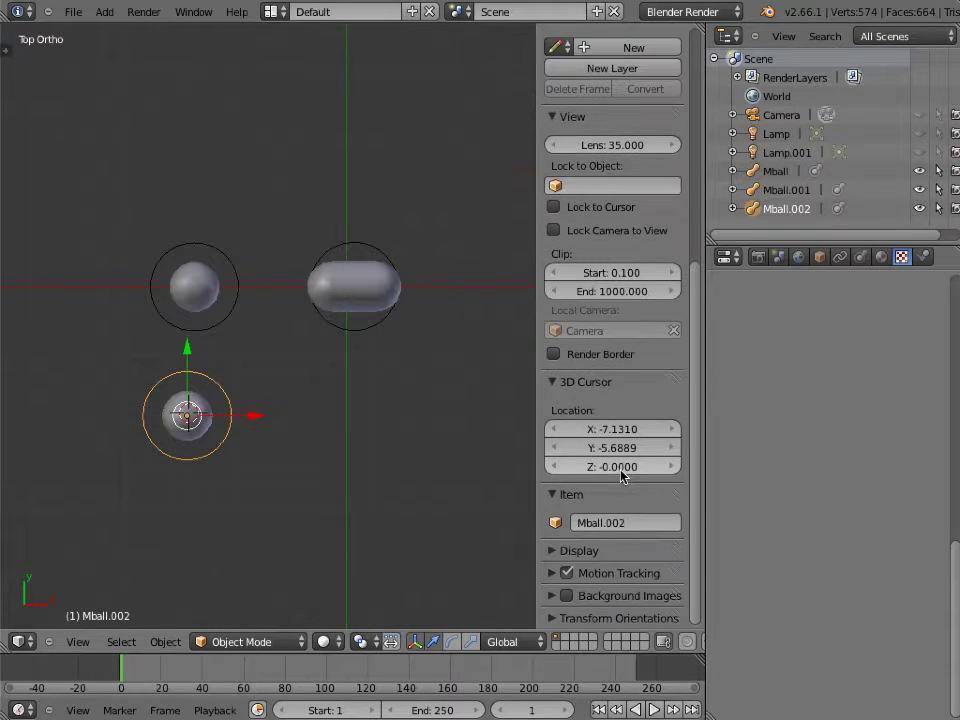
click(628, 522)
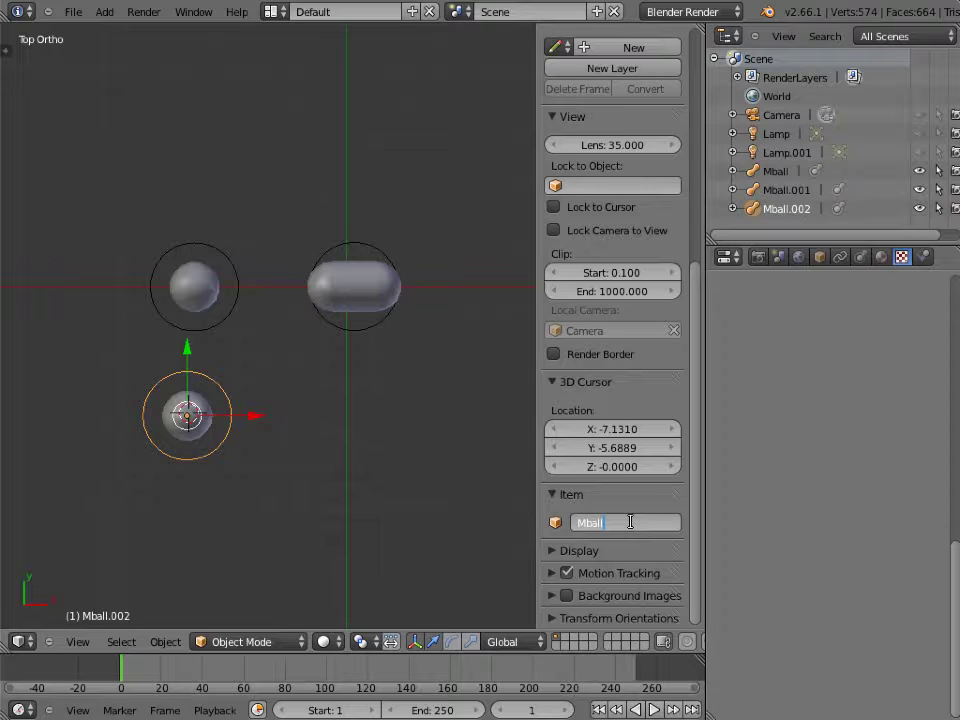
key(Return)
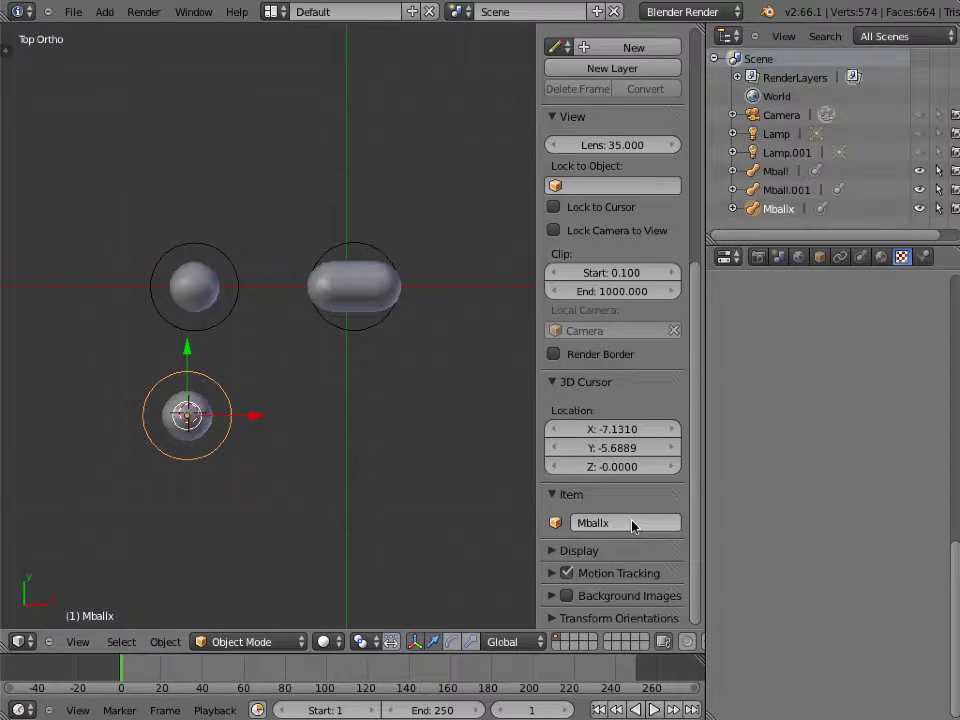
key(n)
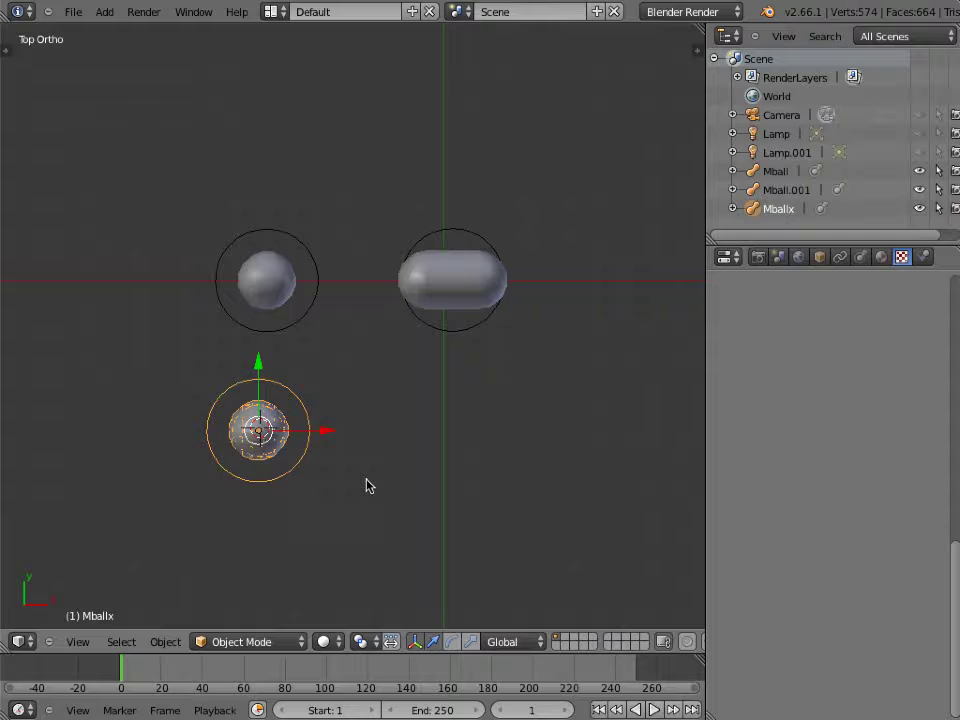
Step: Duplicate Mballx, place the copy on the Y axis below the capsule, and enlarge the Outliner to fit all objects
key(shift+d)
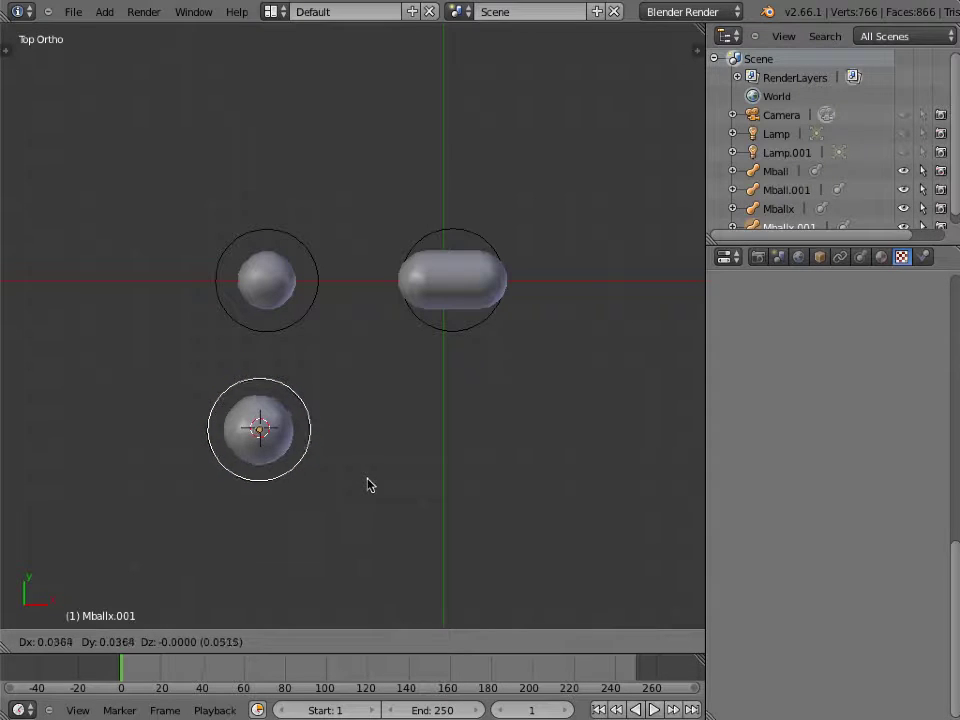
click(556, 486)
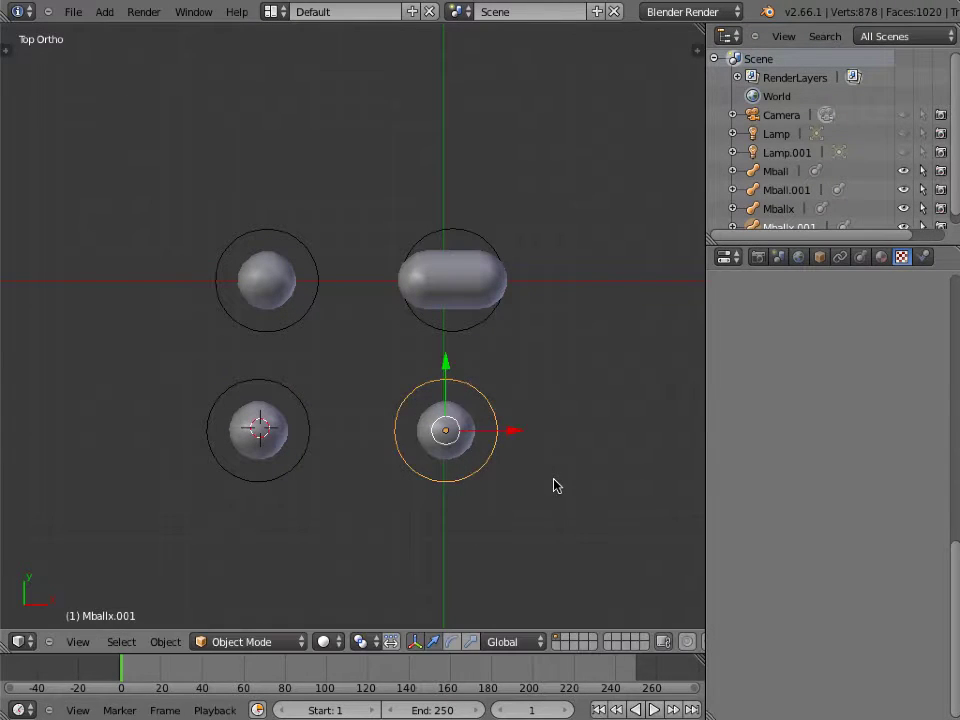
drag(812, 244, 810, 285)
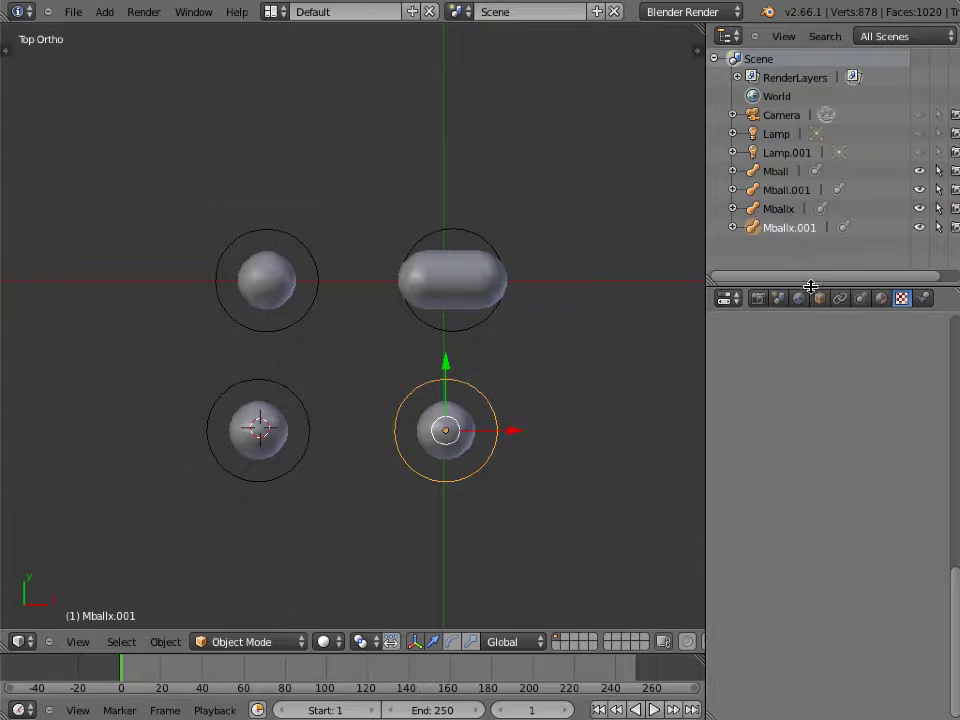
click(810, 234)
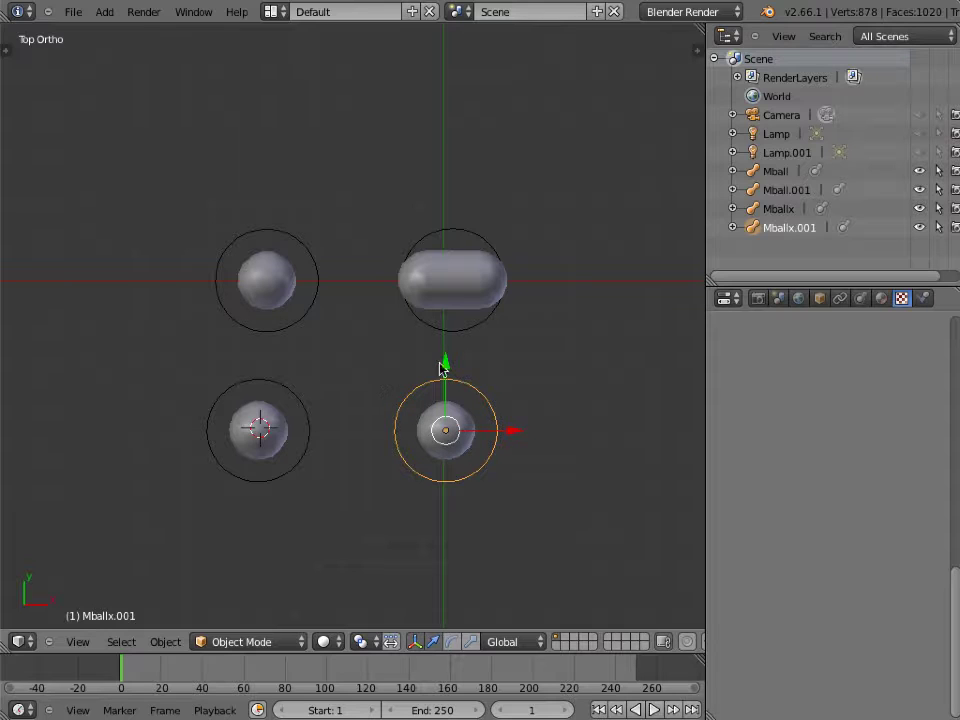
Step: Compare the capsule and Mballx family selections, and move the capsule to the upper ball and back onto the Y axis
right_click(479, 330)
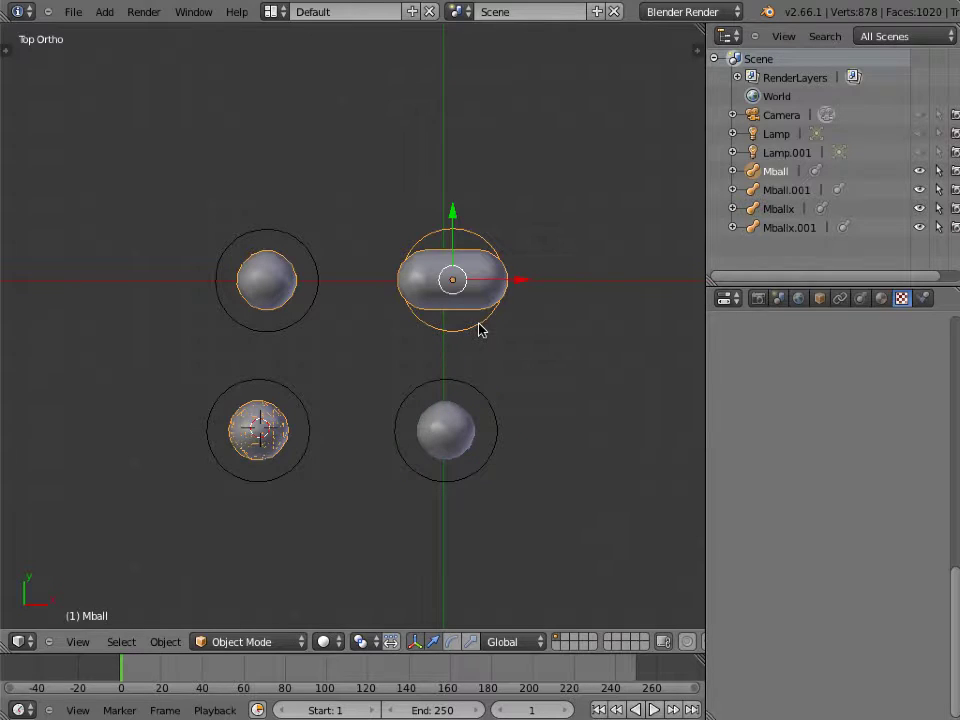
right_click(304, 447)
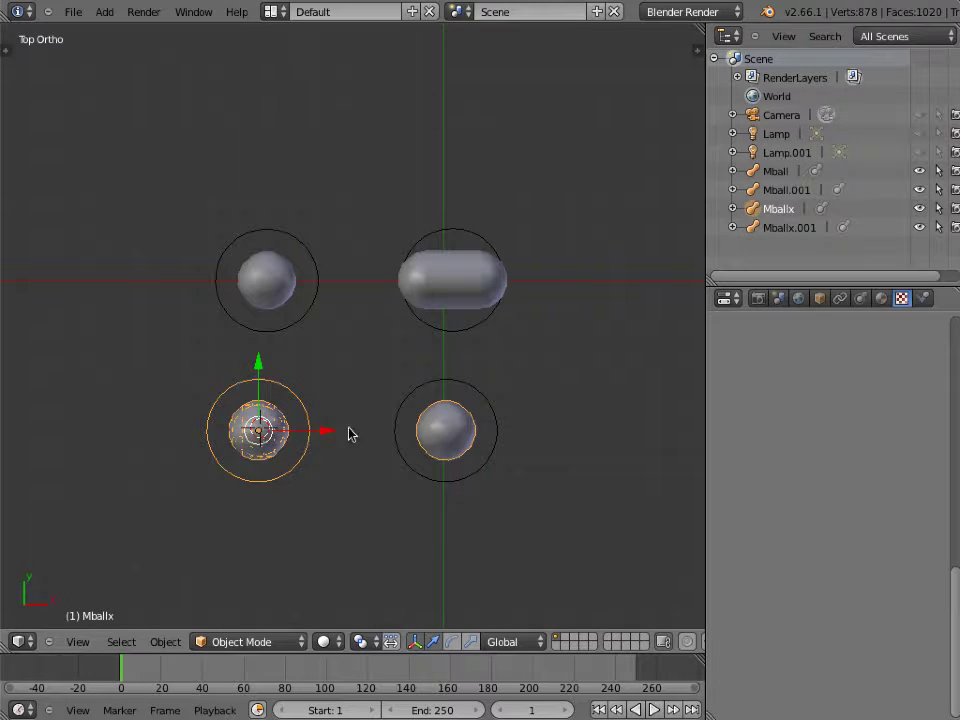
right_click(450, 336)
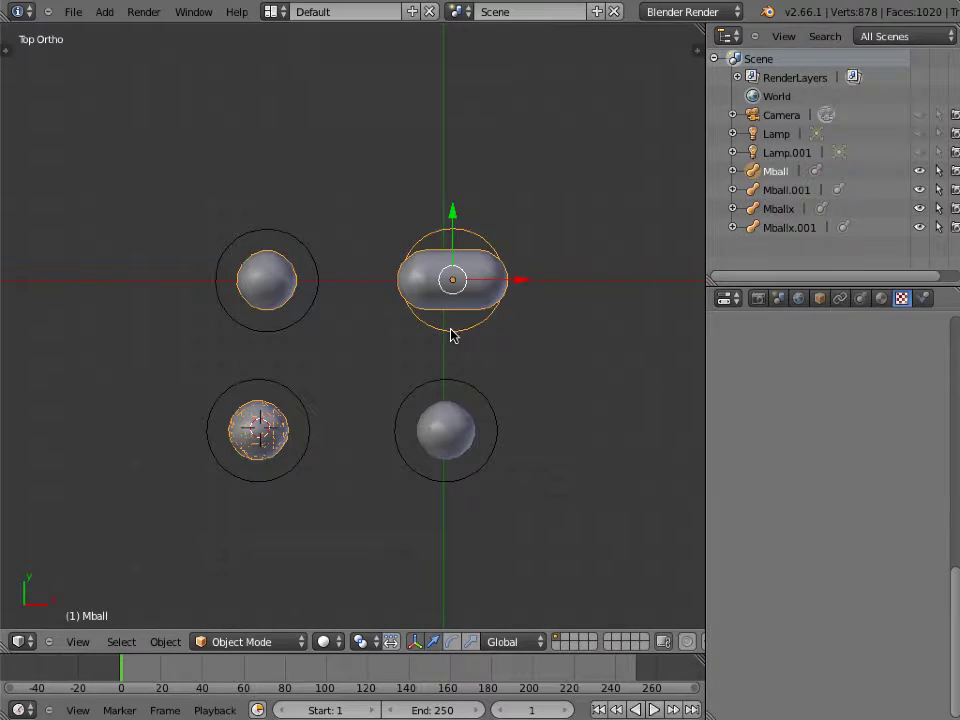
key(g)
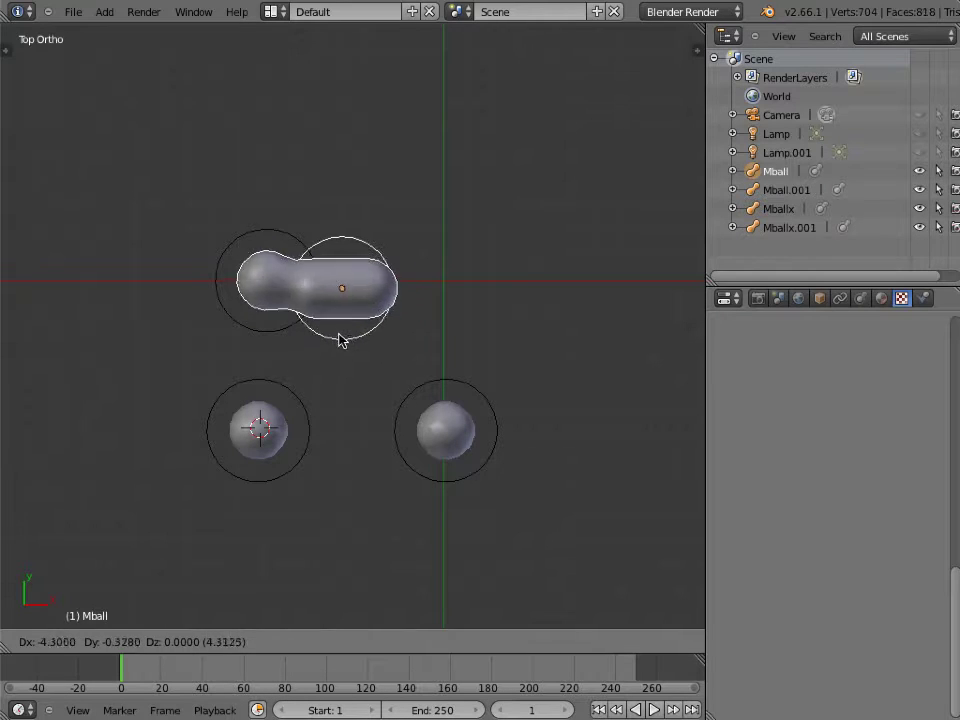
click(441, 326)
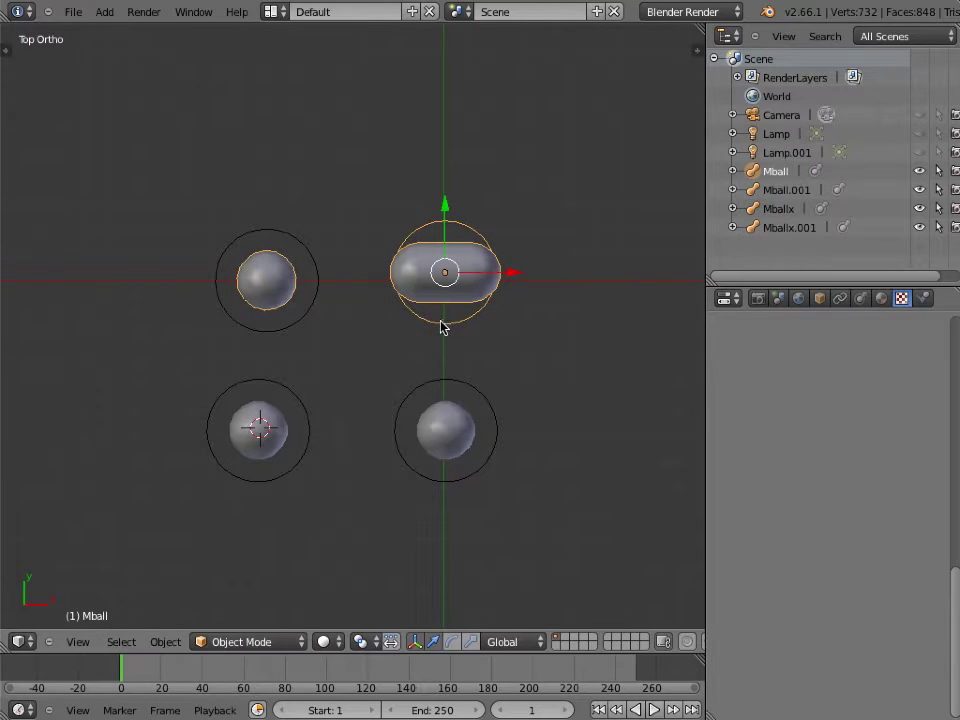
Step: Move the duplicated ball close to Mballx to test their merging, and place it back on the Y axis
right_click(489, 408)
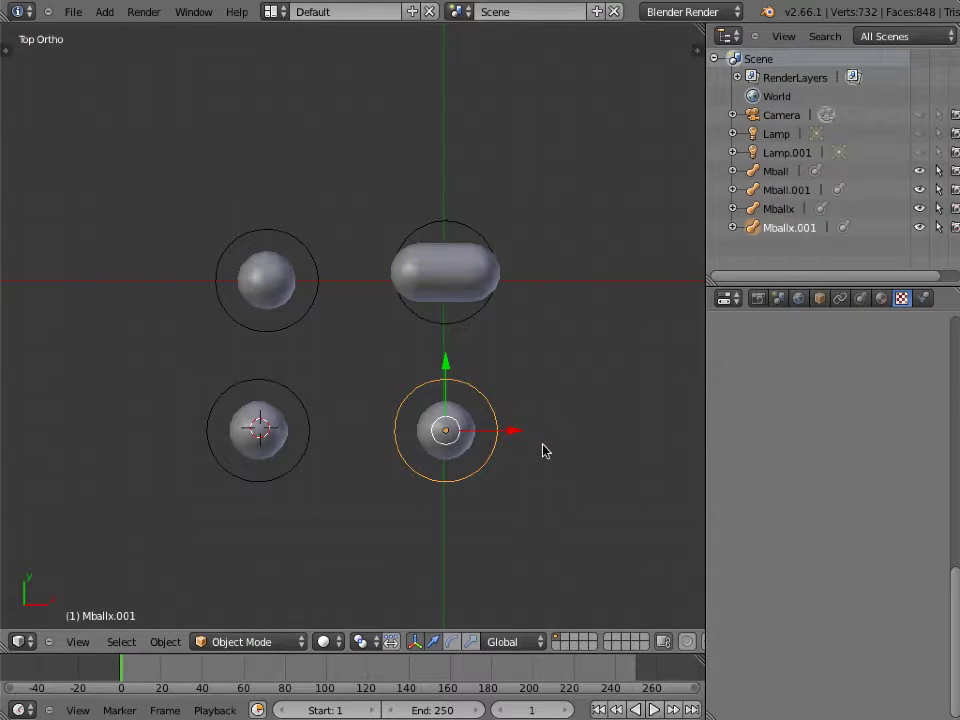
key(g)
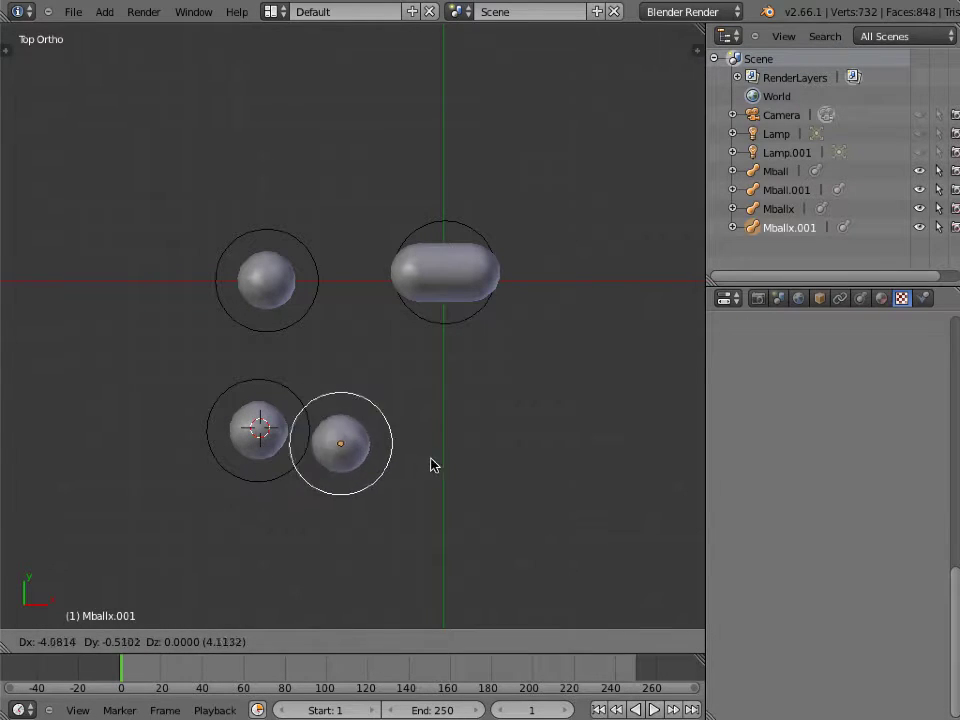
click(544, 452)
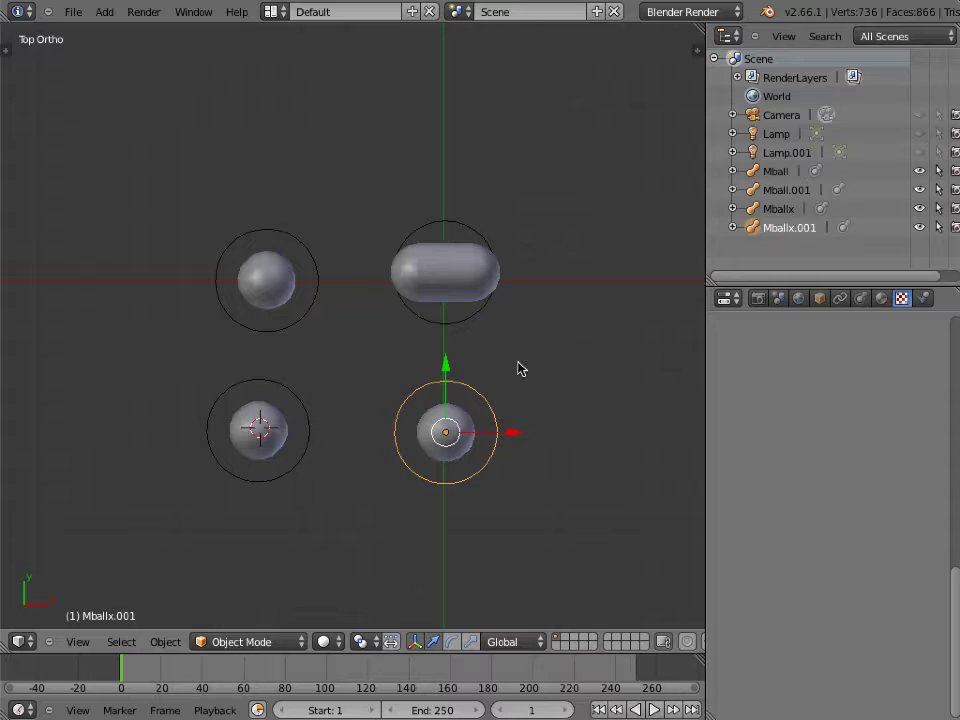
Step: Move the capsule close to the duplicated Mballx ball to test their merging, and place it back near the Y axis
right_click(480, 322)
scroll(489, 338, up, 1)
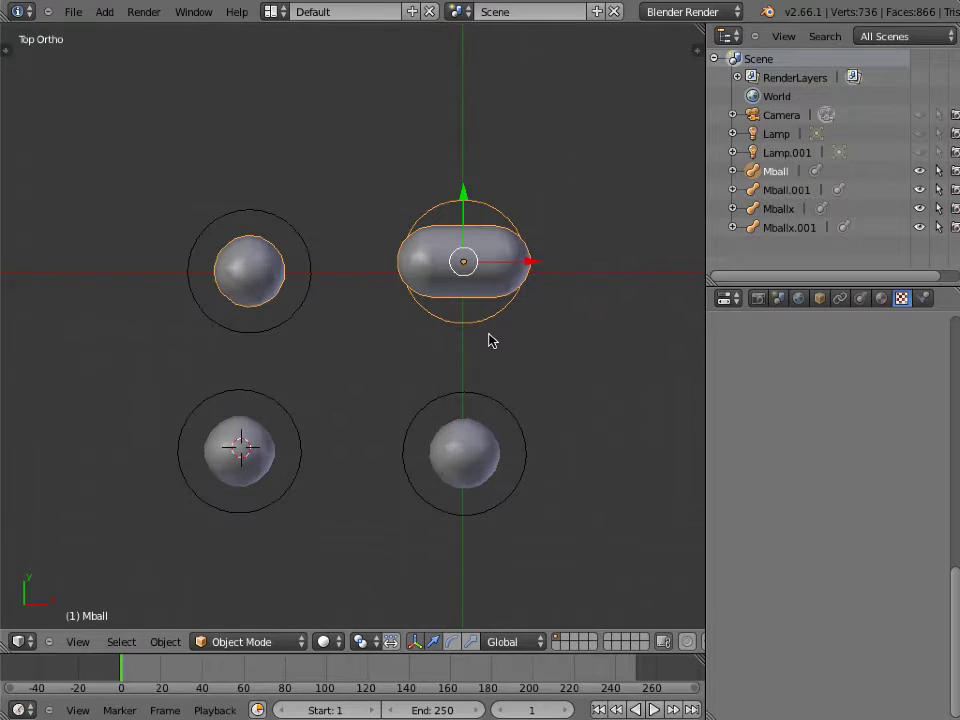
key(g)
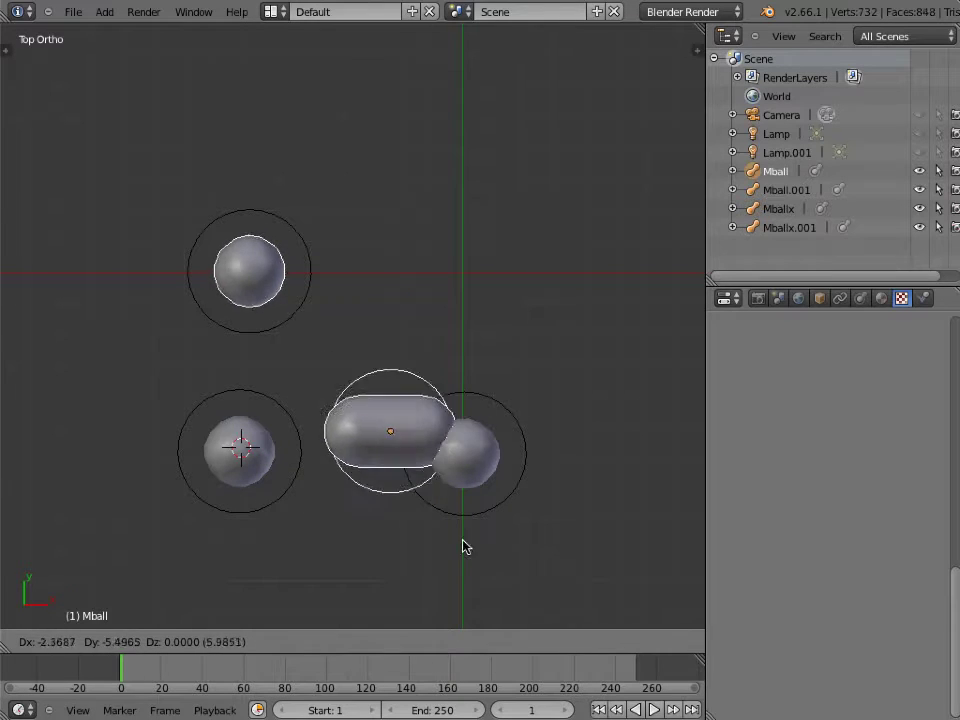
click(527, 382)
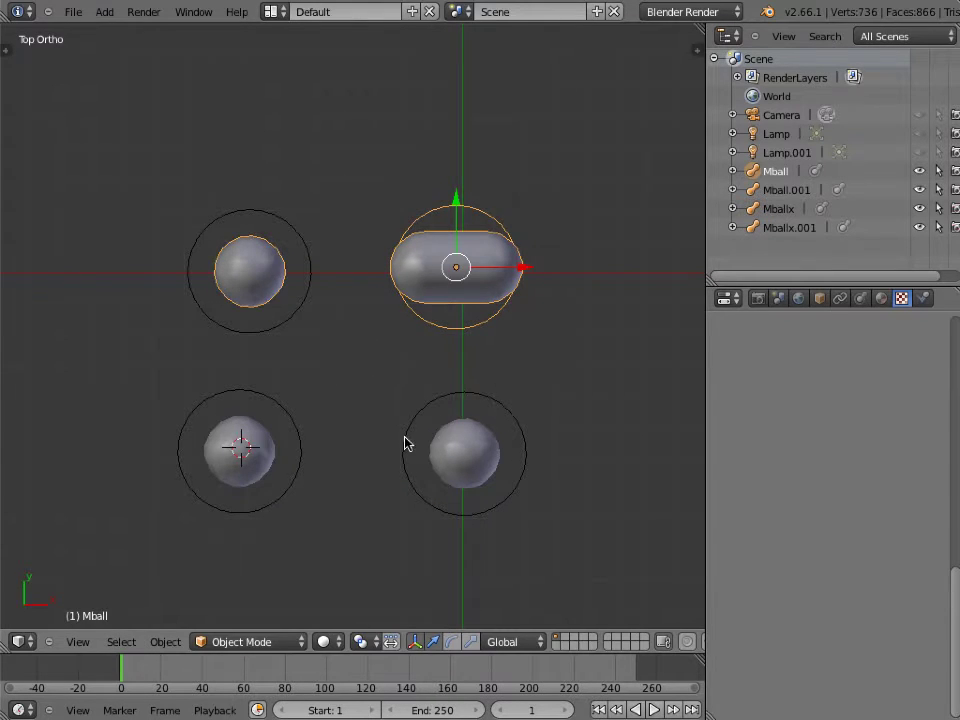
Step: Move the Mballx ball by about 0.06 along X and -0.18 along Y, and check the Translate settings
right_click(306, 454)
key(g)
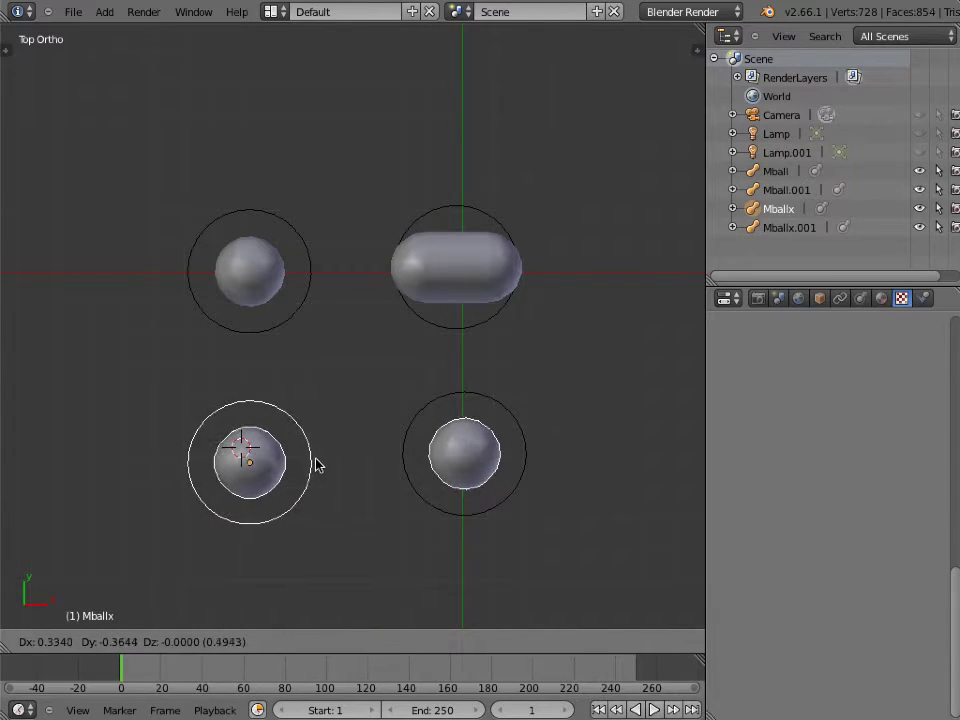
click(308, 455)
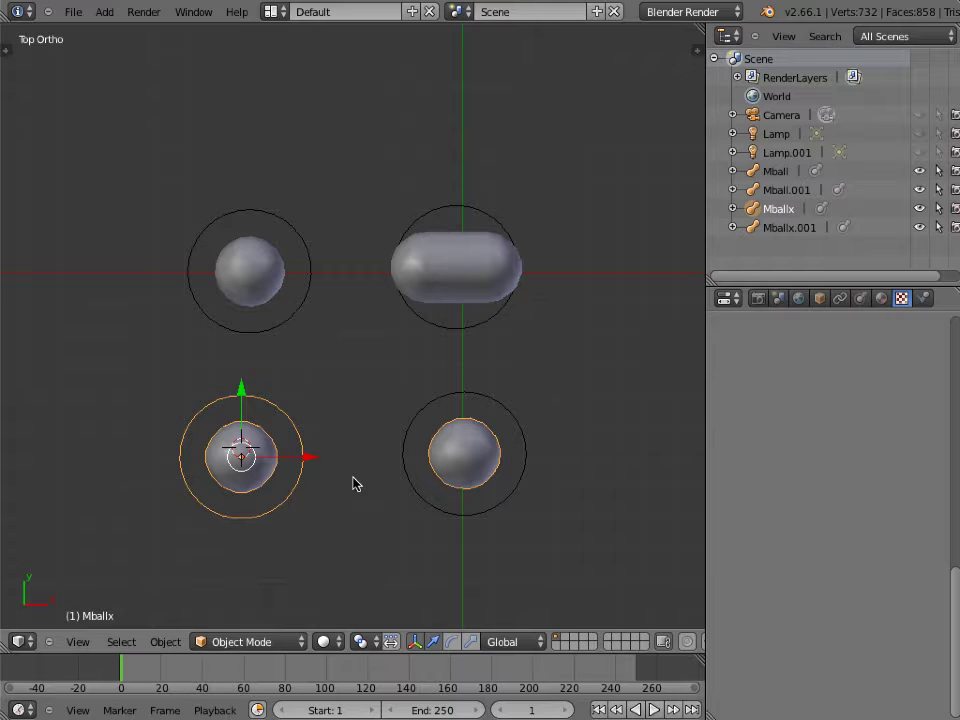
key(t)
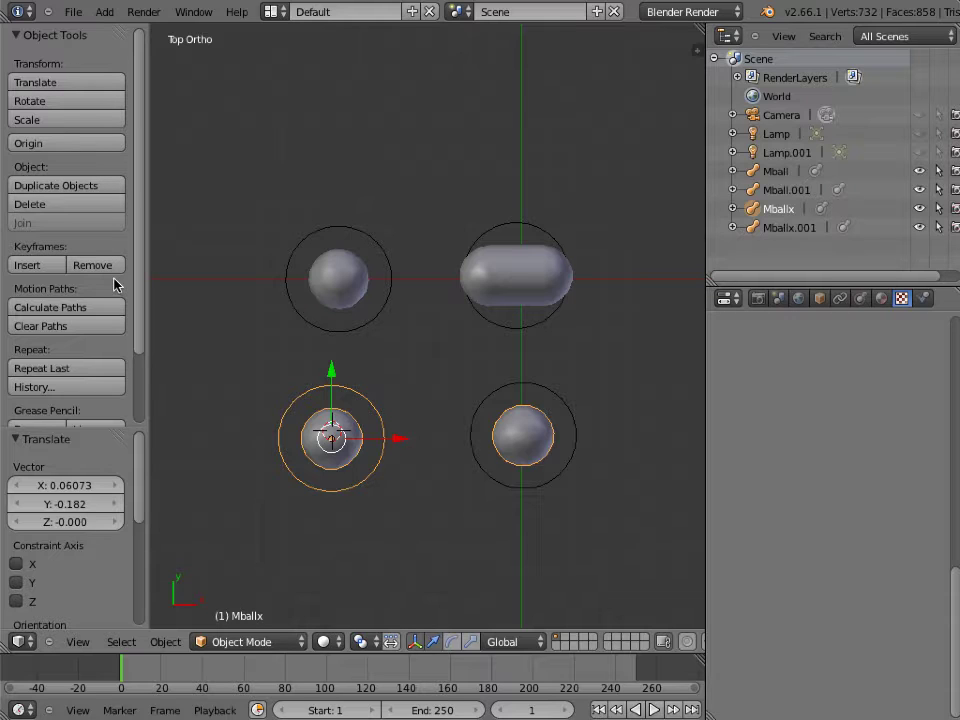
key(t)
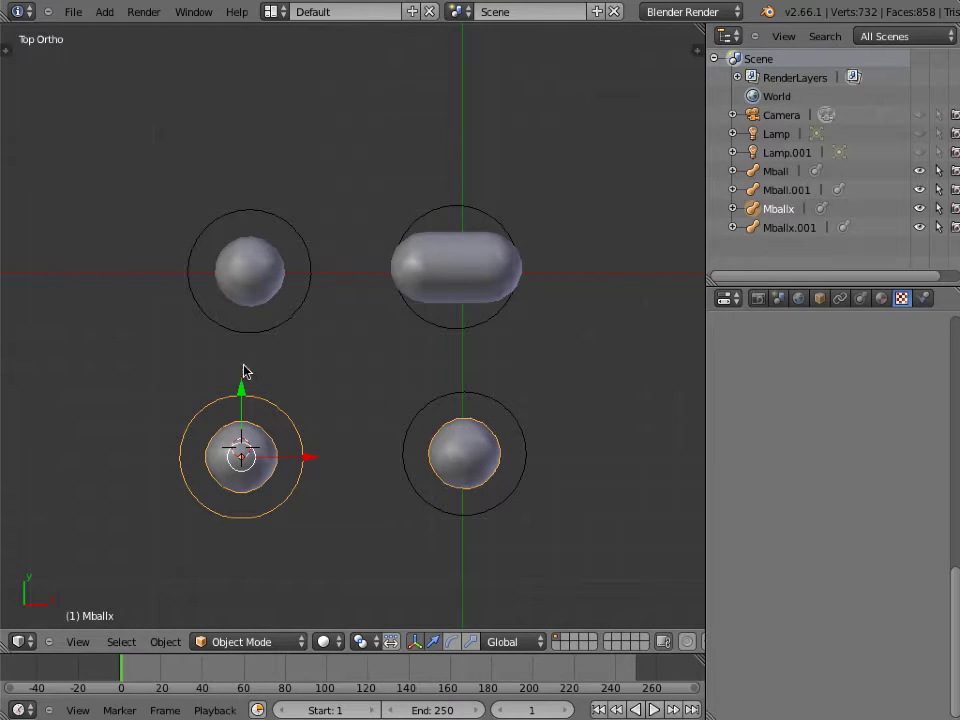
Step: Add a new material to Mballx and make its diffuse colour magenta by removing the green component
click(884, 302)
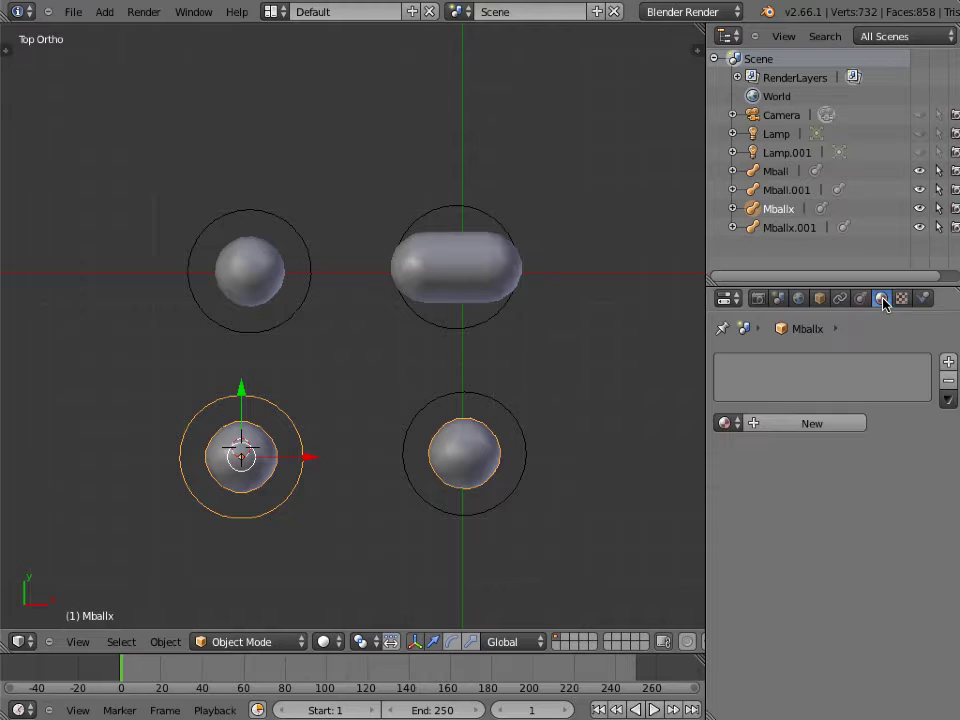
click(801, 423)
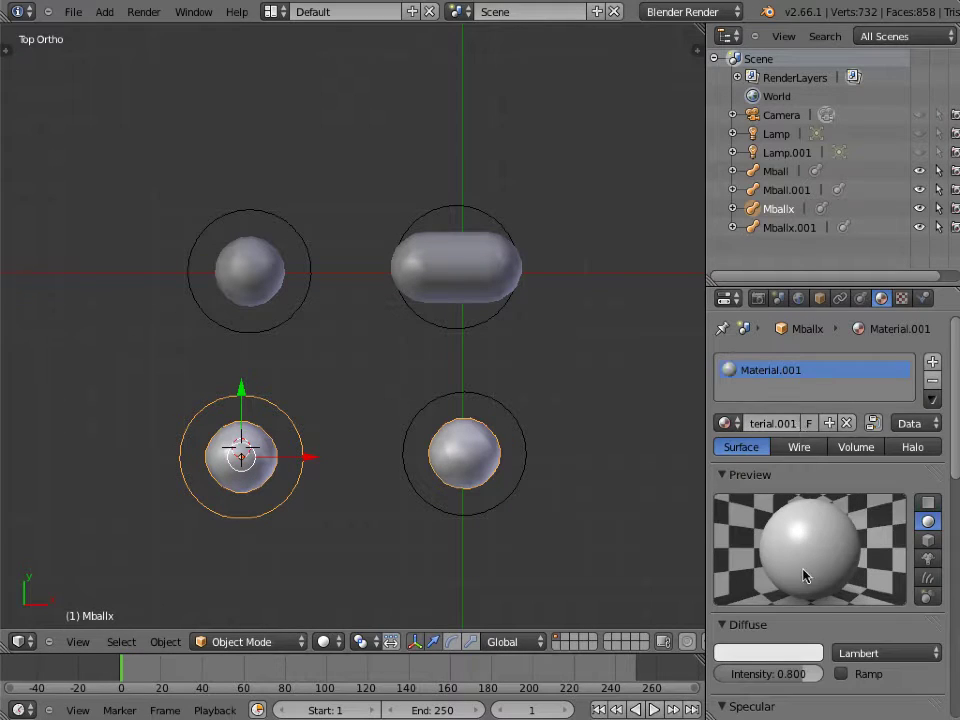
click(780, 655)
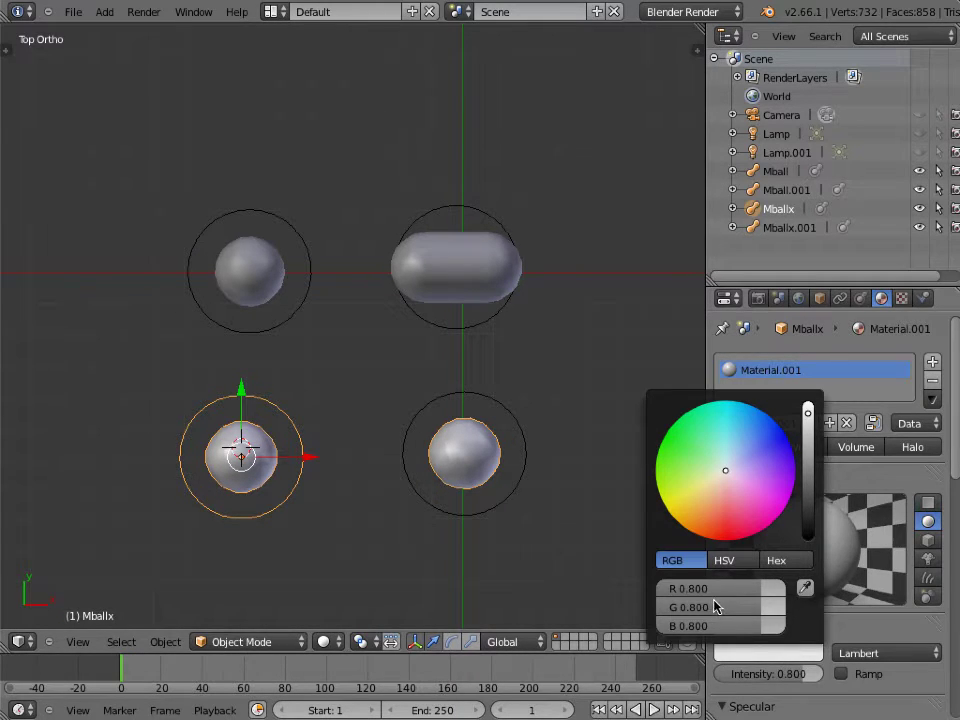
drag(724, 611, 582, 600)
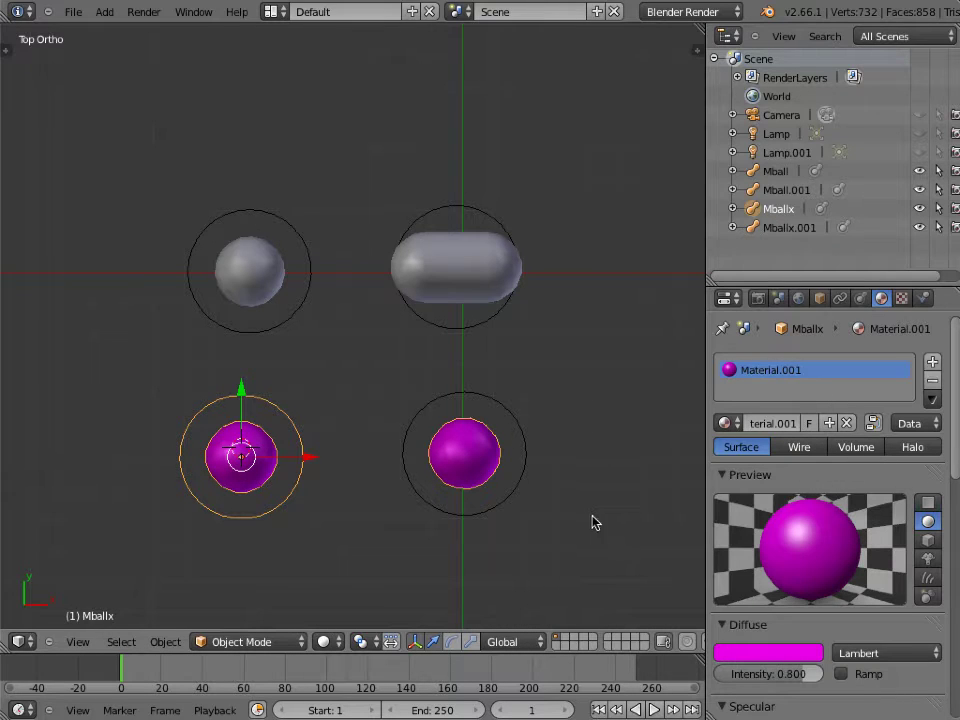
Step: Add a new material to the Mball capsule and make its diffuse colour green by removing the red and blue components
right_click(450, 327)
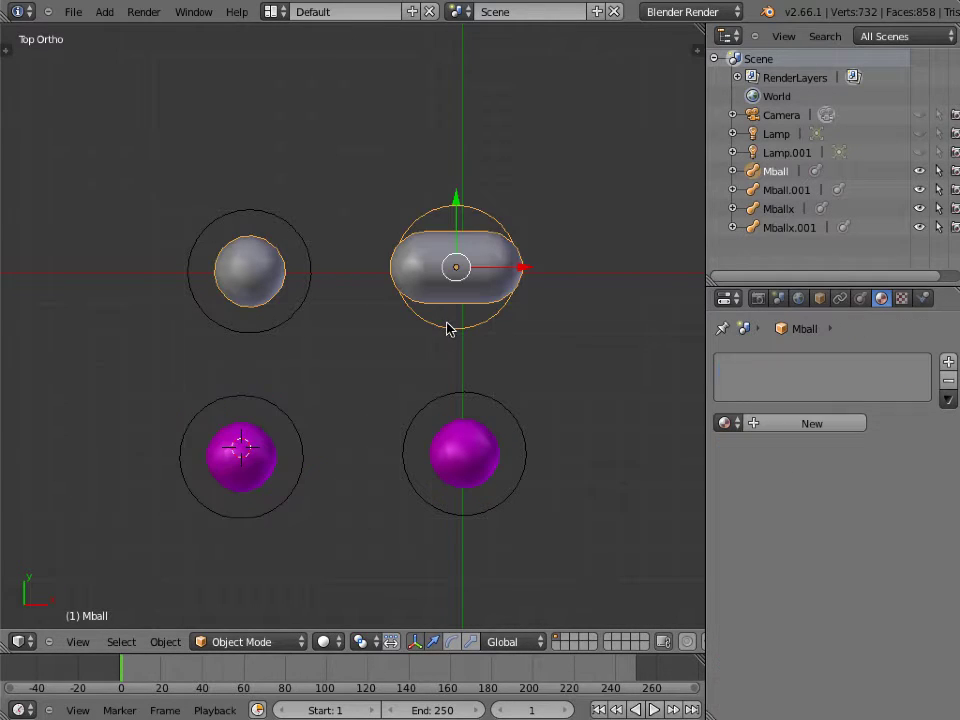
click(818, 423)
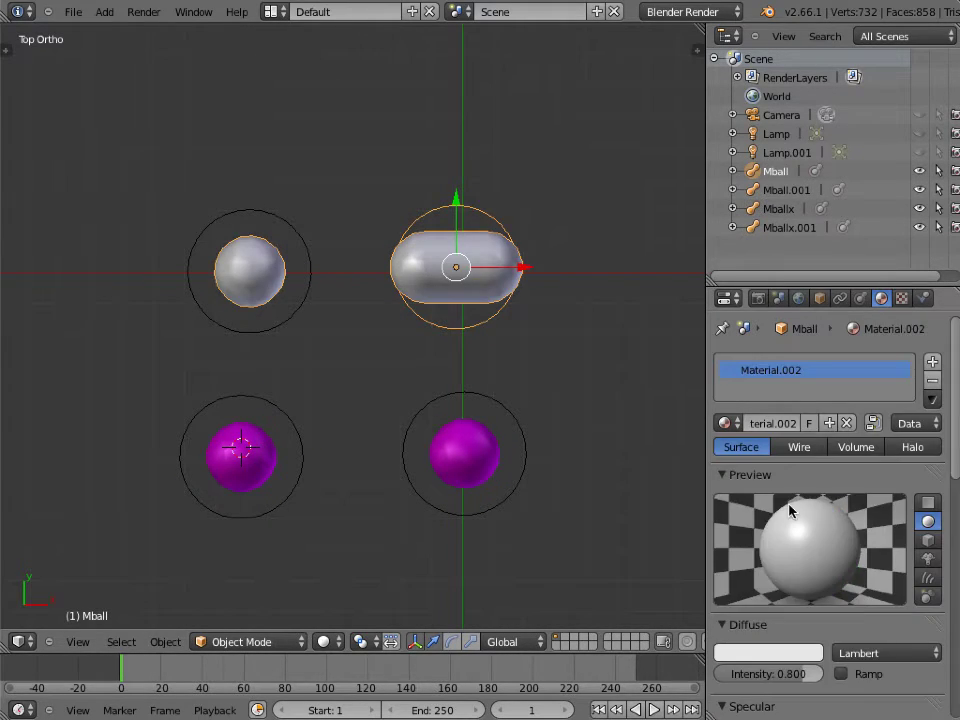
click(769, 654)
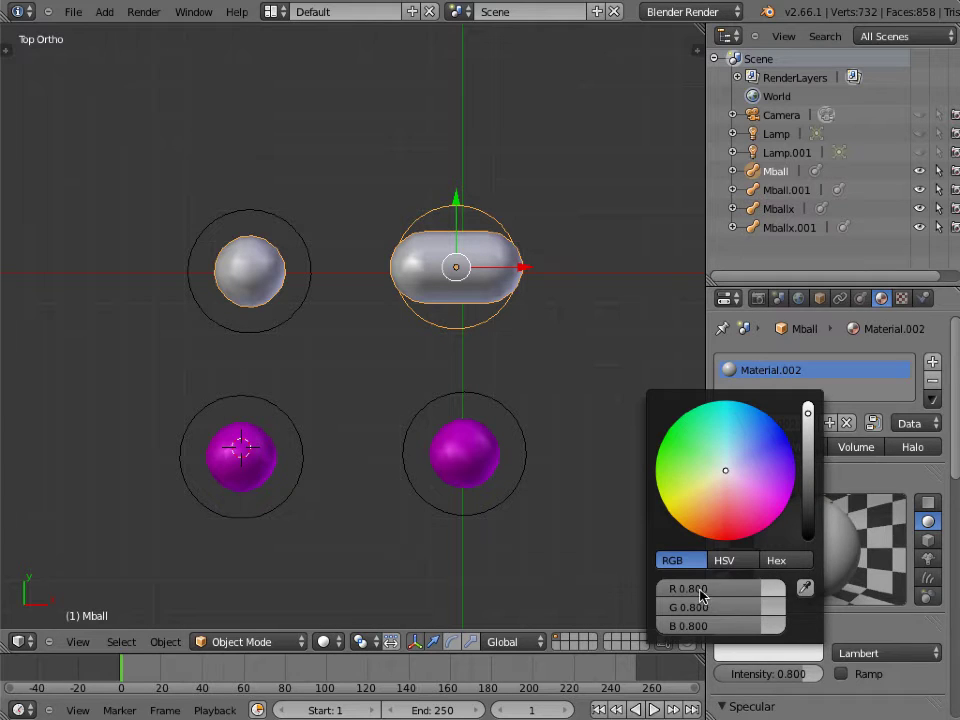
drag(750, 593, 546, 583)
drag(770, 626, 588, 621)
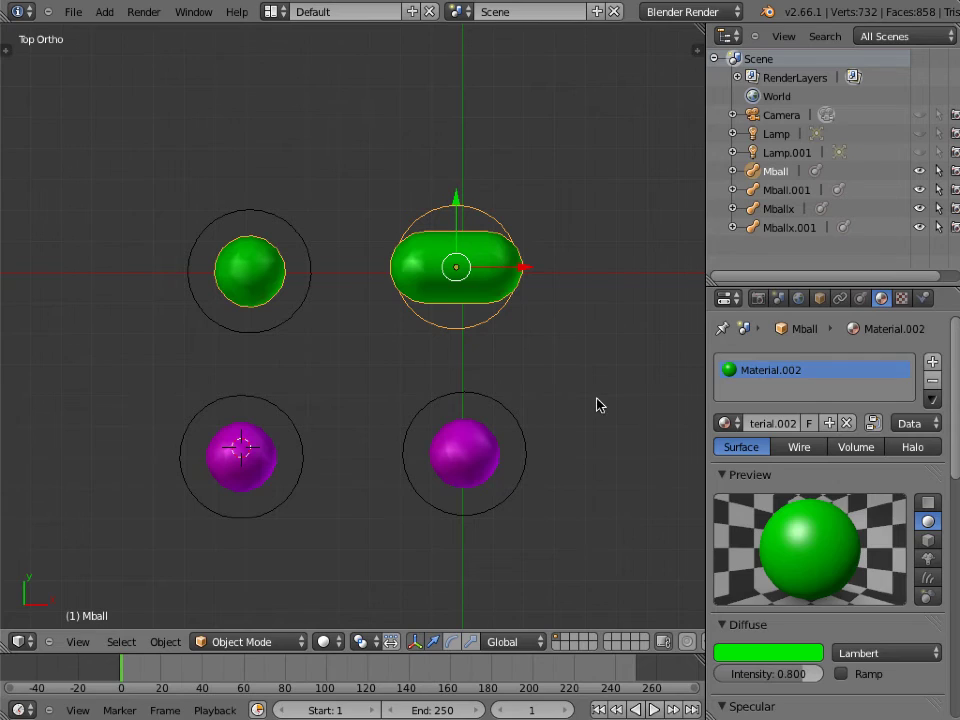